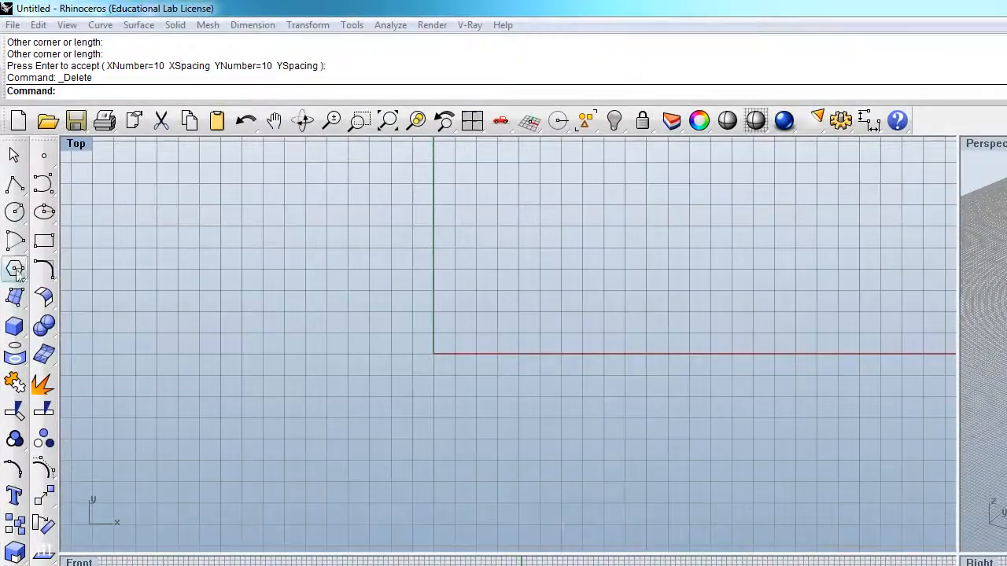
Step: Draw an eight-pointed star centred on the origin in the Top view, with an outer radius of about 5 and inner radius of about 3
left_click(15, 269)
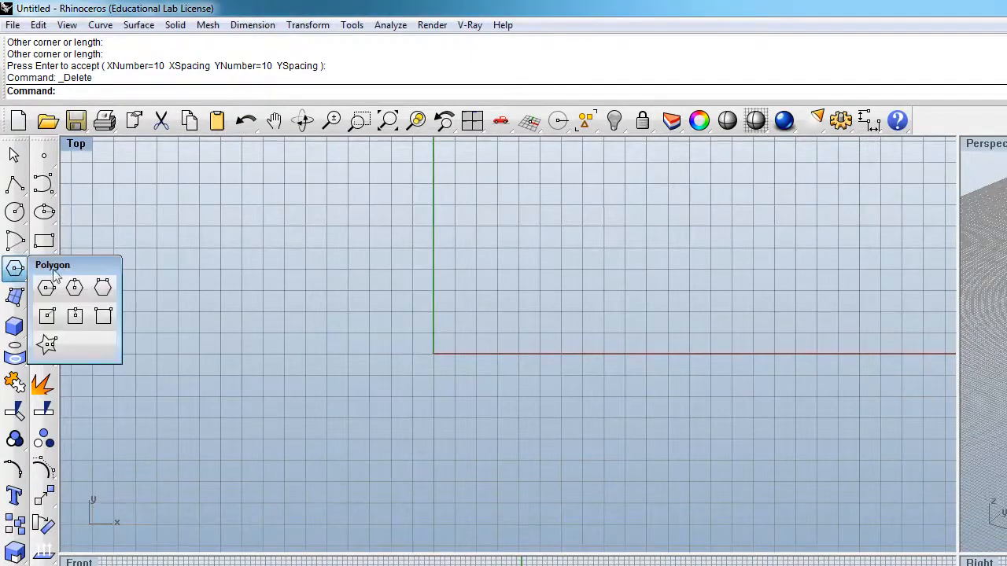
left_click_drag(51, 265, 152, 241)
left_click(147, 328)
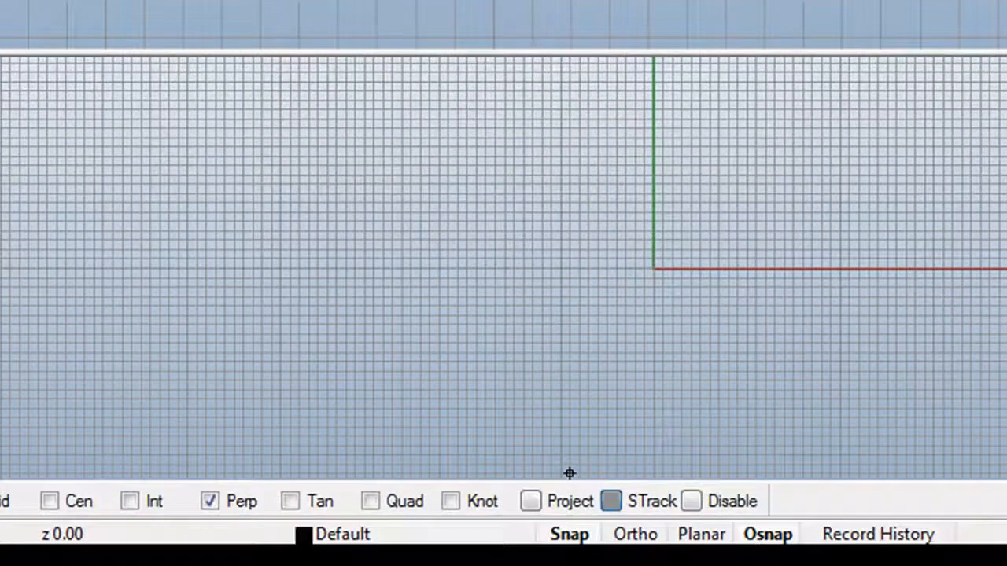
left_click(654, 269)
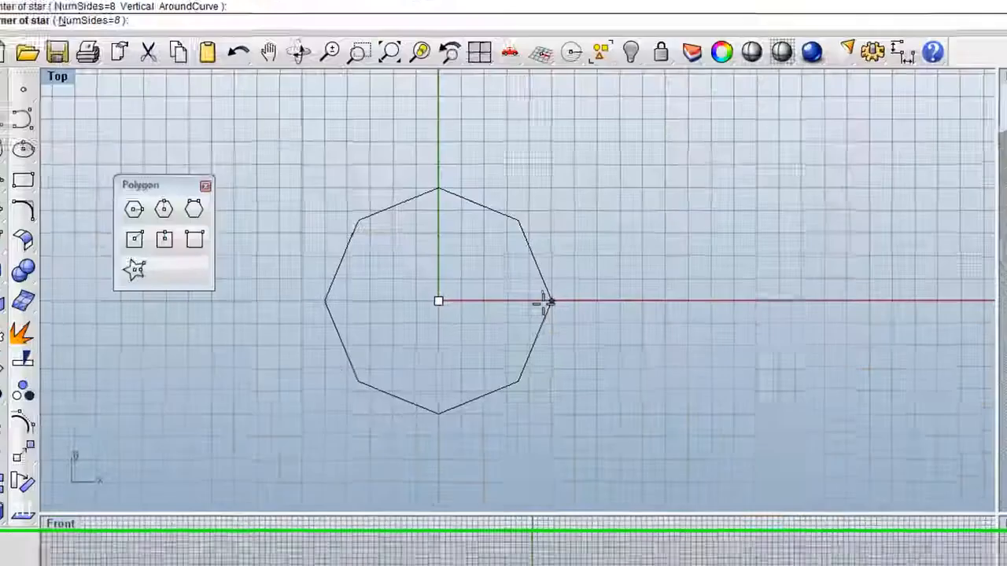
left_click(538, 354)
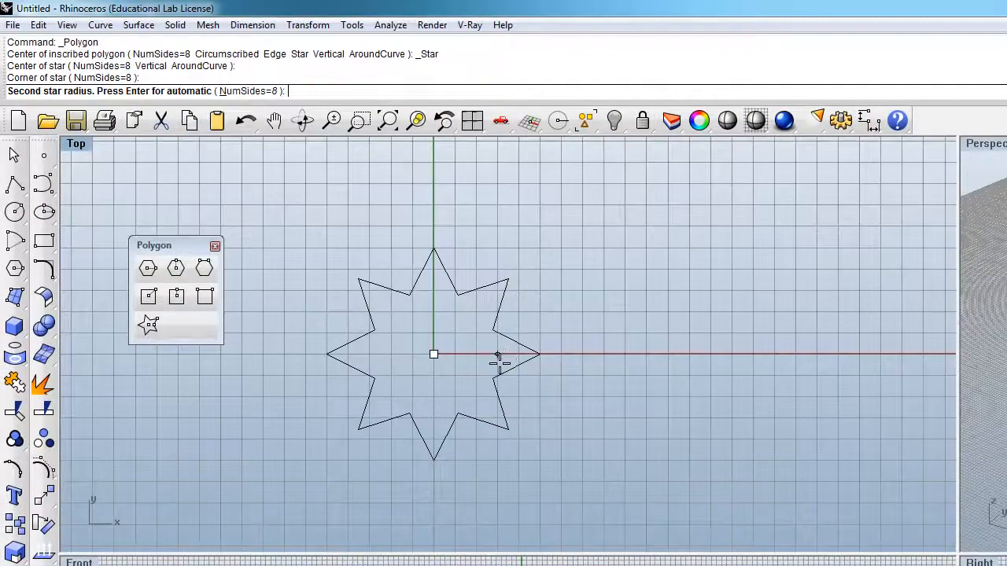
left_click(498, 360)
left_click(490, 424)
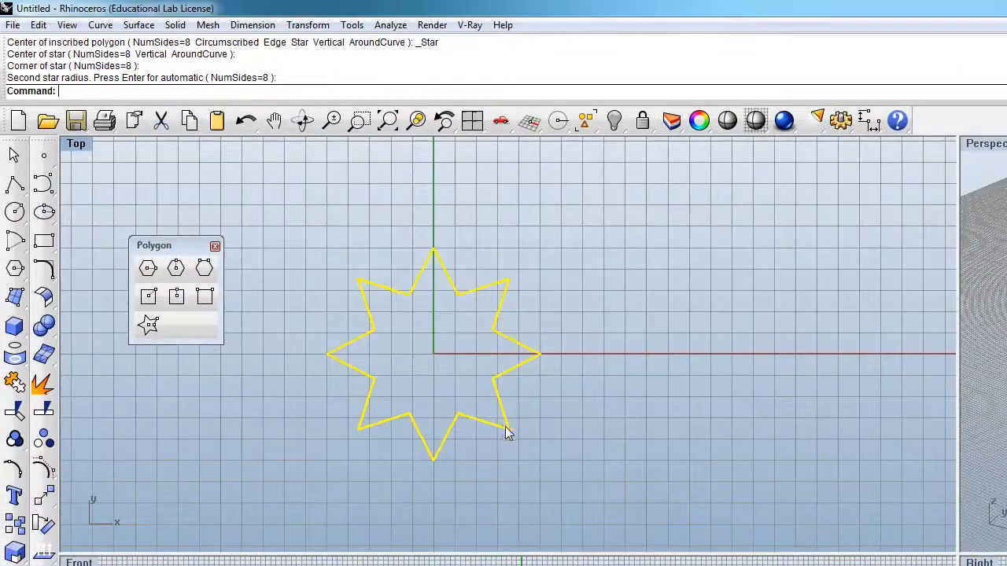
Step: Create a planar surface from the star outline and hide the outline curve
left_click(17, 296)
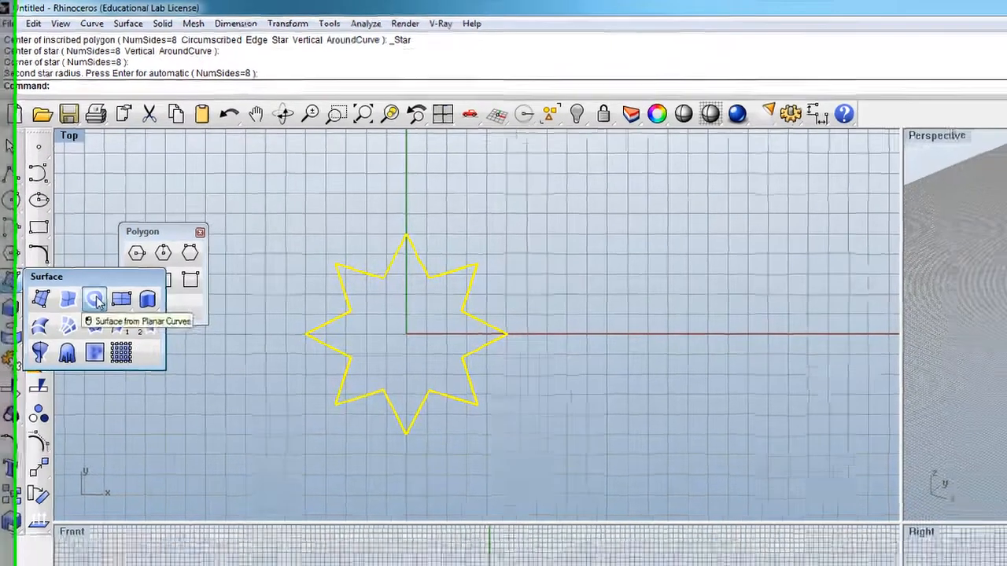
left_click(104, 317)
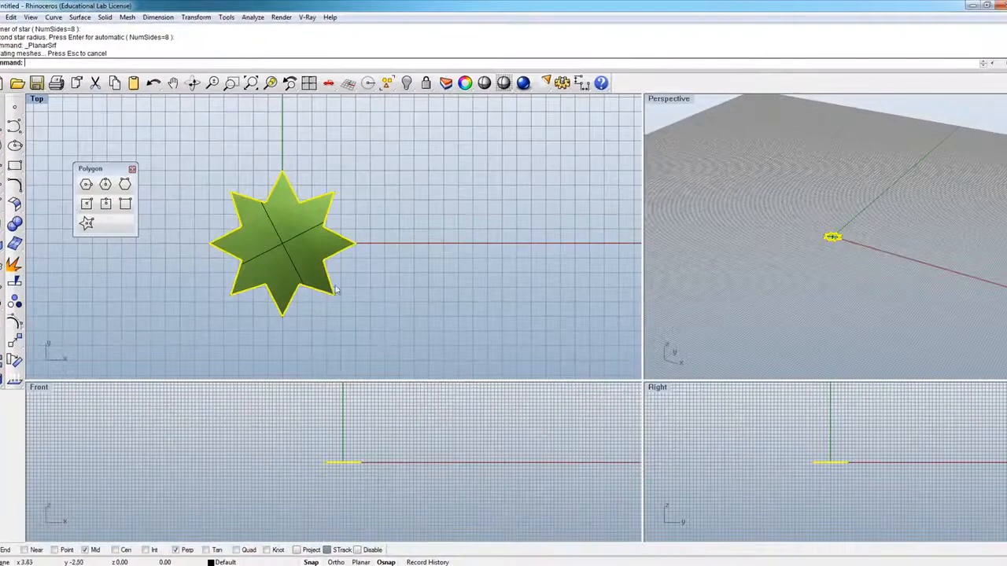
left_click(337, 310)
left_click(334, 300)
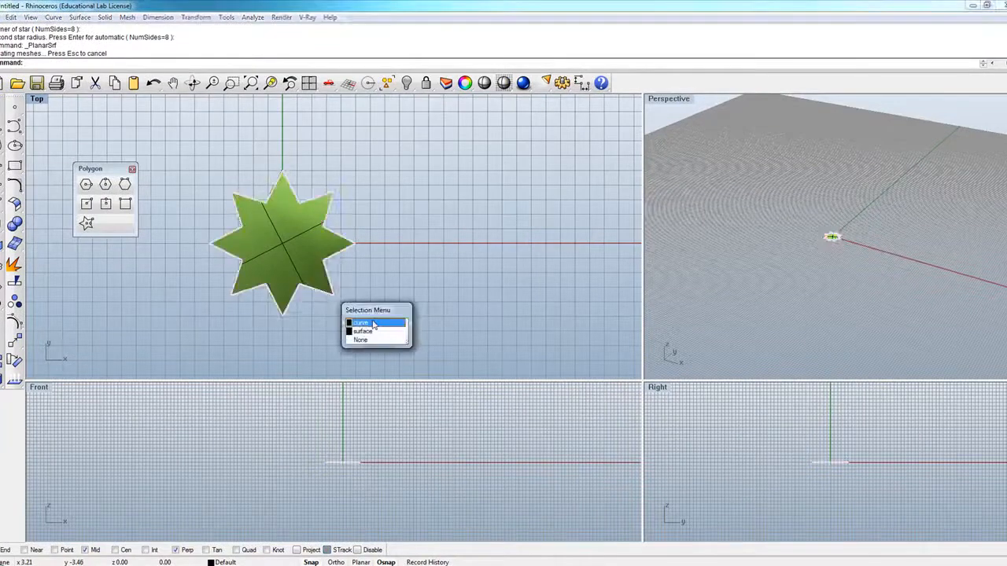
left_click(373, 323)
left_click(407, 82)
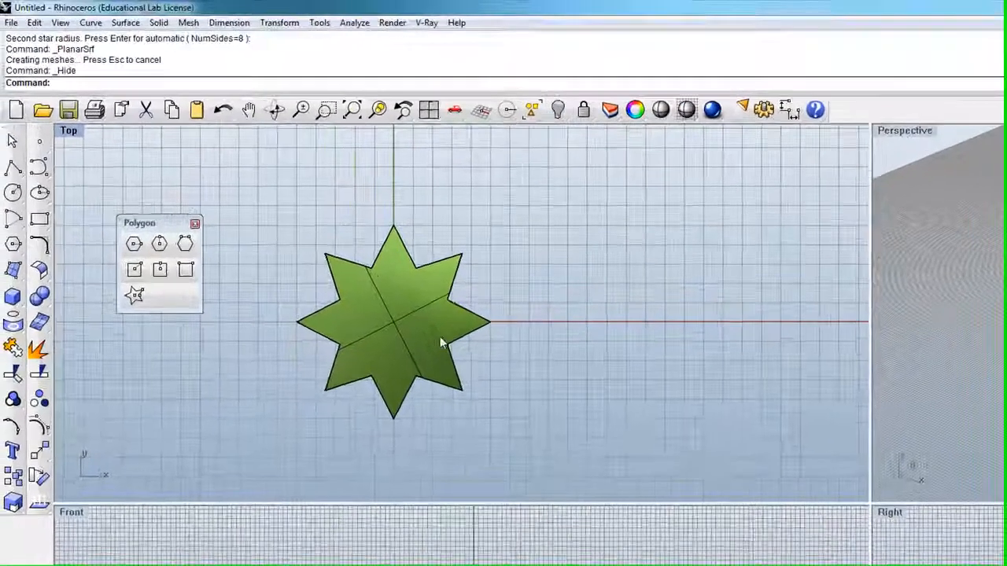
Step: Try a rectangular array of the star surface with 10 copies in X, 10 in Y and 1 in Z
scroll(300, 223, "down", 4)
scroll(310, 243, "up", 10)
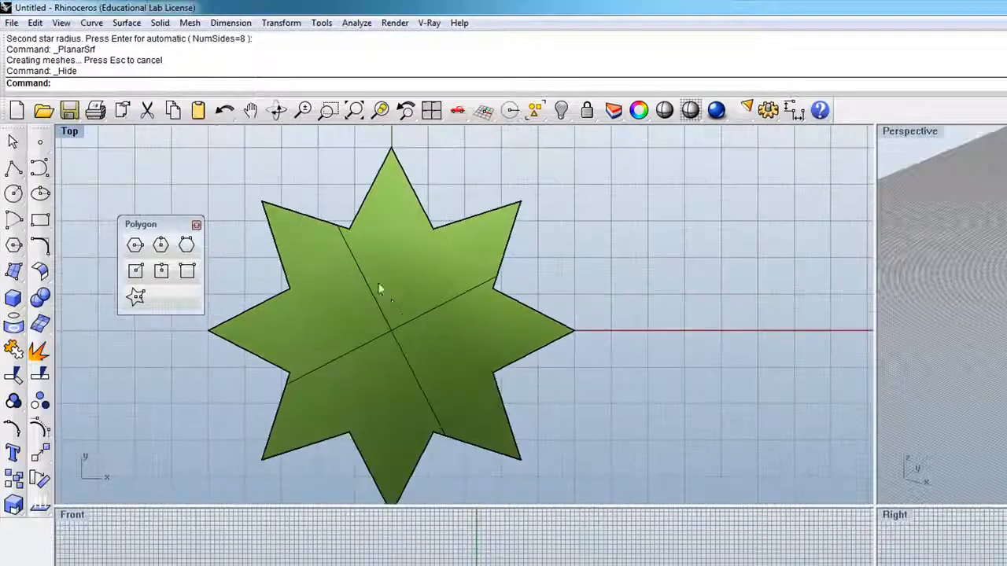
scroll(409, 292, "down", 3)
left_click(405, 287)
scroll(409, 295, "down", 2)
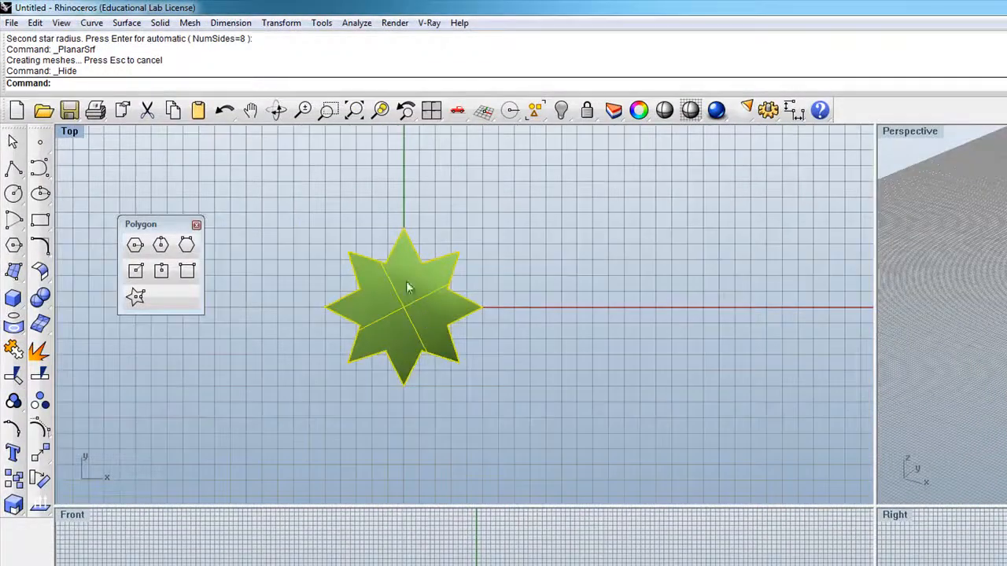
scroll(429, 379, "up", 1)
scroll(428, 381, "down", 2)
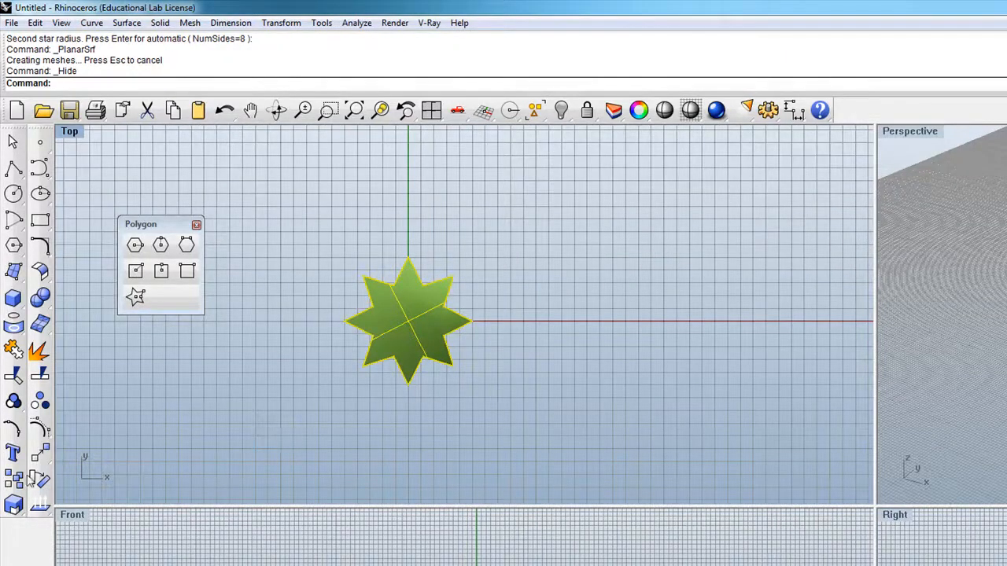
left_click(44, 455)
left_click_drag(114, 450, 178, 327)
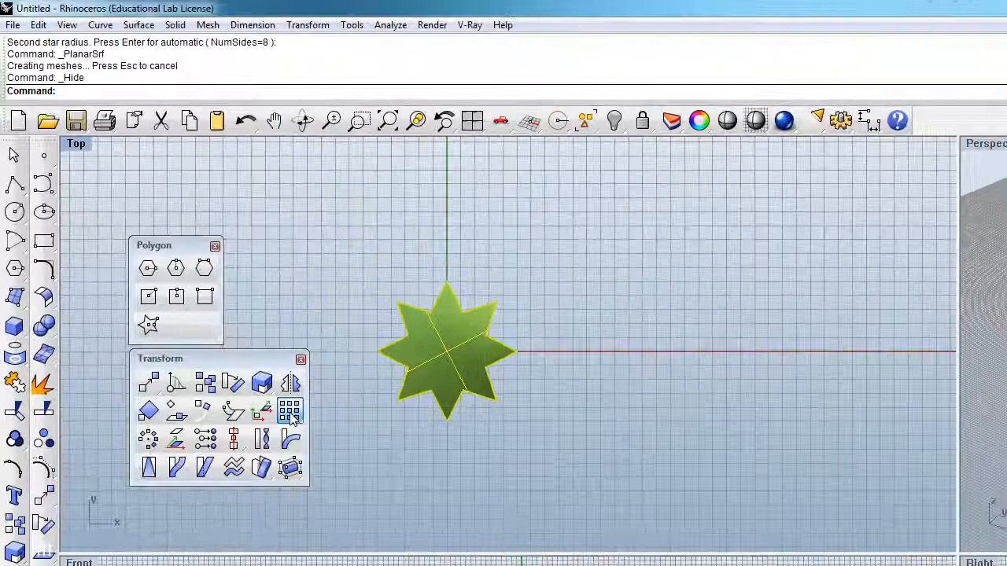
left_click(254, 370)
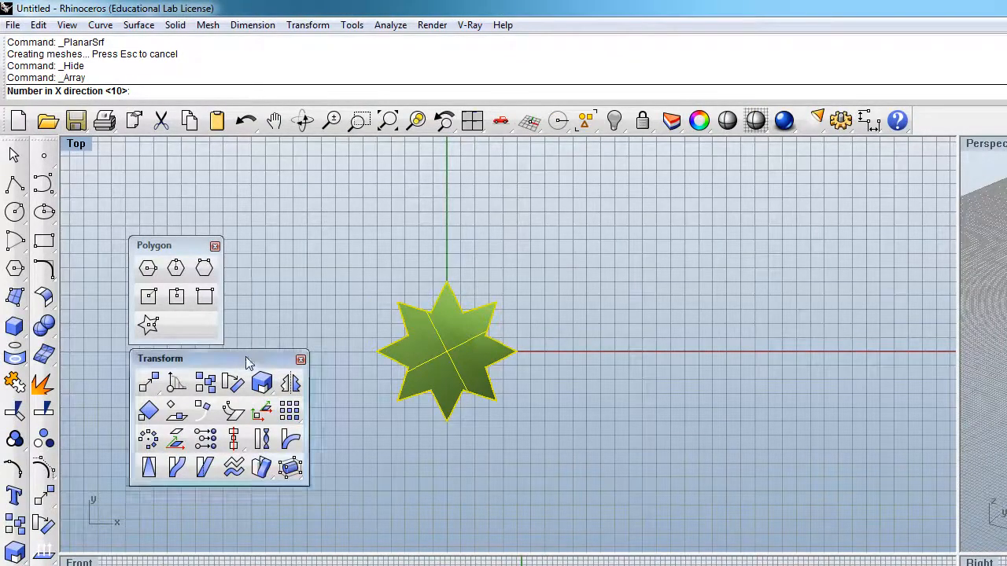
left_click_drag(247, 360, 324, 250)
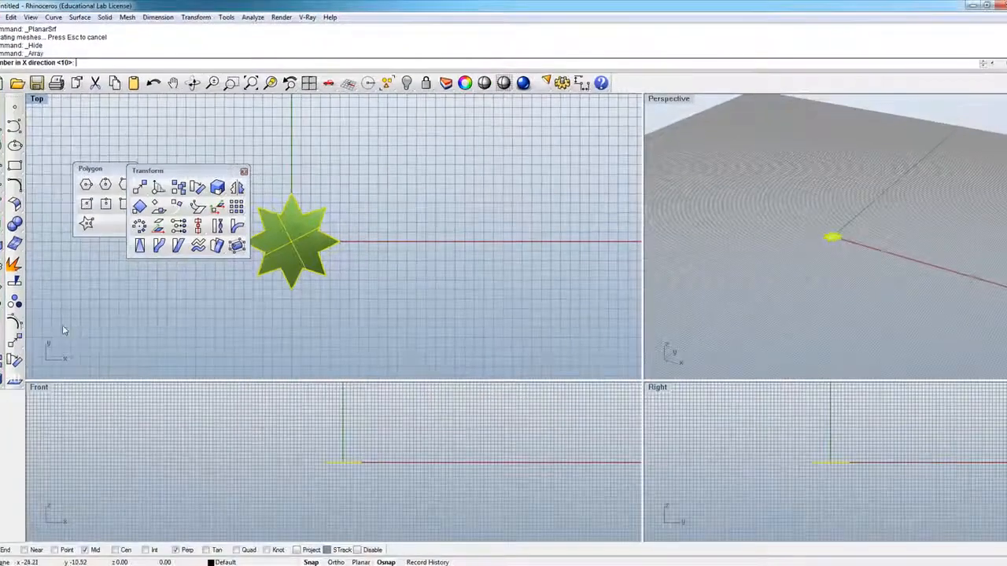
key("Return")
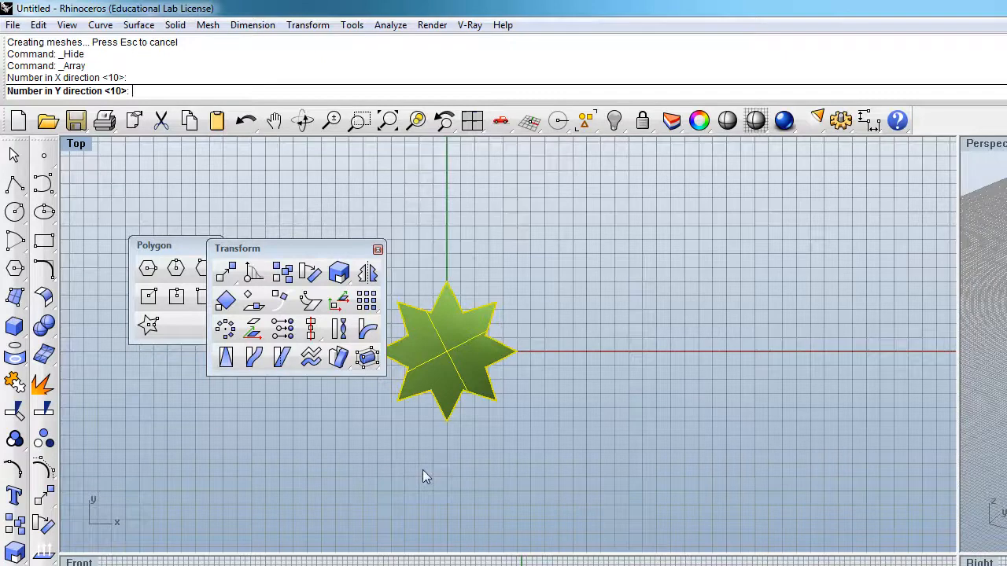
key("Return")
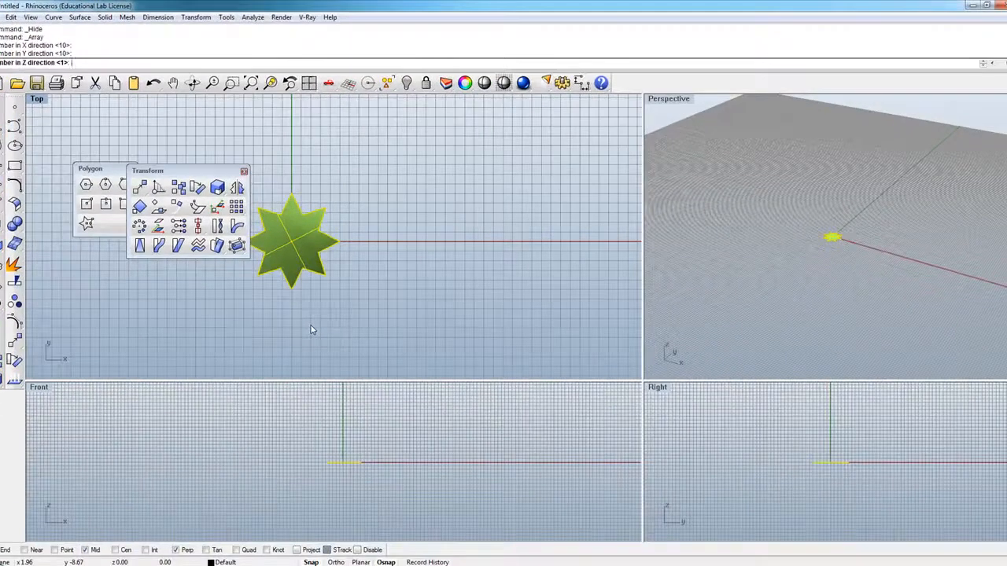
key("Return")
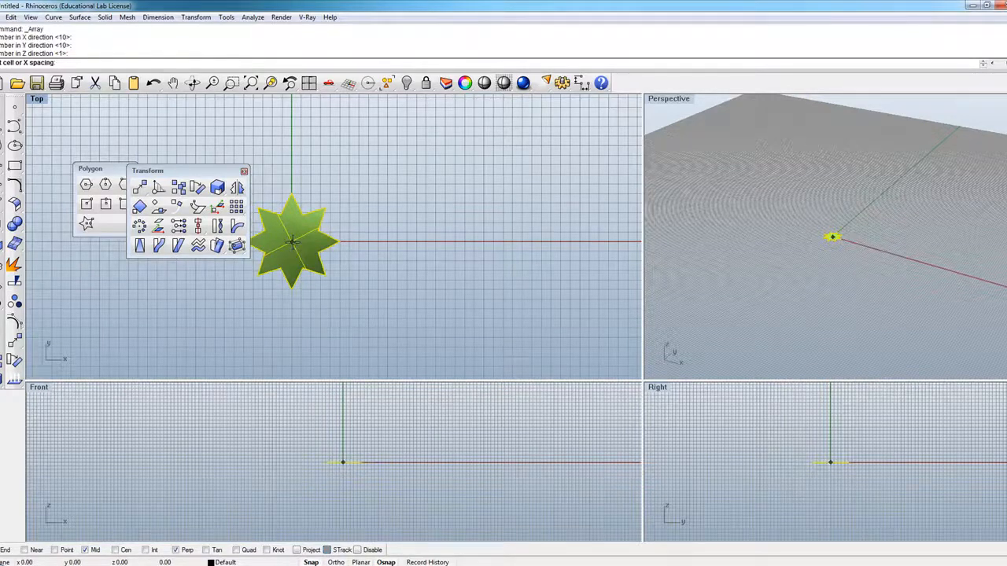
Step: Define the array's unit cell from the star's centre to the tip of its lower-right diagonal point
scroll(291, 242, "up", 5)
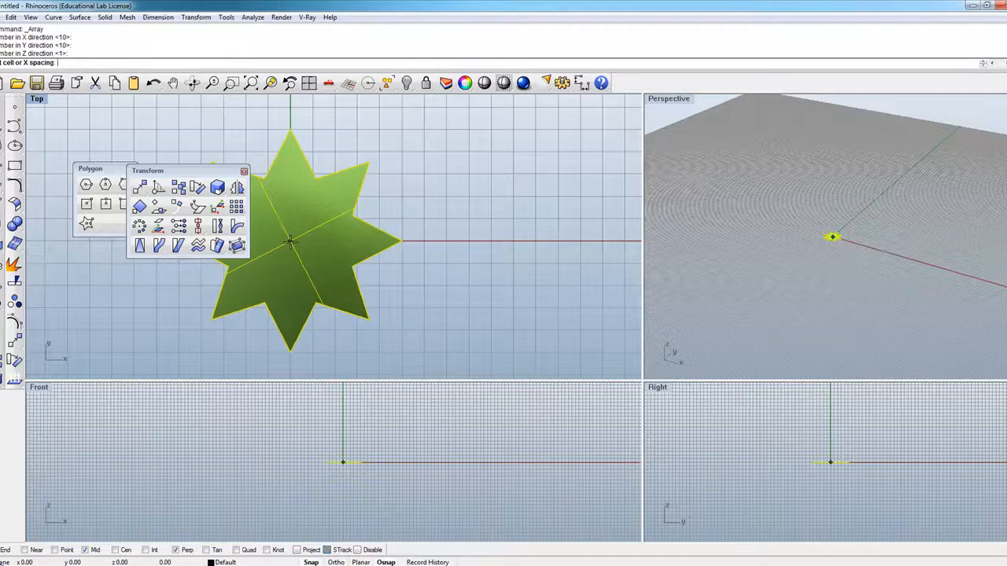
left_click(290, 241)
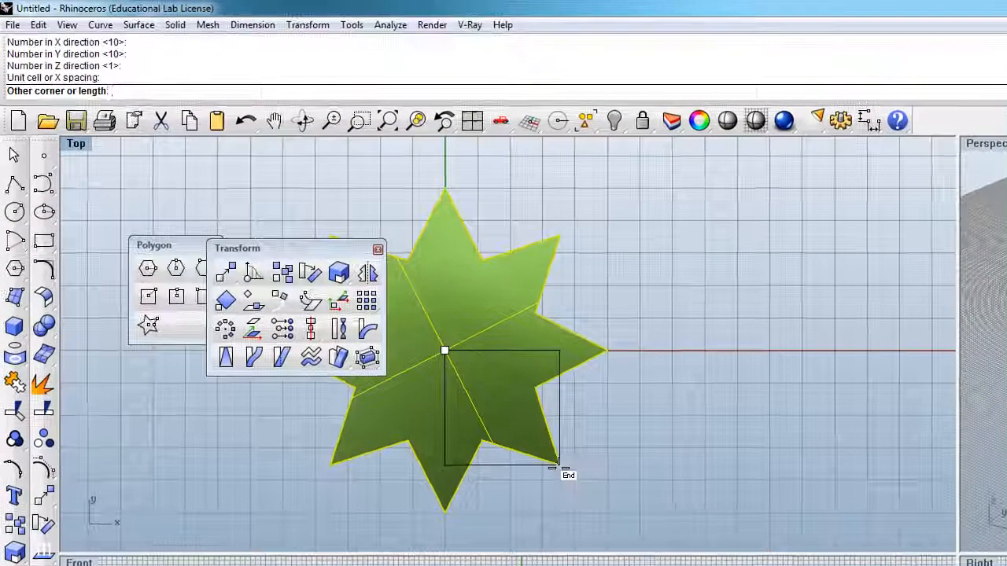
left_click(559, 465)
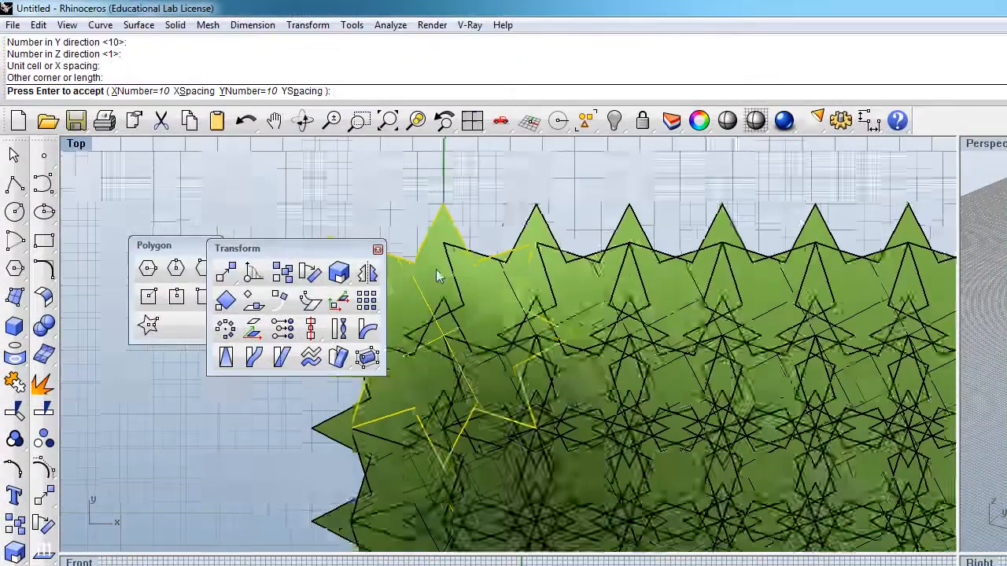
Step: Examine the previewed array for how the overlapping stars form a repeating pattern
scroll(559, 393, "down", 4)
scroll(528, 397, "down", 1)
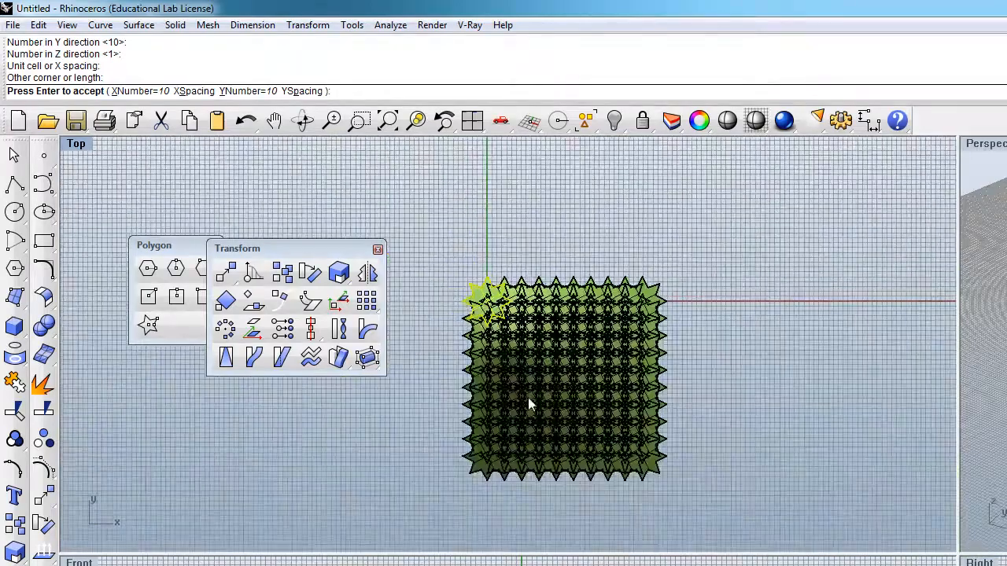
scroll(528, 397, "up", 5)
scroll(527, 397, "up", 4)
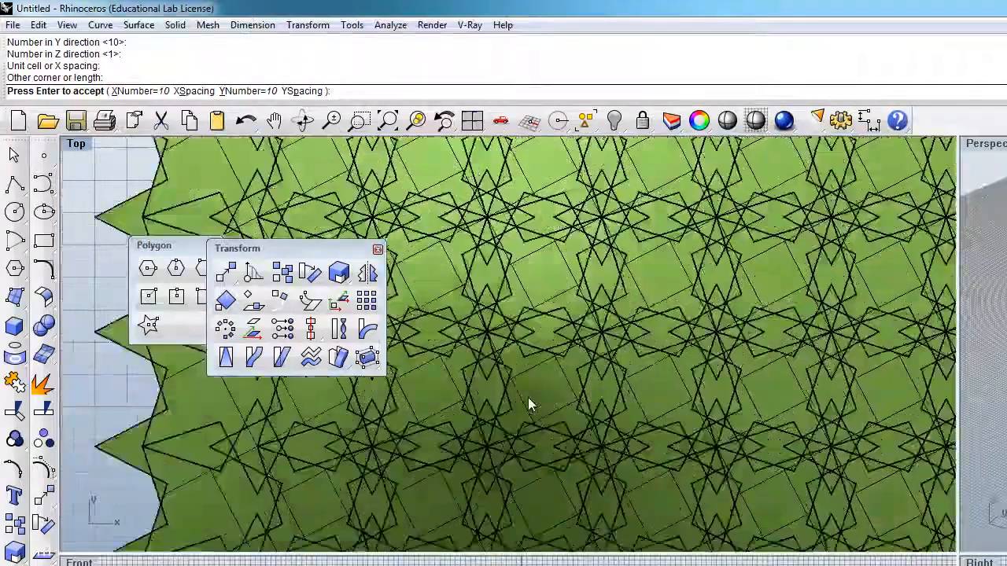
scroll(527, 398, "down", 4)
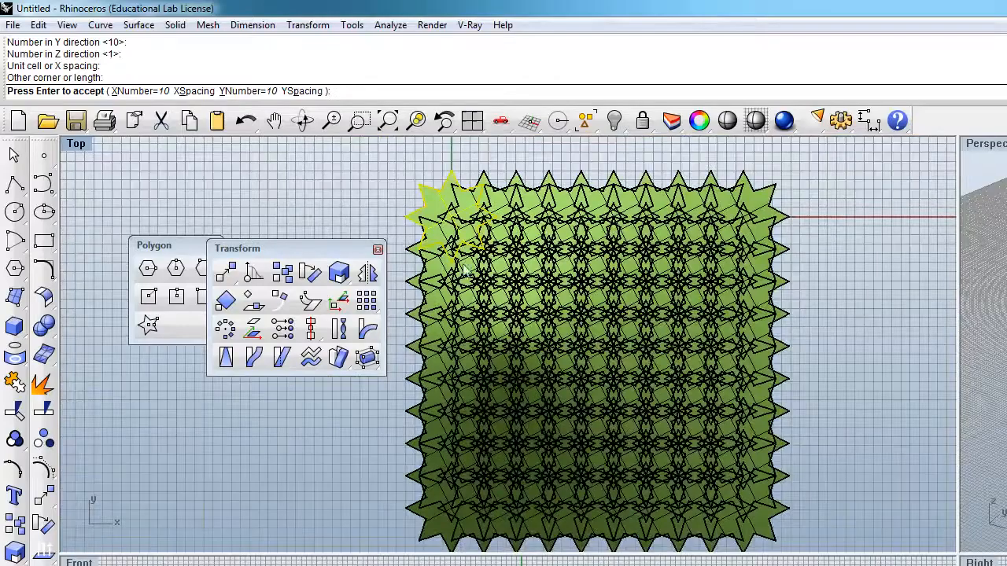
scroll(443, 222, "up", 3)
scroll(443, 223, "down", 1)
scroll(496, 228, "up", 3)
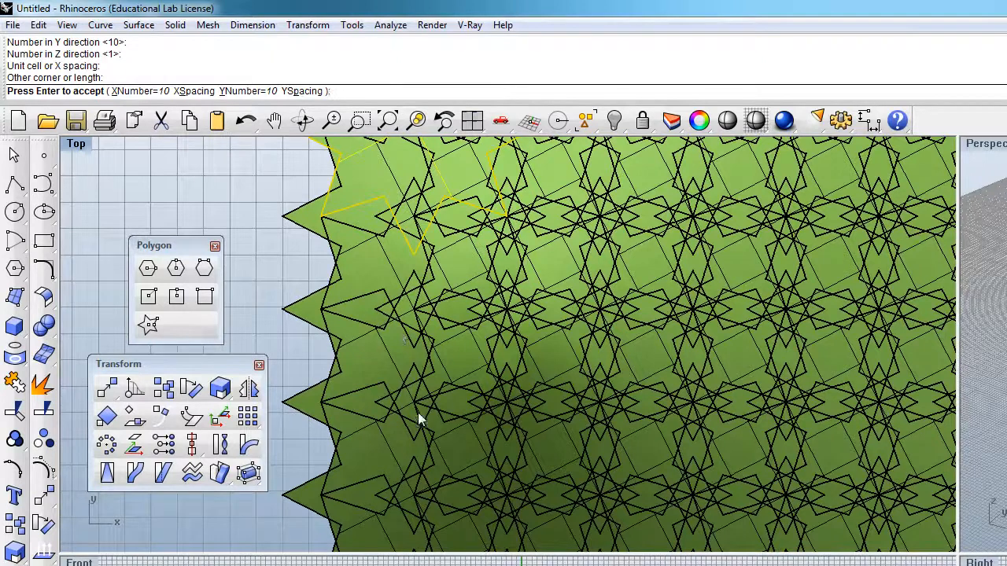
scroll(483, 376, "down", 5)
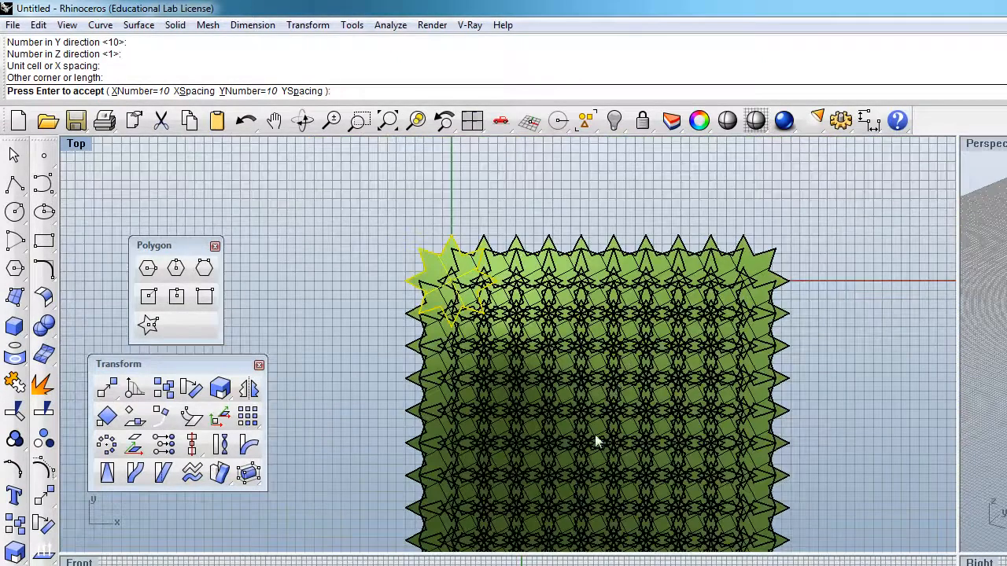
scroll(630, 404, "up", 3)
scroll(629, 401, "up", 2)
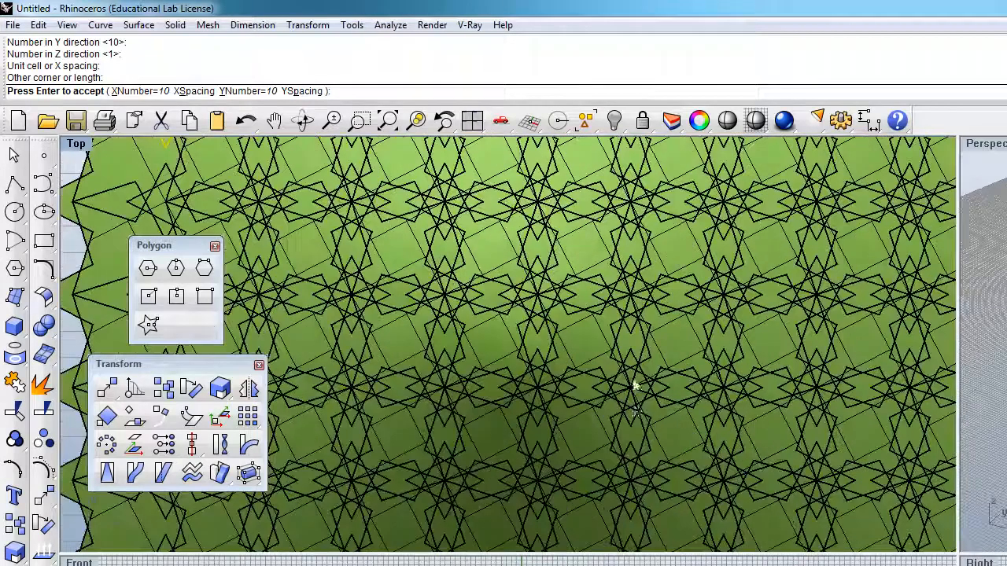
scroll(620, 379, "down", 2)
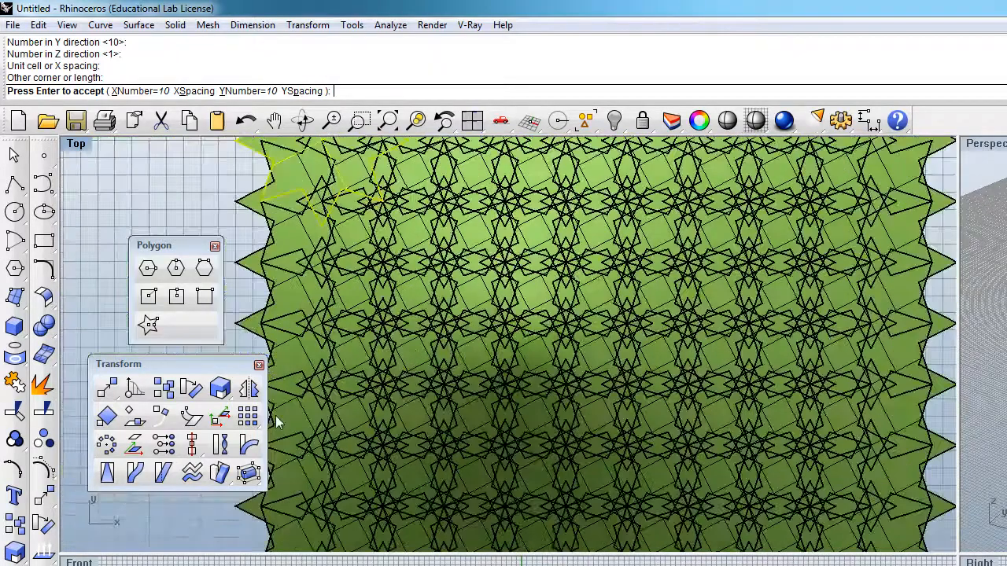
Step: Close the floating Transform and Polygon toolbars and cancel the array preview
left_click(259, 366)
left_click(215, 246)
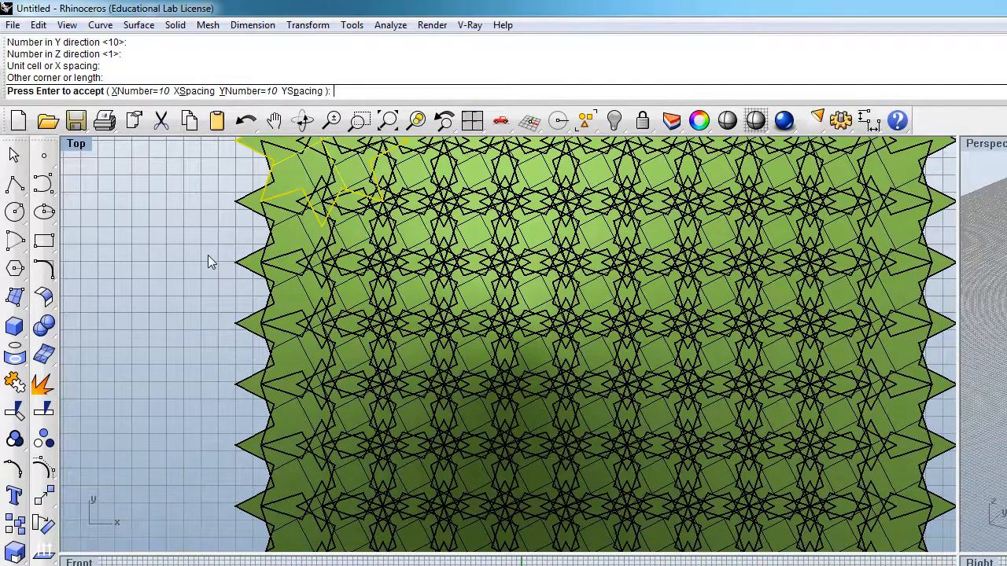
key("Escape")
Step: Draw an eight-pointed star curve centred on the star surface, with a corner radius of 3 and a second radius of 2
scroll(424, 436, "down", 3)
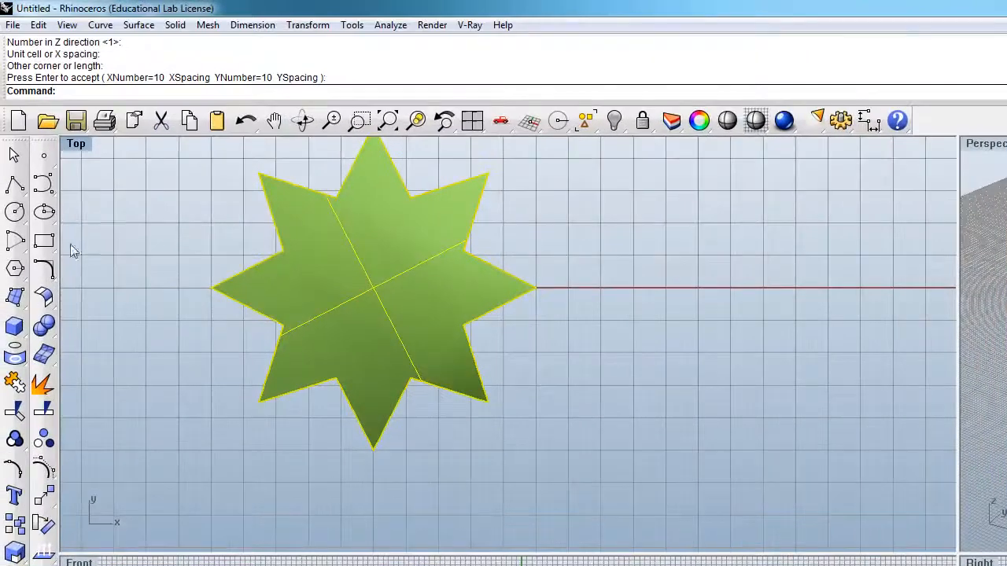
left_click(15, 268)
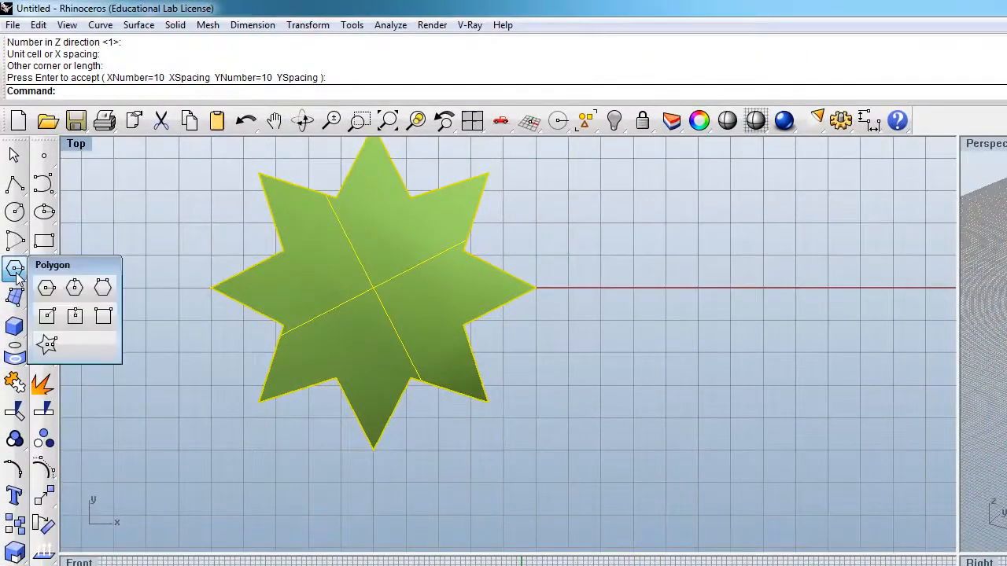
left_click(47, 345)
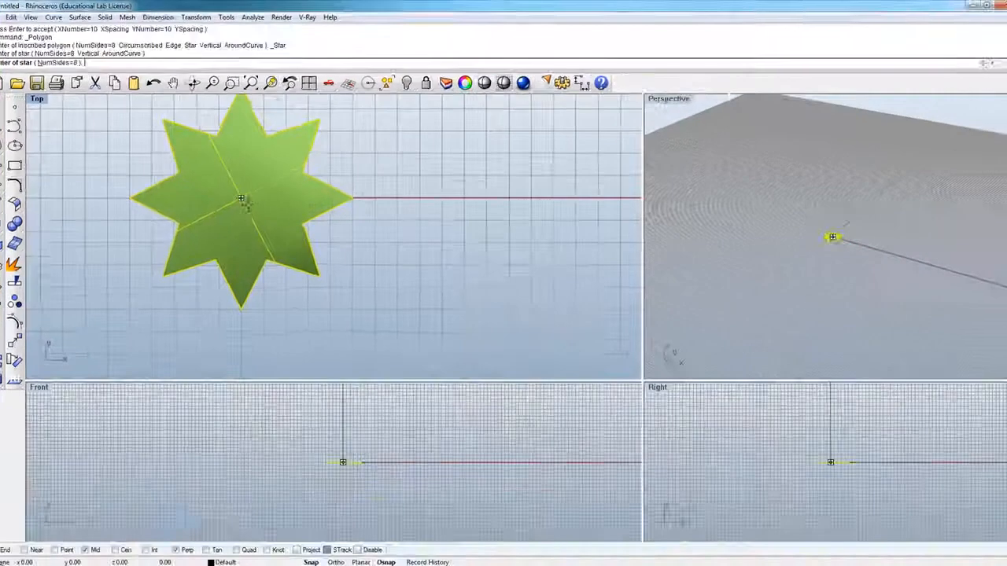
left_click(240, 198)
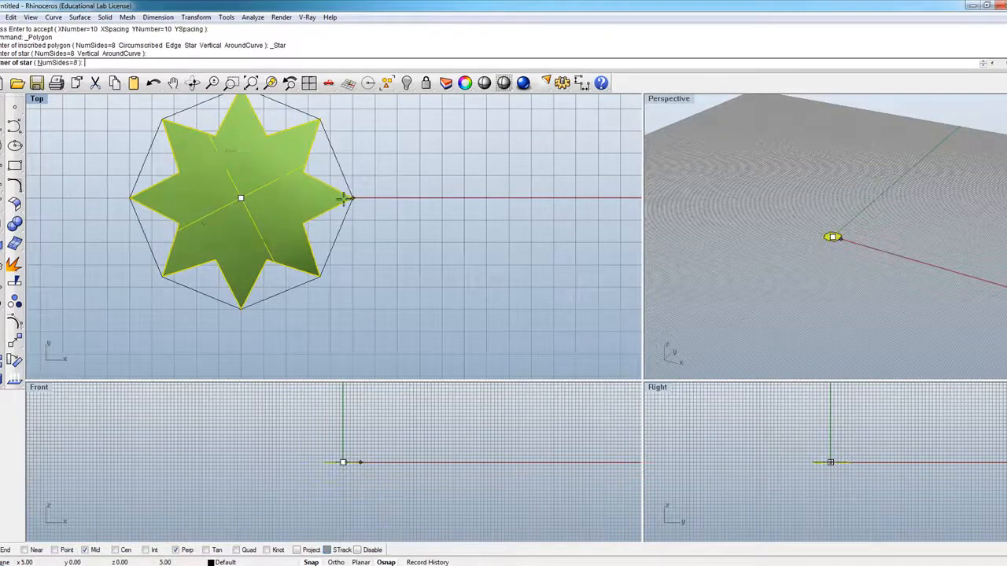
left_click(351, 198)
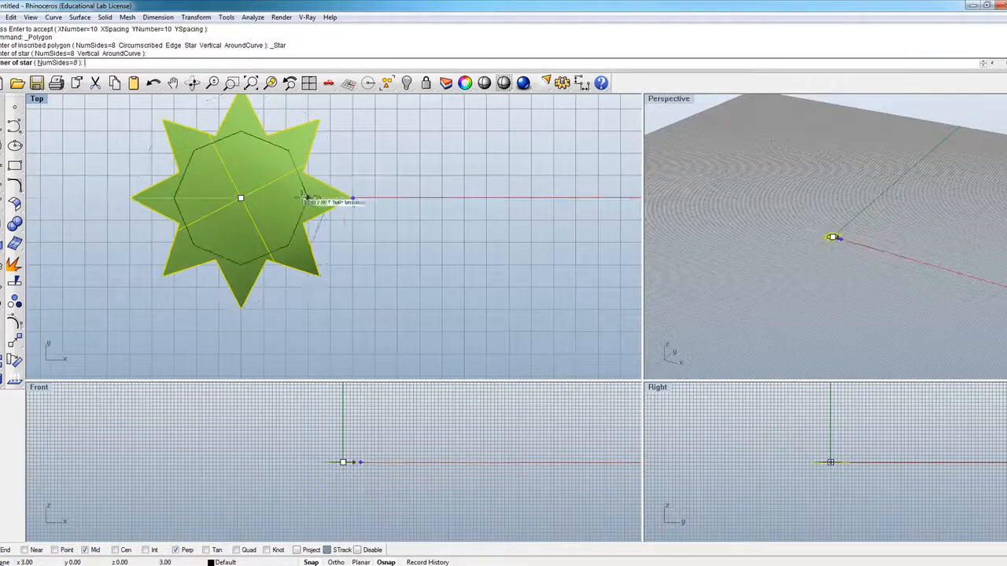
left_click(293, 199)
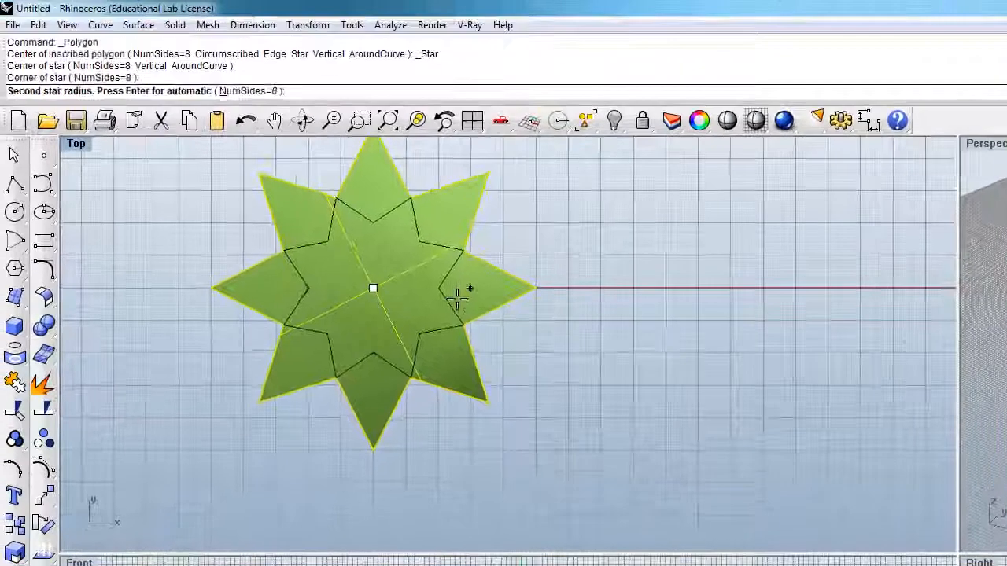
left_click(298, 201)
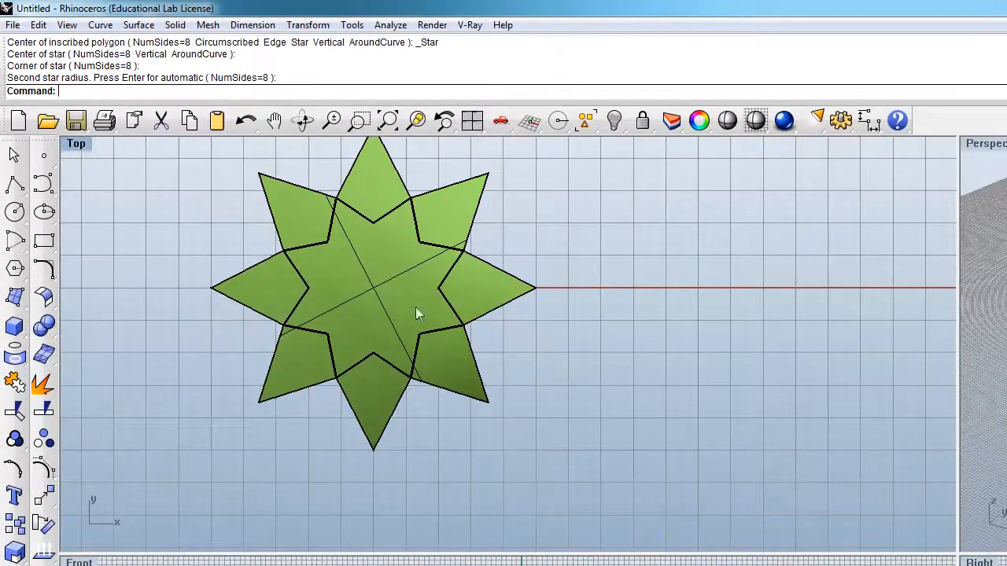
Step: Trim the centre out of the star surface, using the inner star curve as the cutting object
left_click(433, 376)
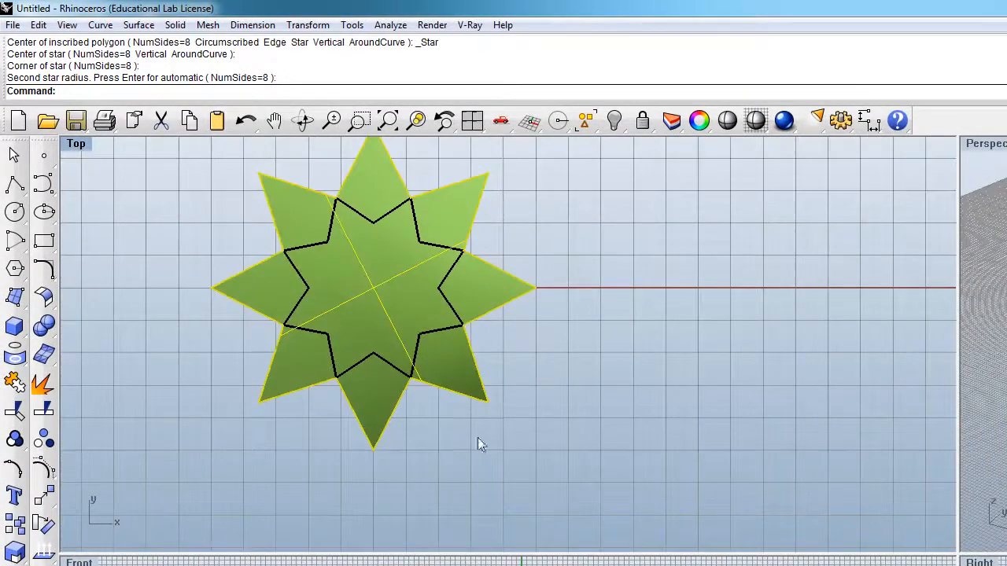
left_click(427, 404)
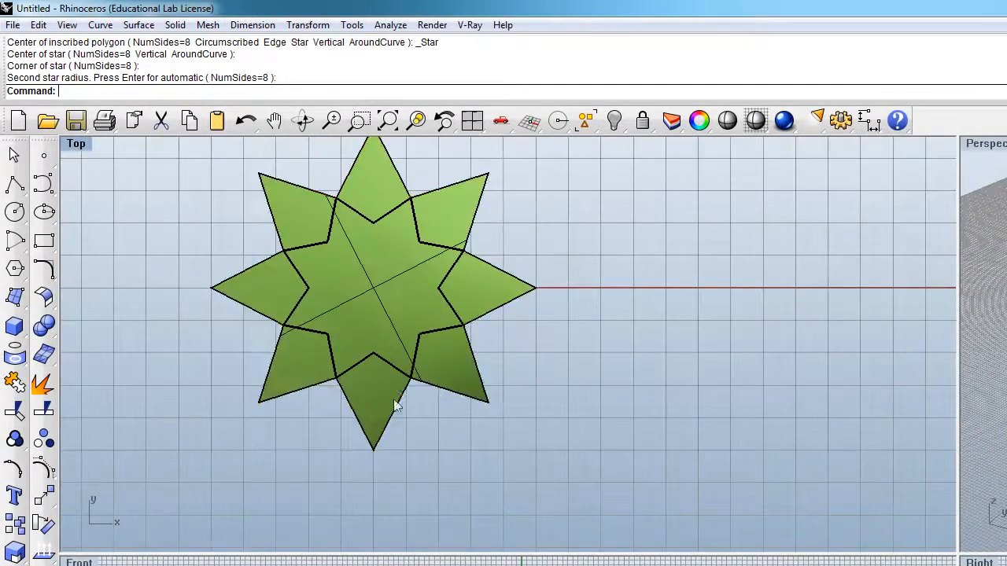
left_click(366, 364)
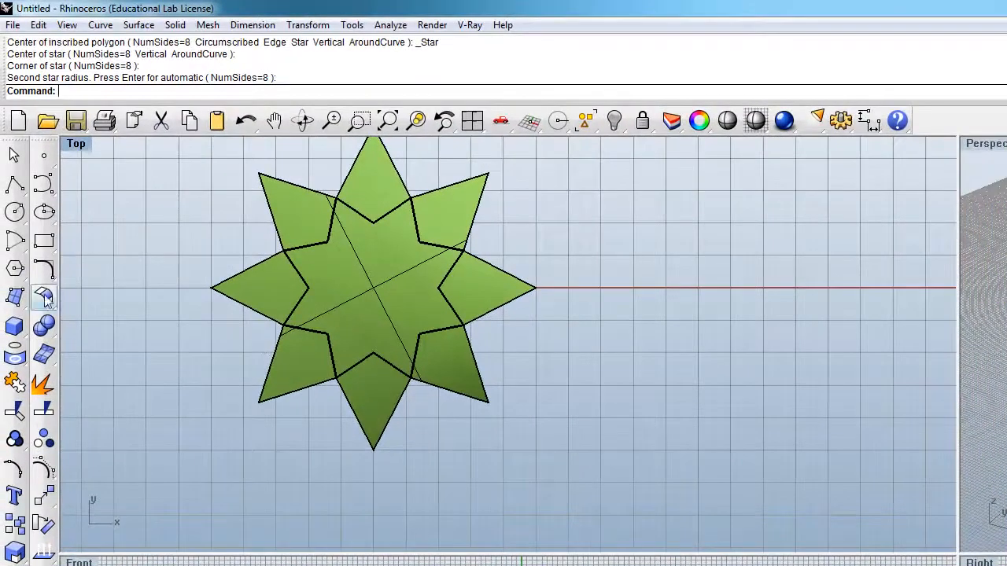
left_click(17, 412)
left_click(447, 284)
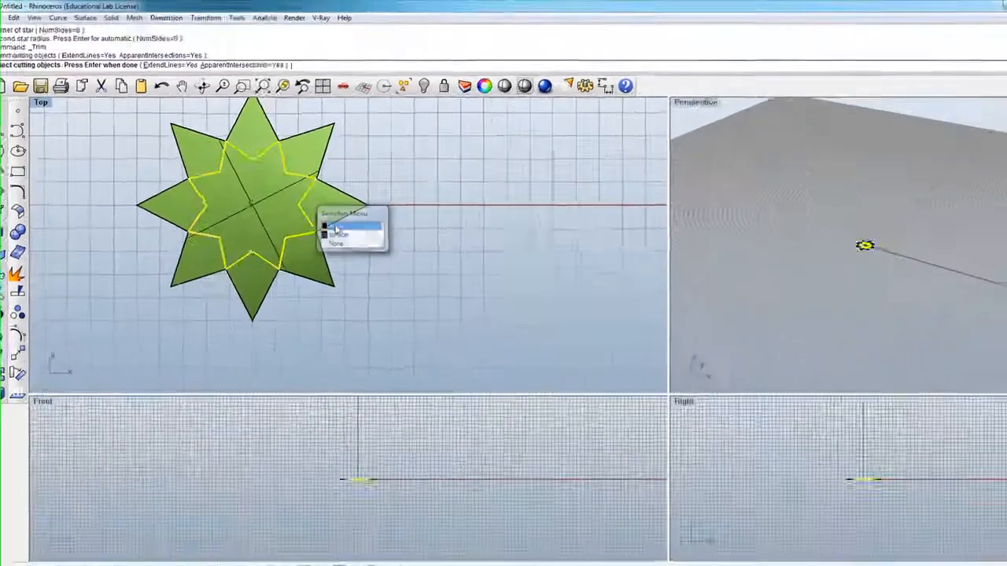
left_click(491, 317)
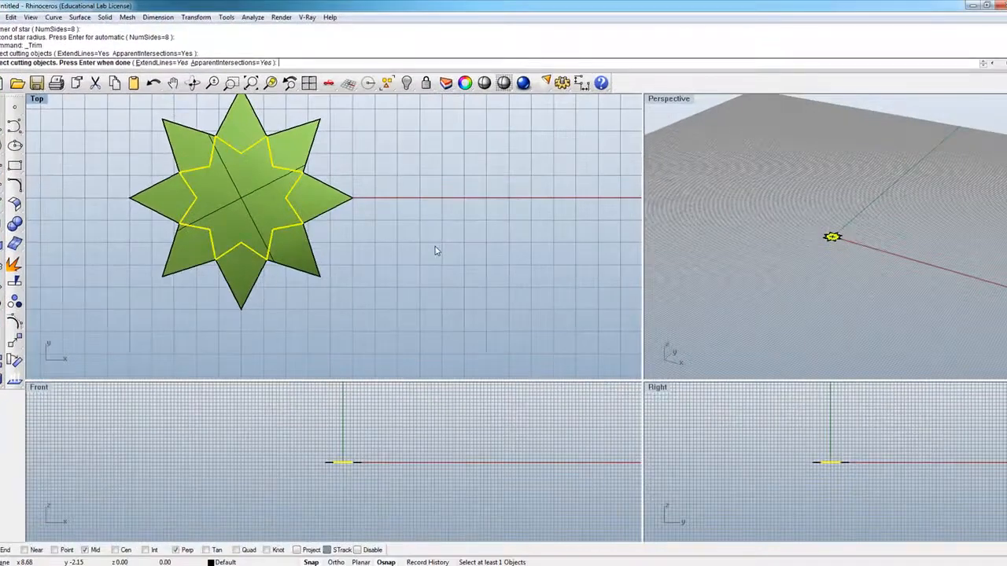
key("Return")
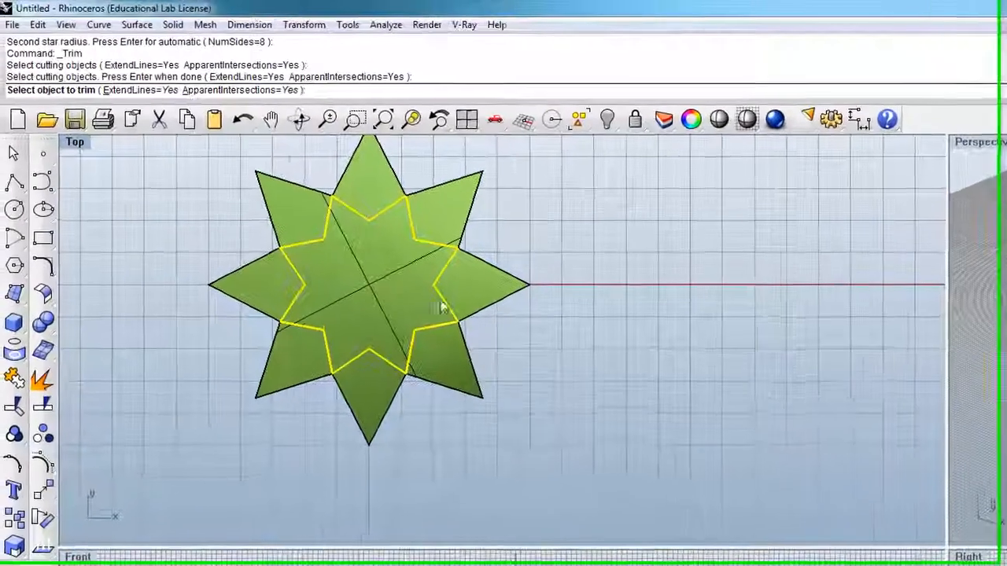
left_click(373, 288)
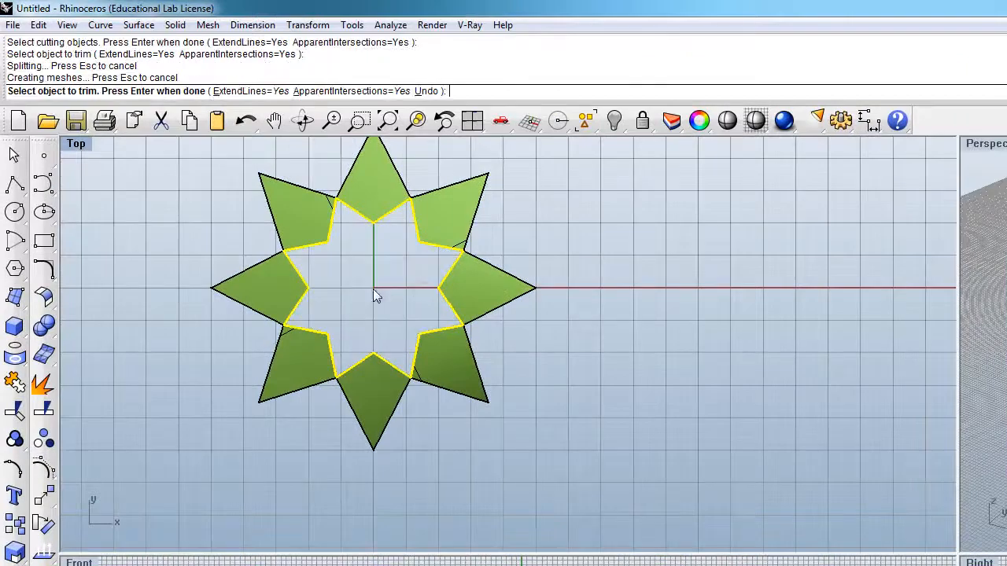
key("Return")
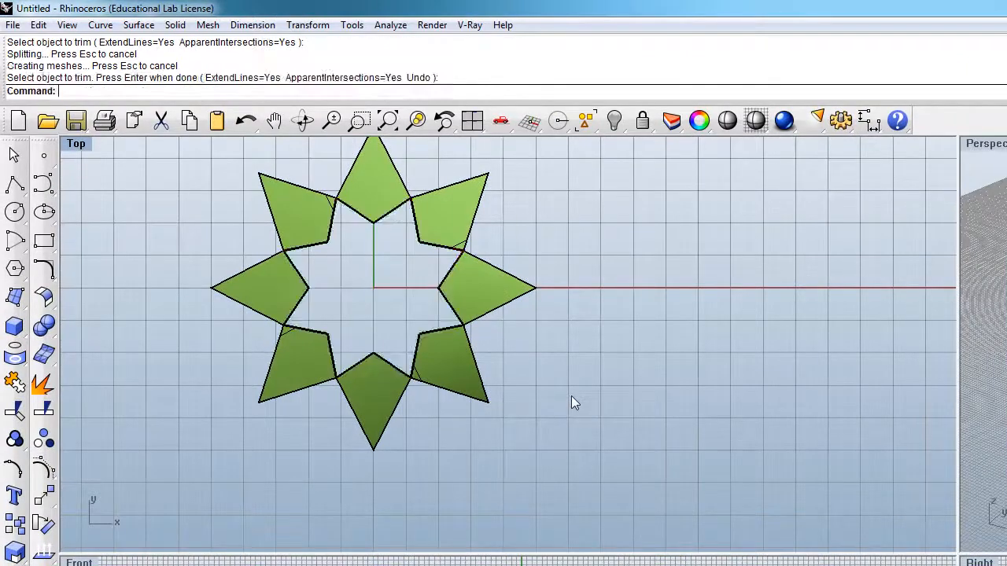
scroll(571, 396, "down", 3)
left_click(396, 275)
left_click(437, 269)
left_click(498, 279)
left_click(512, 328)
left_click(471, 386)
left_click(385, 336)
left_click(544, 419)
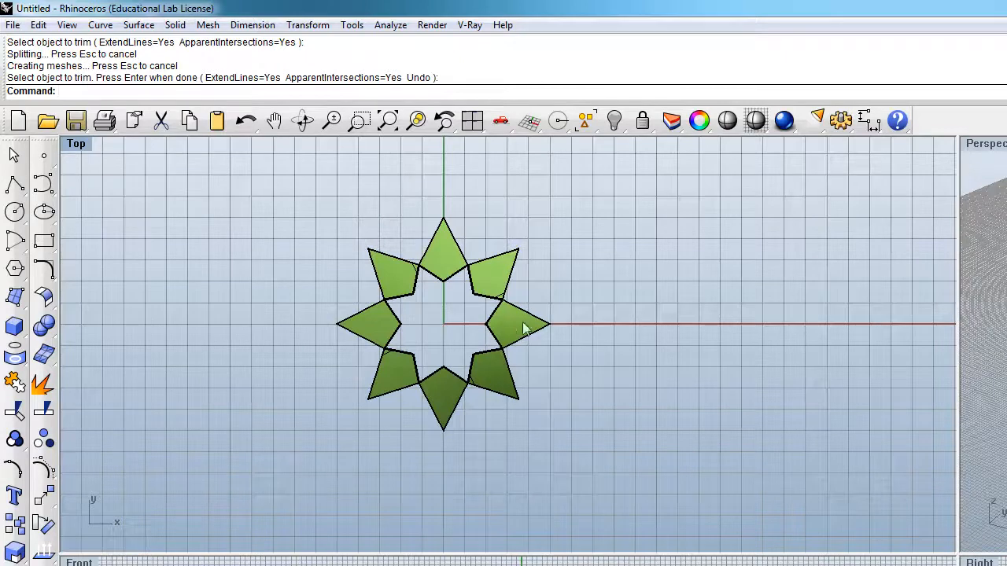
Step: Hide the inner star curve that was used as the cutting object
scroll(501, 322, "up", 2)
left_click(448, 267)
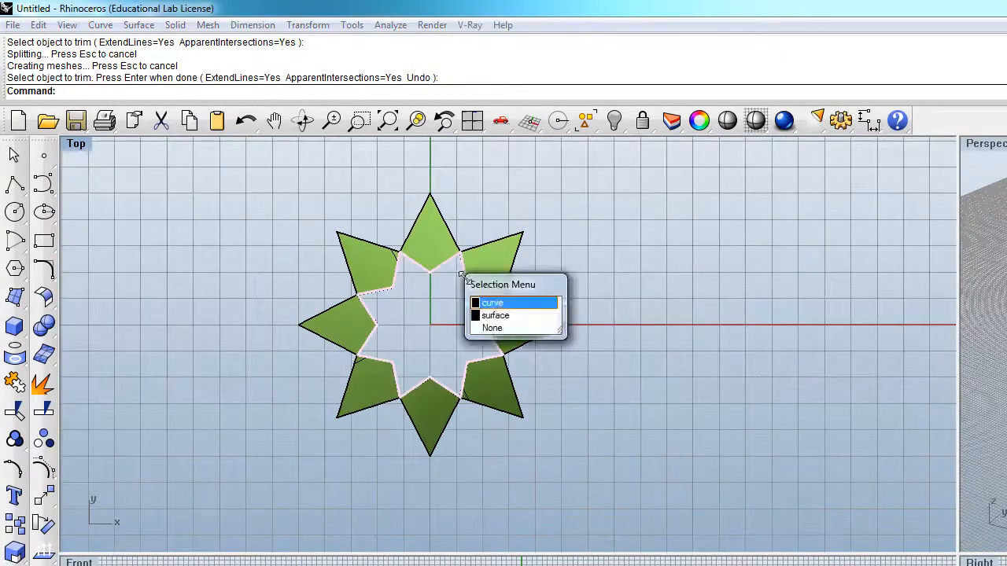
left_click(489, 302)
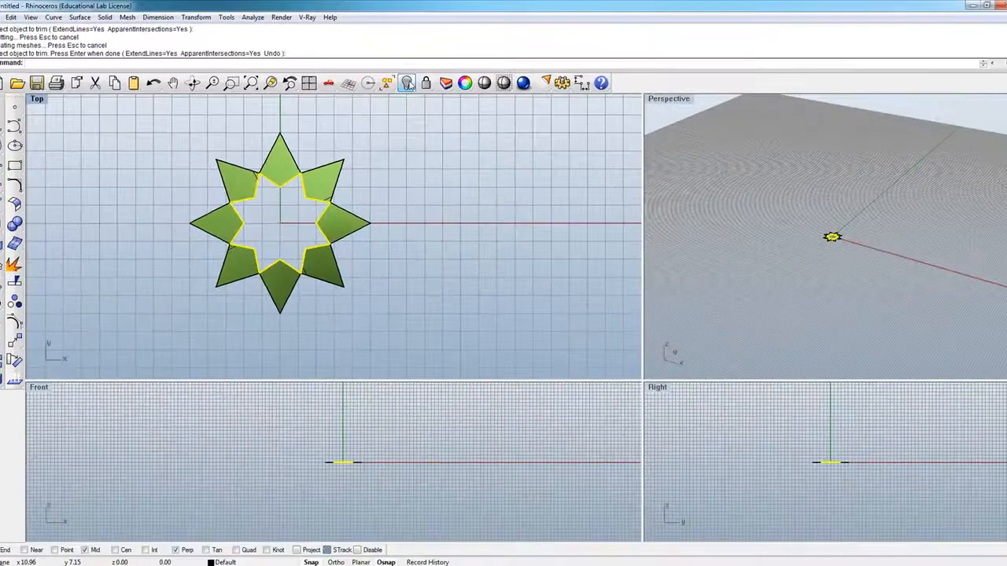
left_click(408, 84)
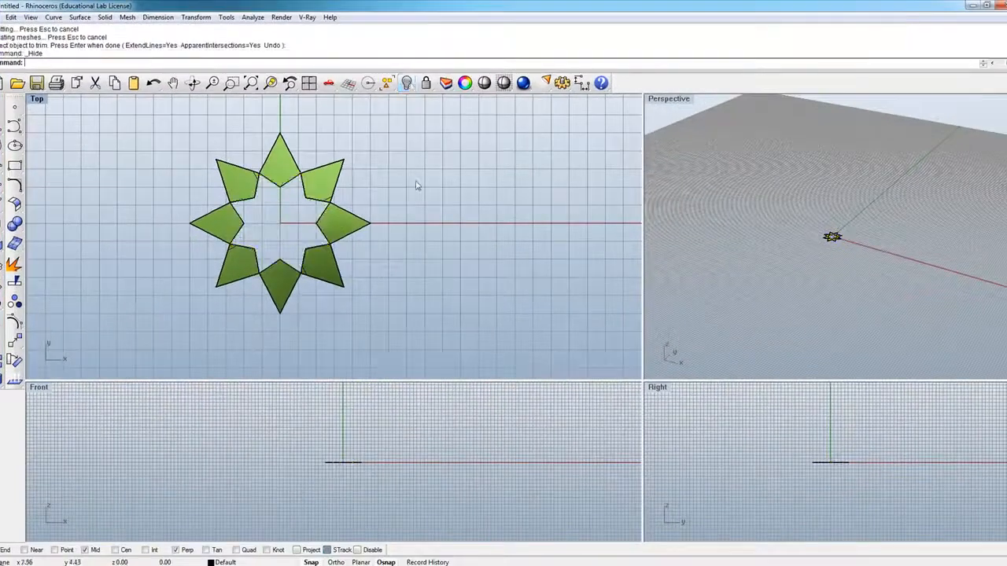
Step: Group all the remaining surfaces of the trimmed star
scroll(374, 208, "down", 4)
left_click_drag(389, 288, 245, 147)
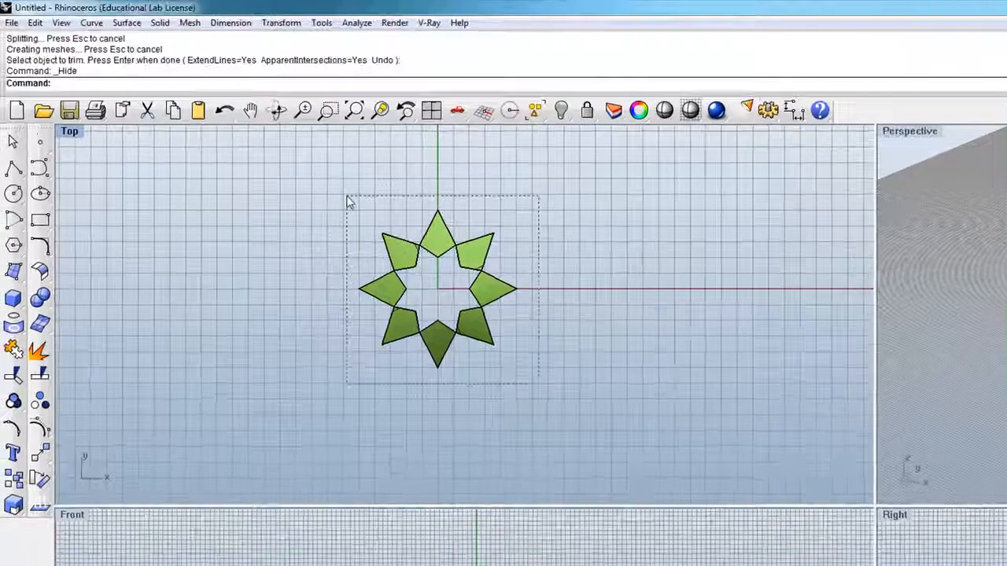
left_click_drag(347, 197, 346, 197)
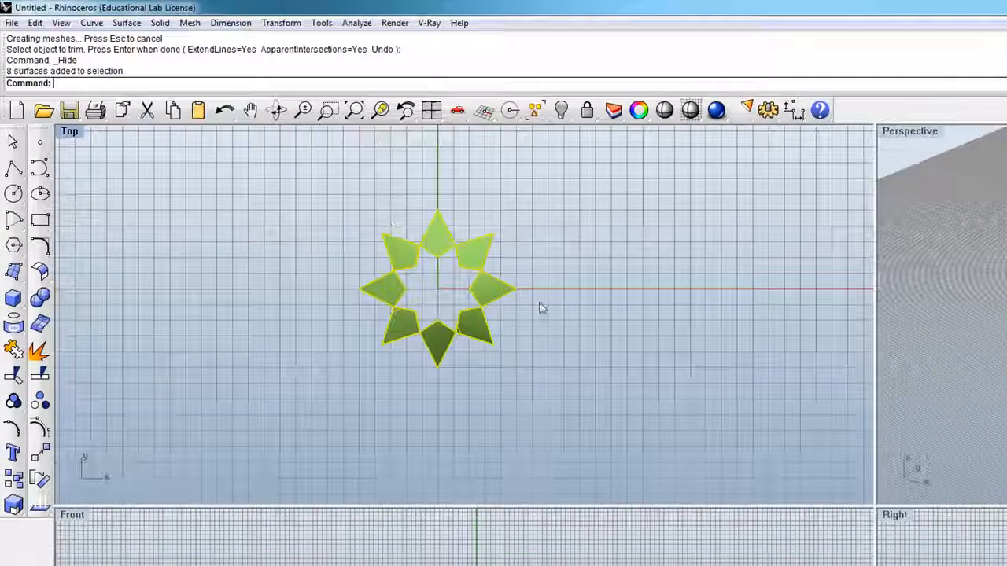
scroll(546, 326, "up", 2)
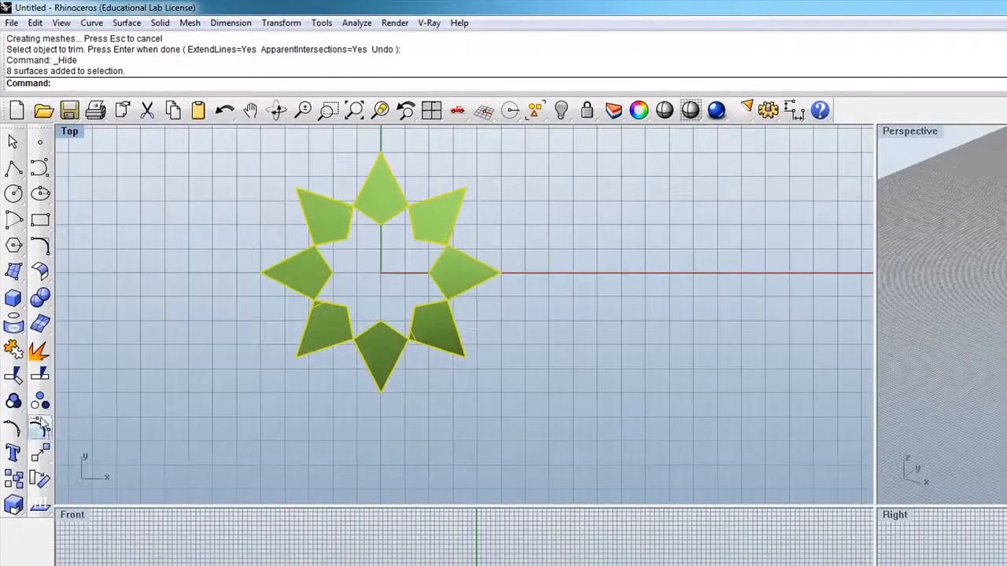
left_click(14, 402)
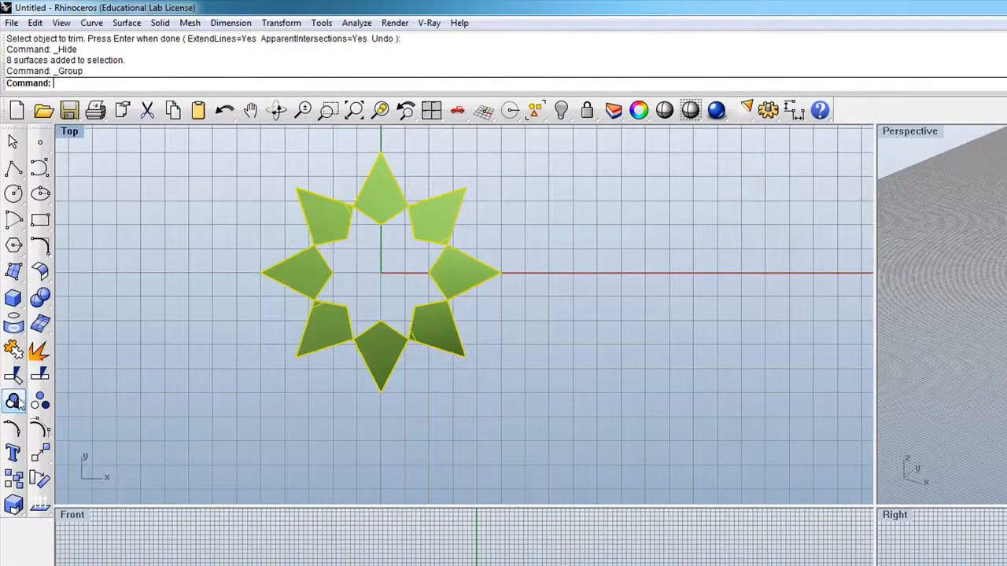
Step: Try a rectangular array of the grouped star, 10 in X, 10 in Y and 1 in Z, with a unit cell of about 3 by 3 units
scroll(316, 335, "down", 3)
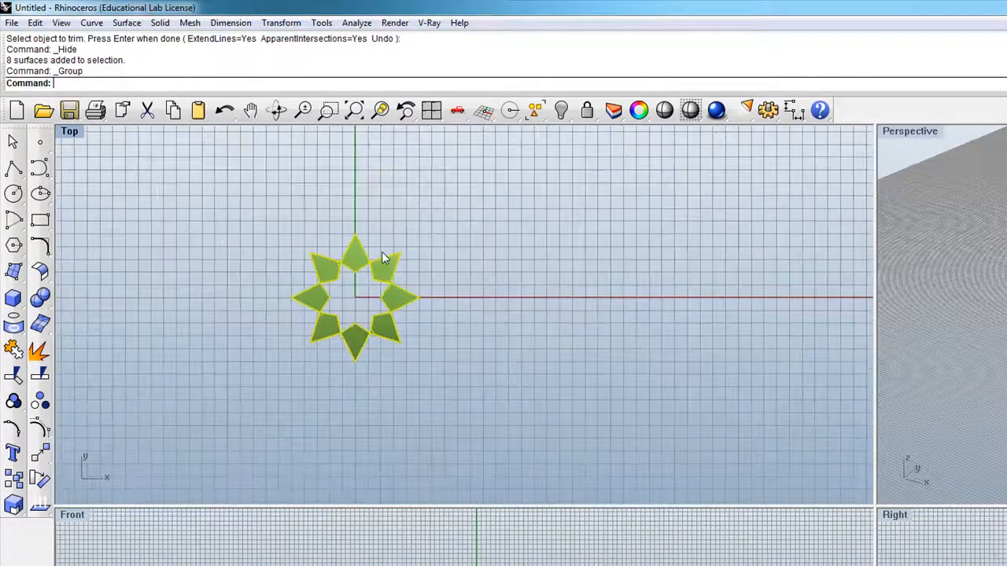
scroll(357, 303, "up", 4)
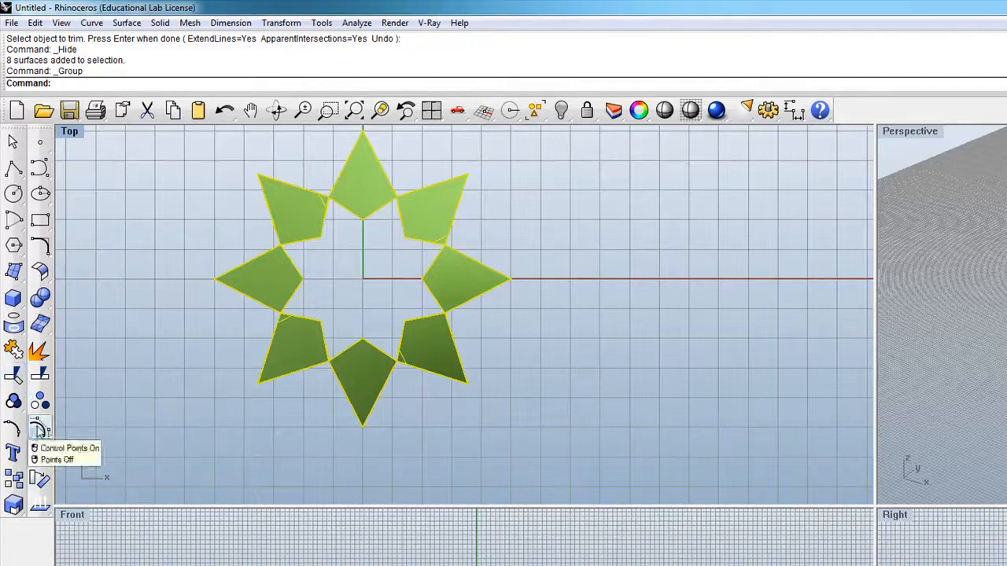
left_click(41, 455)
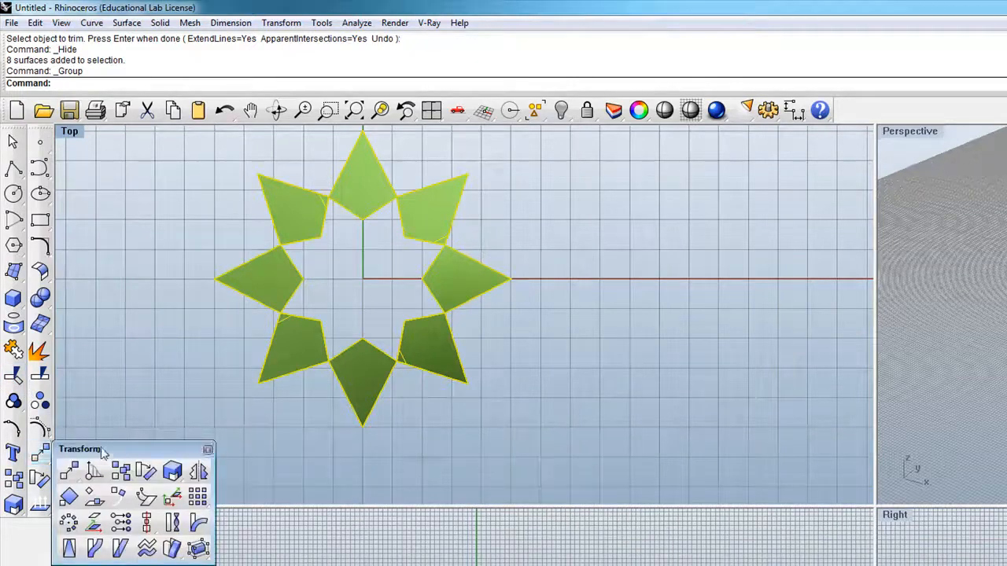
left_click_drag(96, 449, 135, 403)
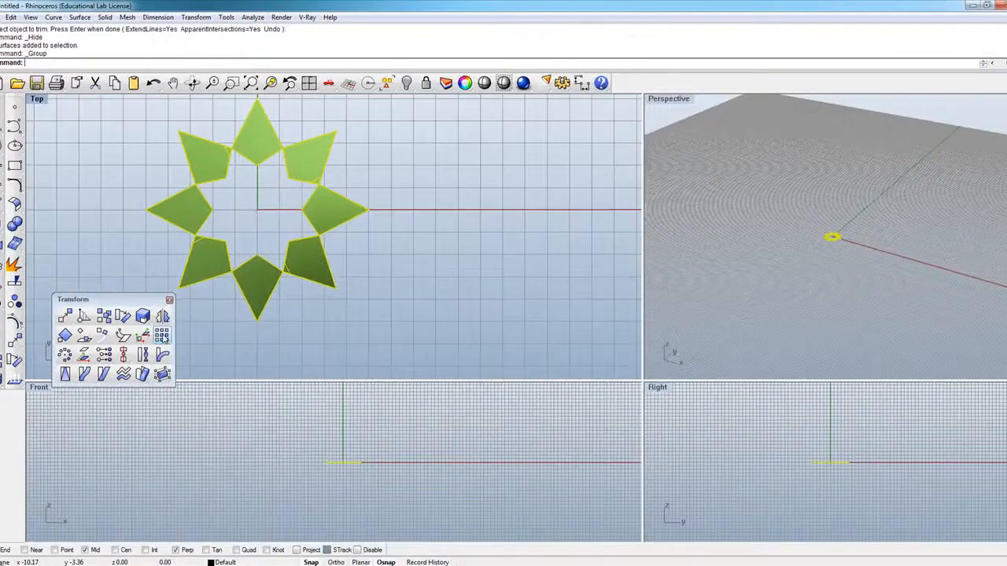
left_click(161, 337)
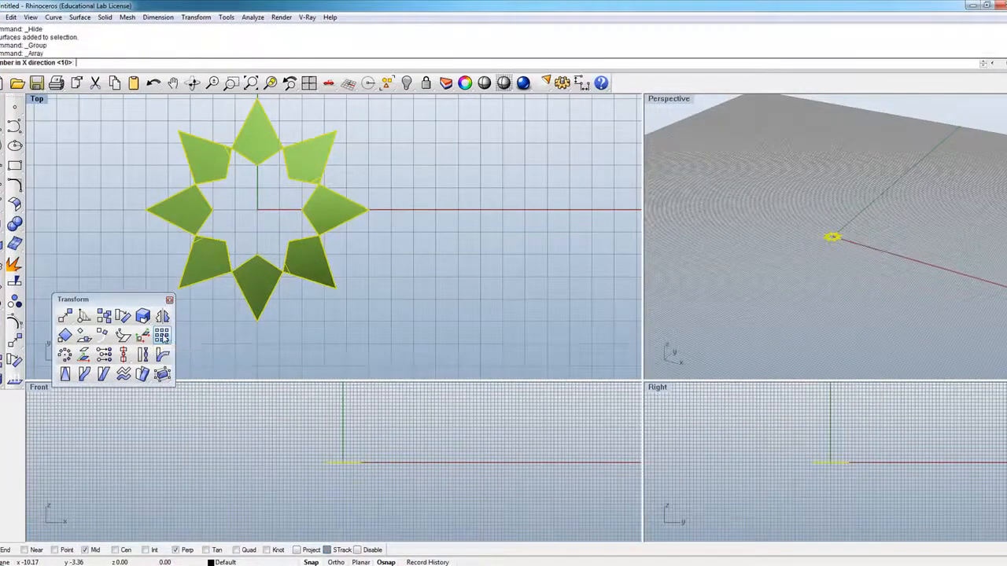
key("Return")
key("Return")
key("Return")
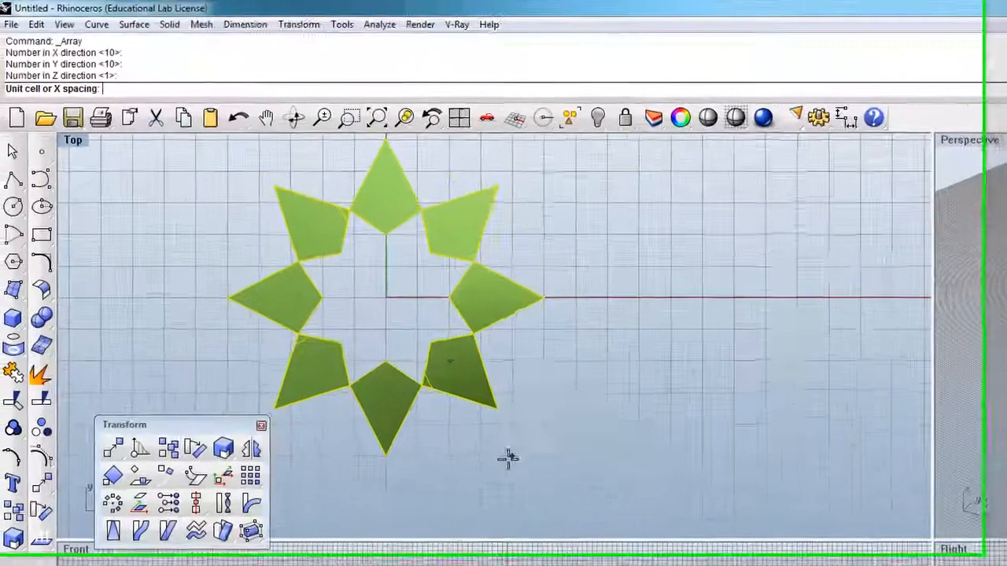
left_click(396, 306)
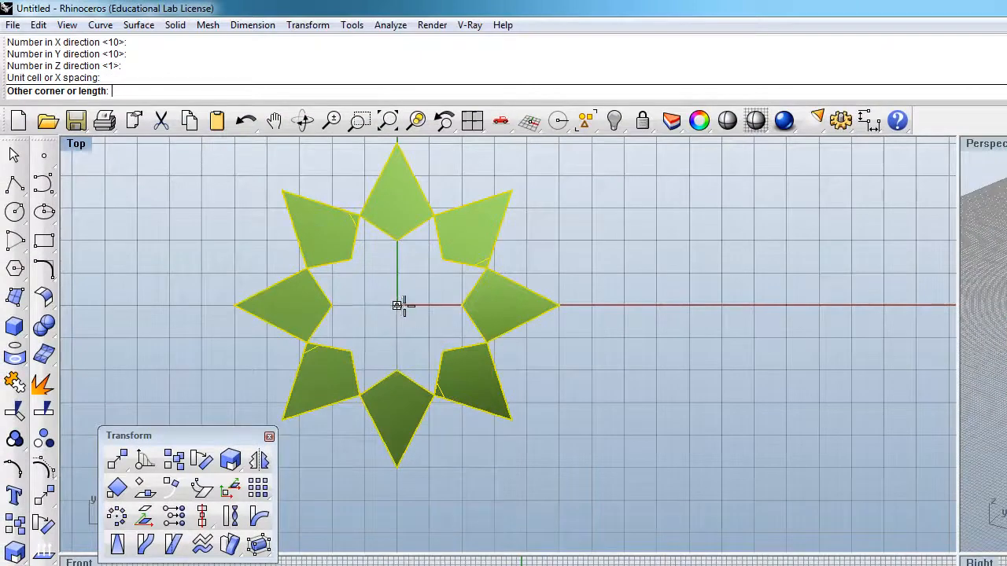
left_click(493, 403)
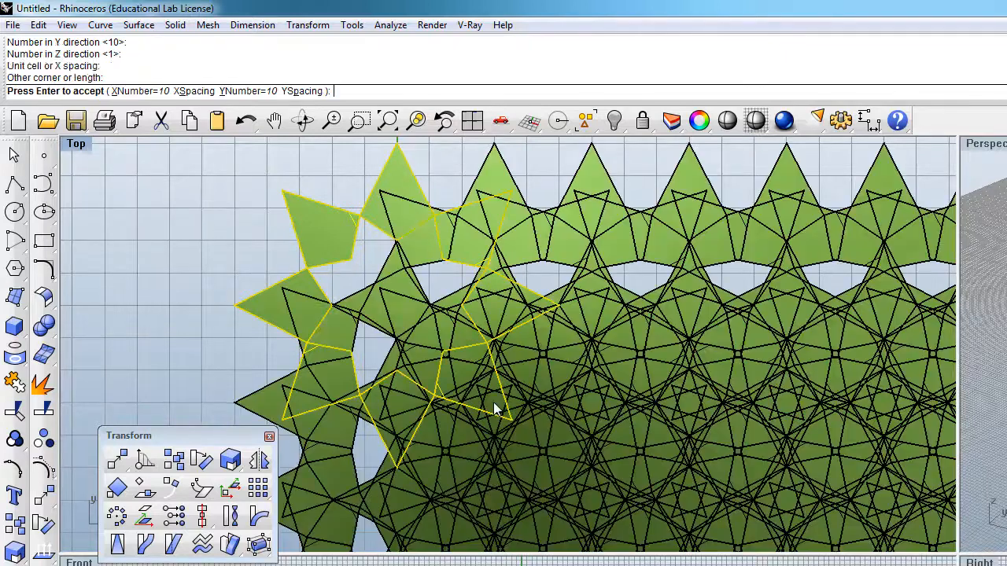
Step: Examine the previewed array's overlapping pattern in the interior and along the border, and cancel the array
scroll(429, 289, "down", 5)
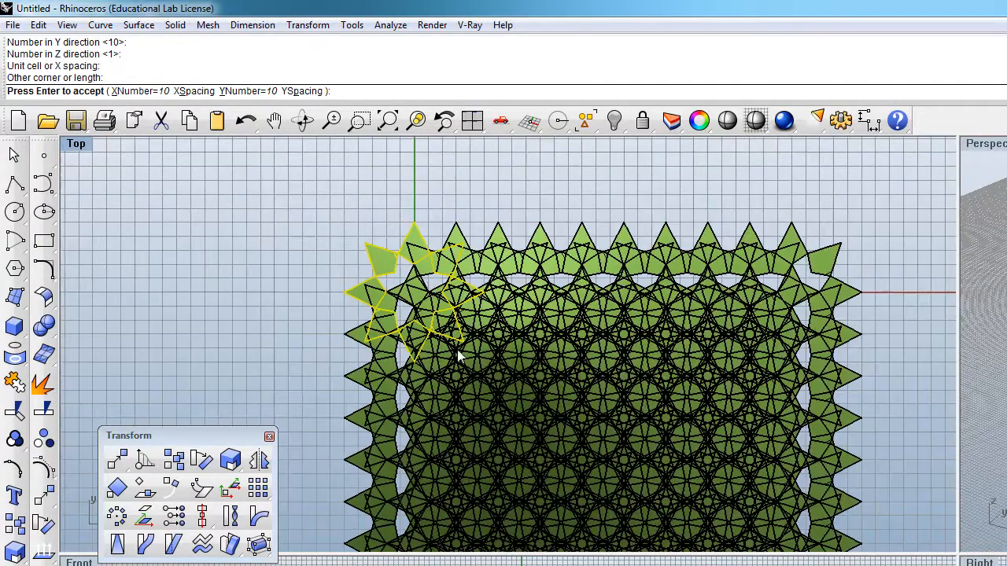
scroll(460, 358, "up", 3)
scroll(464, 361, "down", 3)
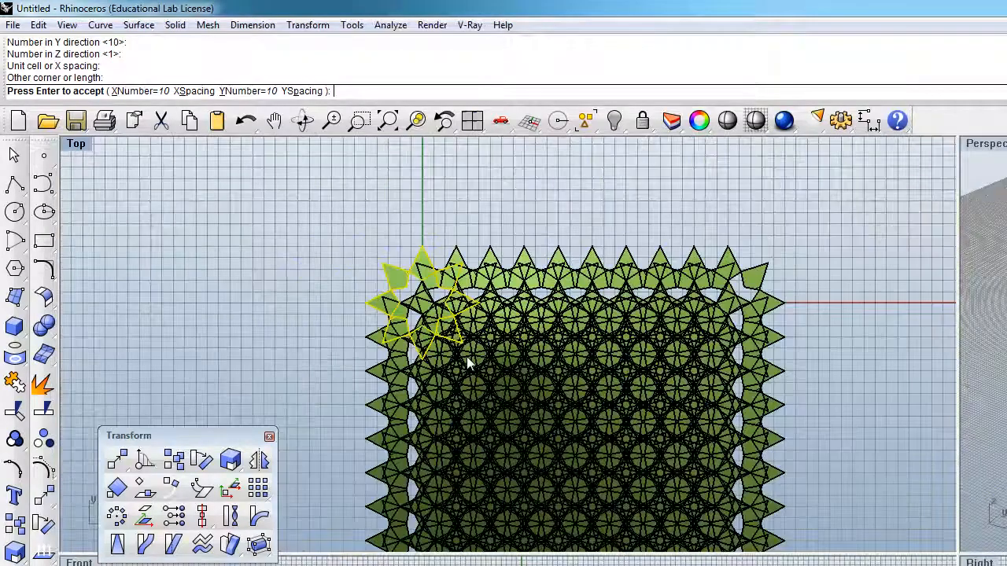
scroll(495, 407, "down", 3)
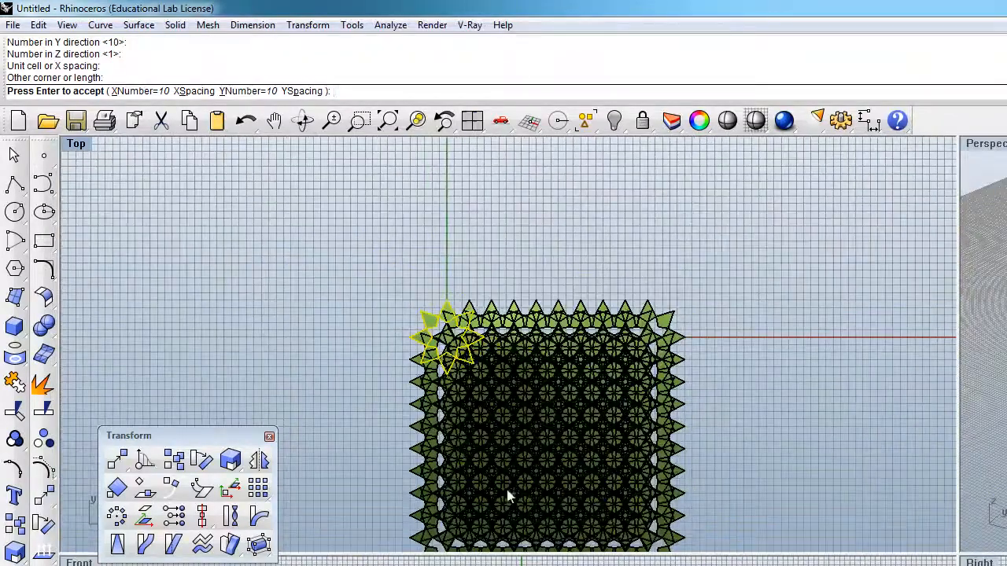
scroll(499, 461, "up", 1)
scroll(528, 419, "up", 3)
scroll(519, 415, "down", 3)
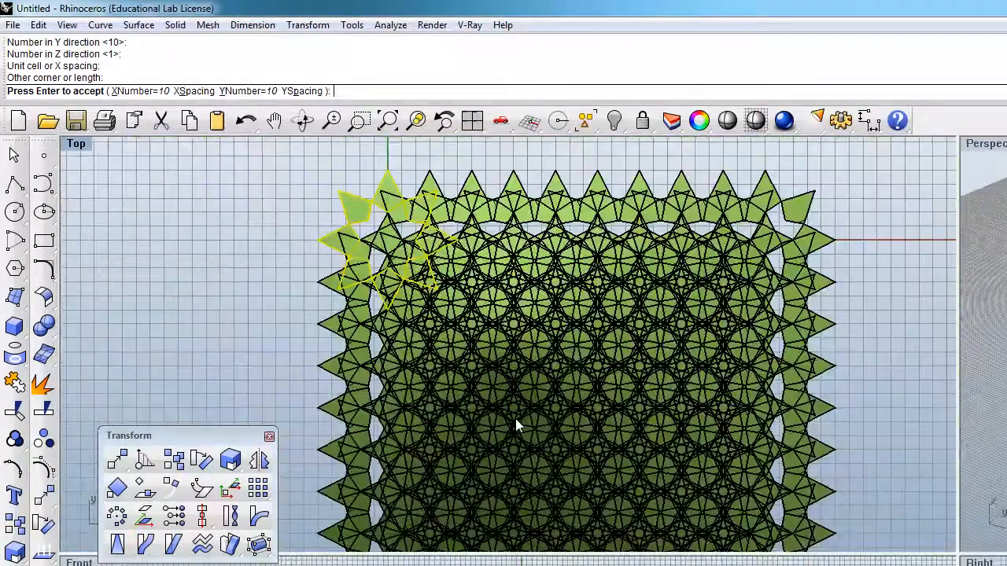
scroll(515, 425, "down", 3)
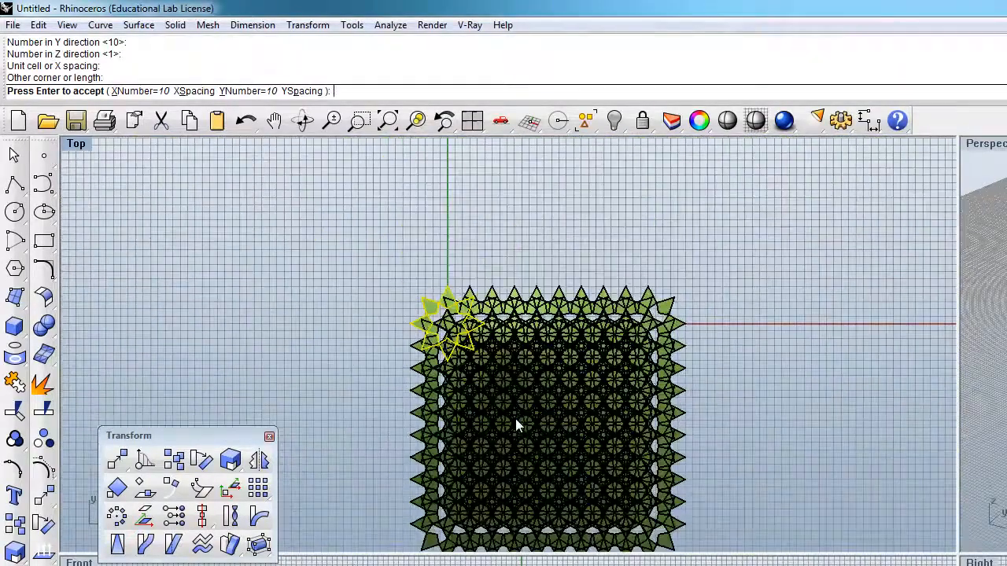
key("Escape")
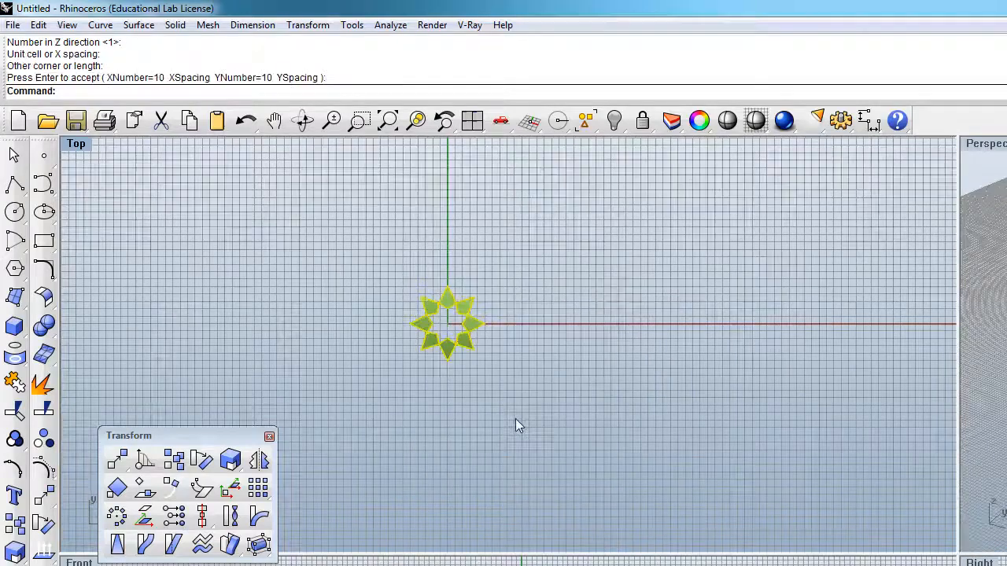
Step: Array the grouped star 10 in X, 10 in Y and 1 in Z, using a unit cell of about 4 by 5 units from the origin
scroll(424, 333, "up", 3)
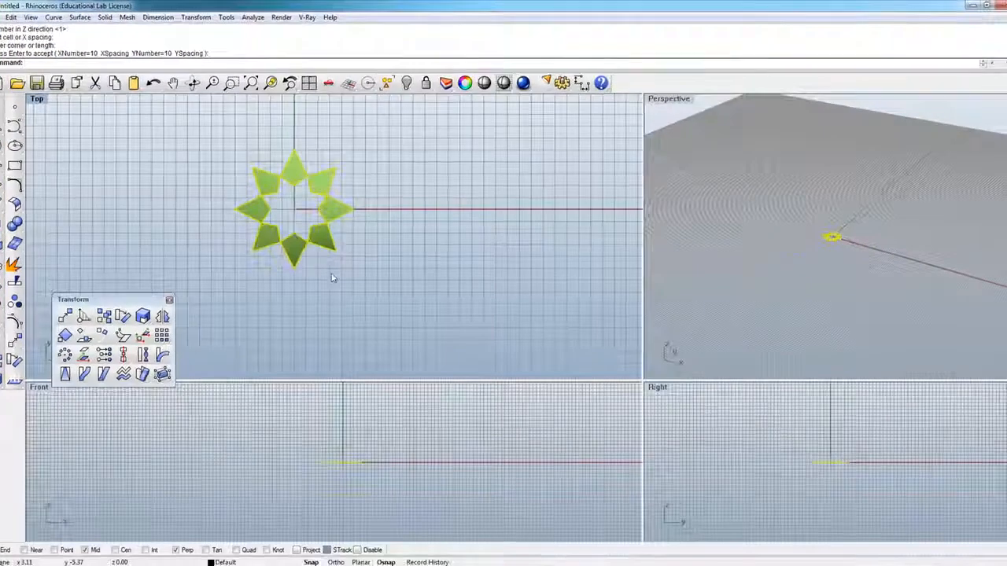
left_click(163, 337)
left_click(183, 348)
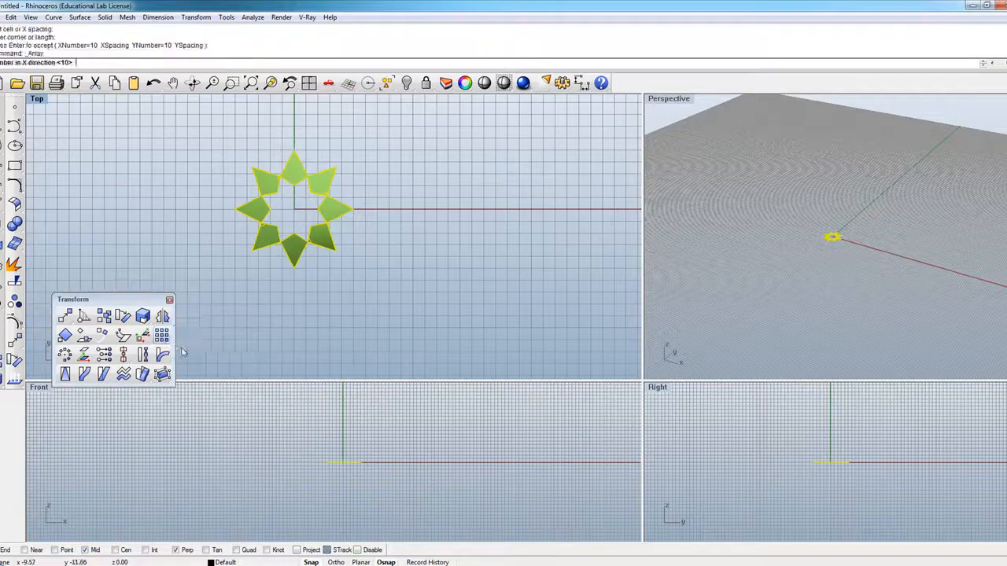
key("Return")
key("Return")
key("Return")
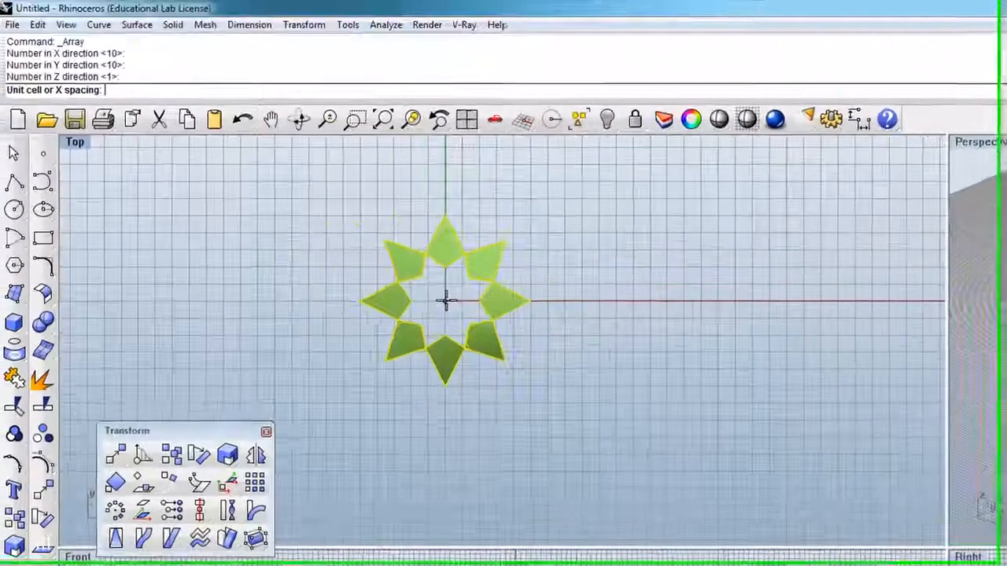
left_click(344, 242)
left_click(538, 306)
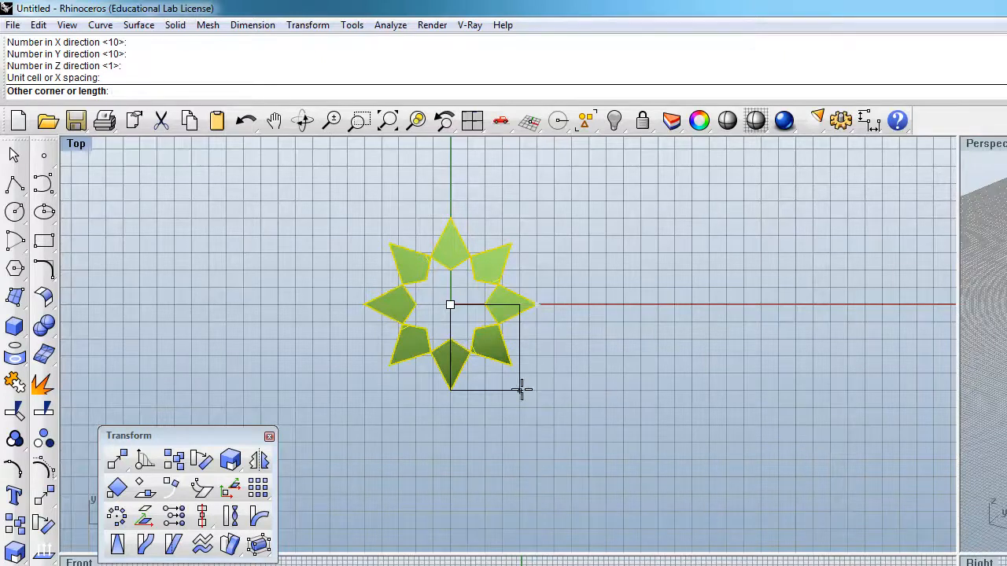
left_click(521, 388)
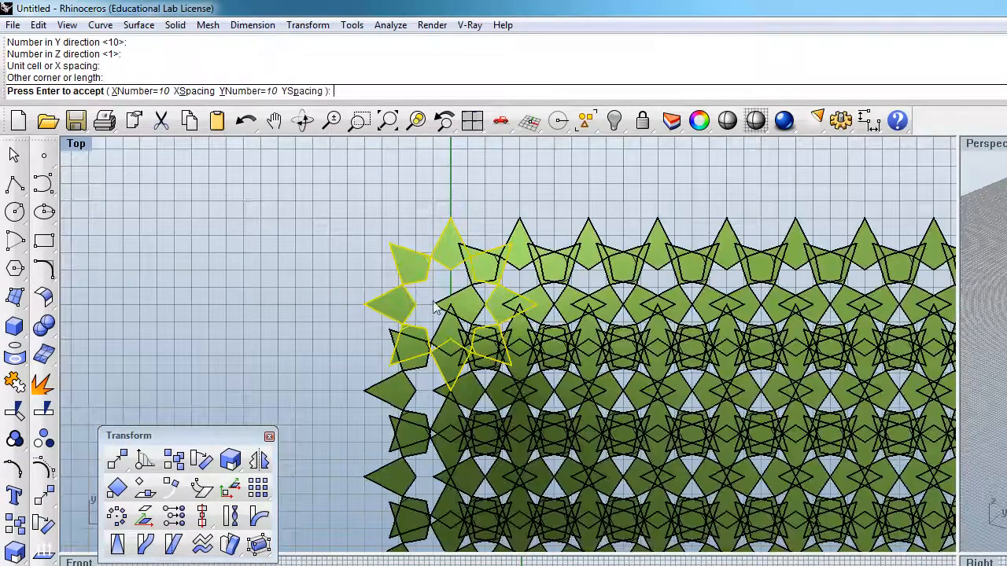
Step: Check the array preview's overlapping pattern, close the Transform toolbar and accept the array
scroll(431, 295, "down", 3)
scroll(443, 313, "up", 2)
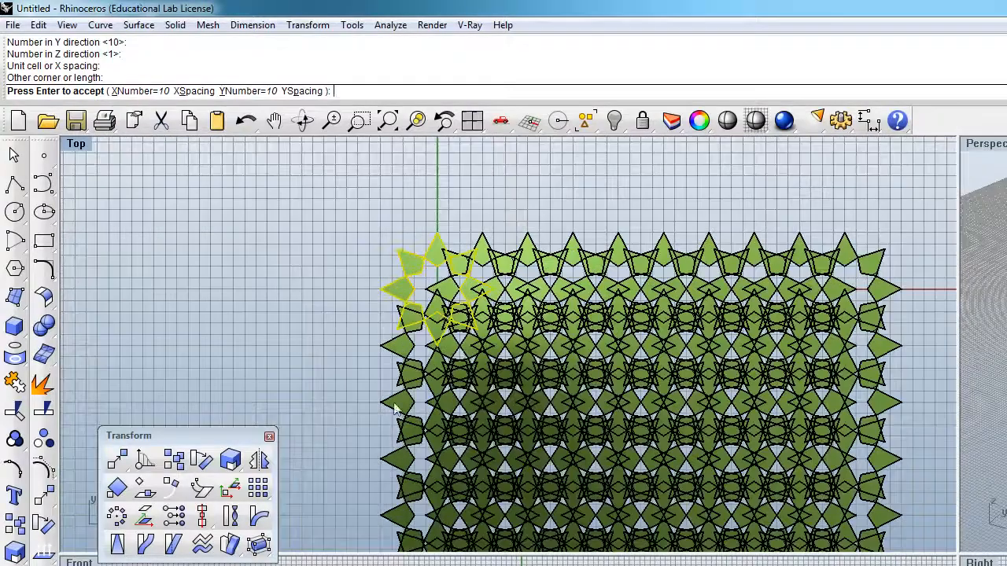
left_click(270, 437)
scroll(307, 339, "down", 3)
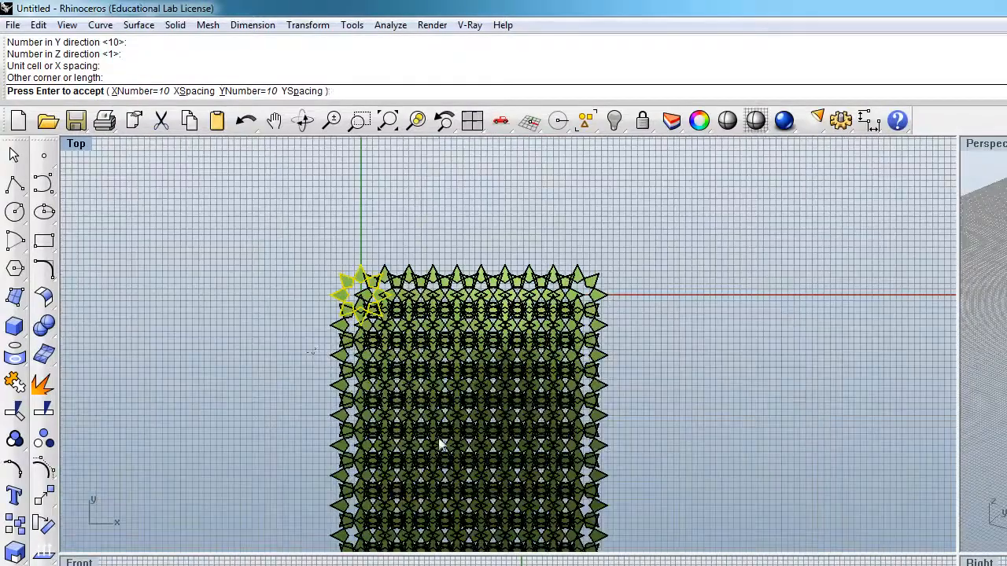
scroll(498, 389, "down", 3)
scroll(443, 388, "up", 5)
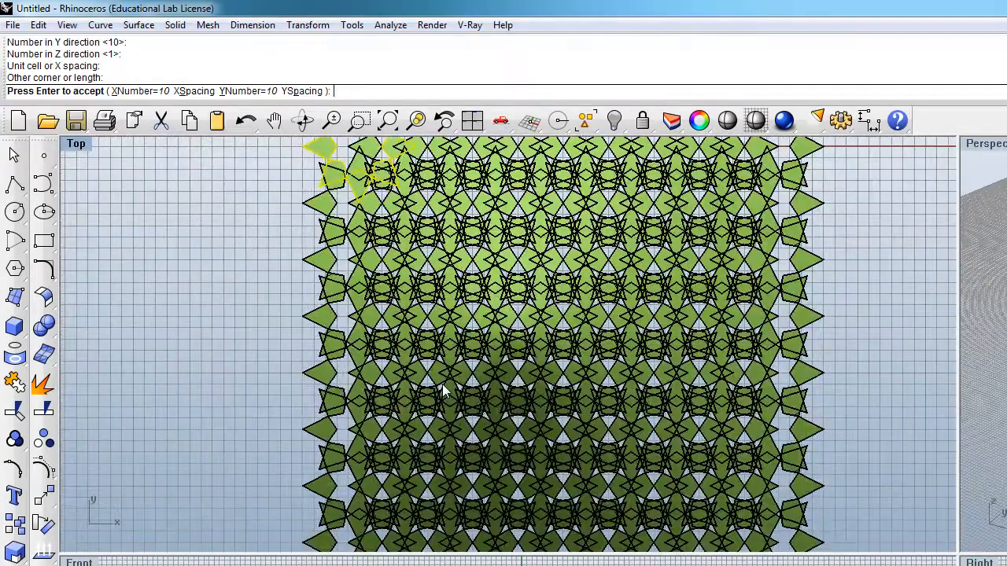
scroll(442, 388, "down", 5)
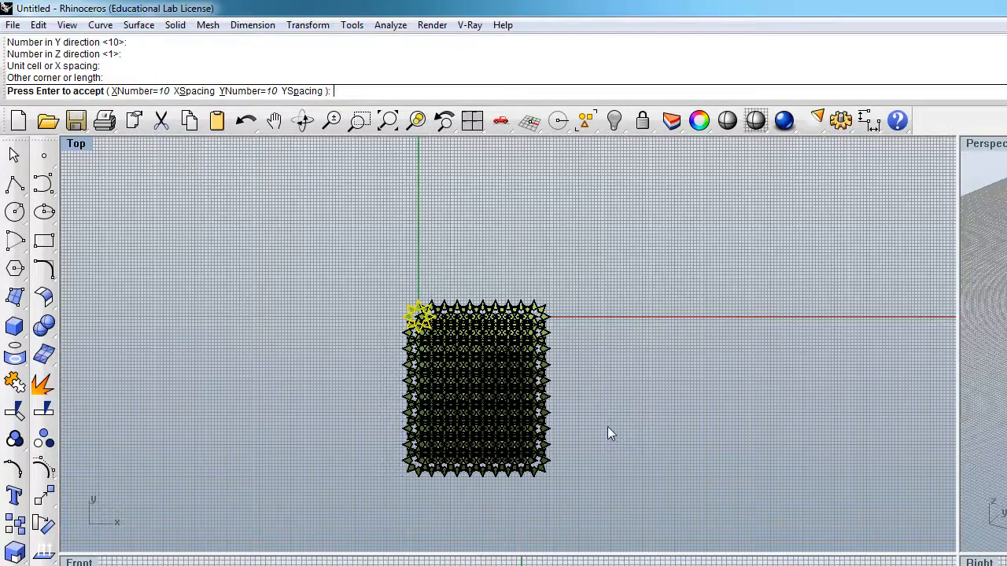
key("Return")
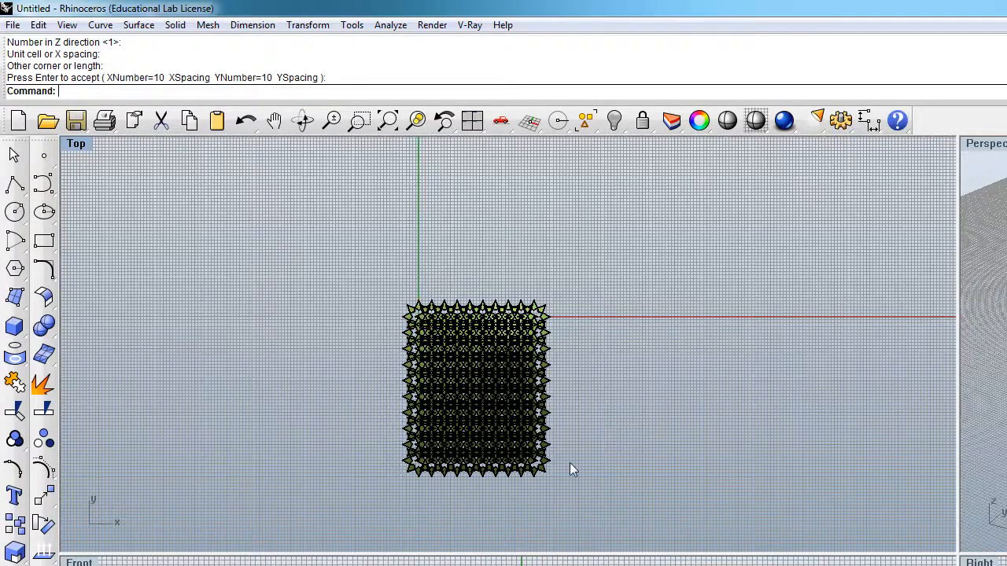
Step: Group all the arrayed star surfaces into a single group and clear the selection
left_click_drag(587, 492, 351, 254)
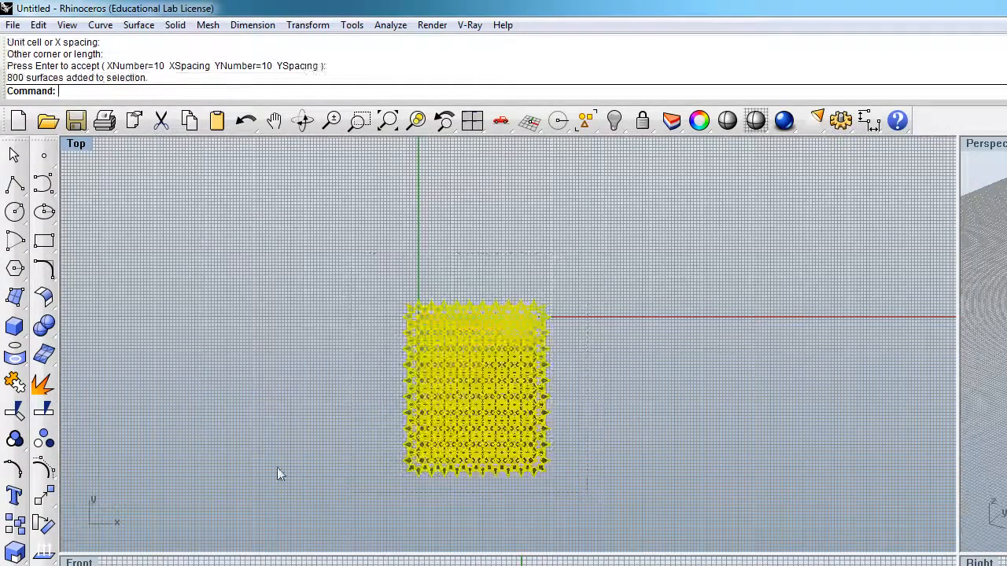
left_click(15, 440)
left_click(274, 431)
left_click(418, 406)
left_click(520, 493)
Step: Examine the grouped star pattern's overlaps in its interior, along its border and at its corner, and its overall extent
scroll(473, 403, "up", 8)
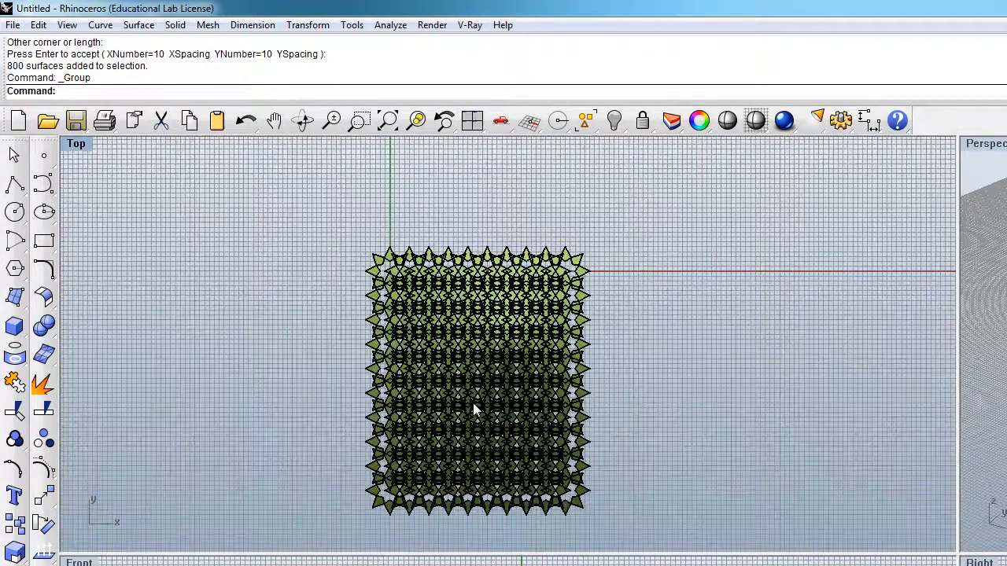
scroll(473, 407, "down", 5)
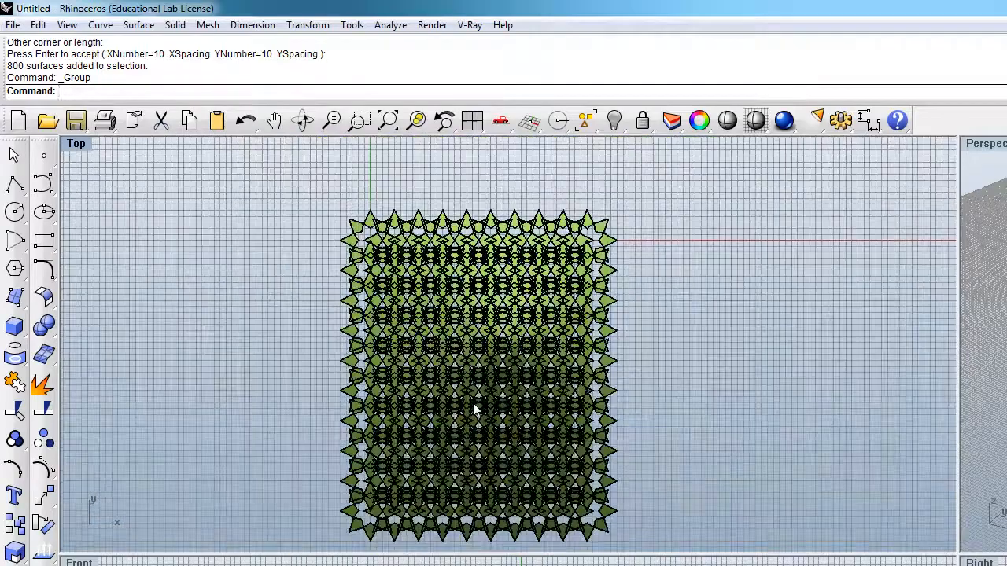
scroll(472, 406, "up", 2)
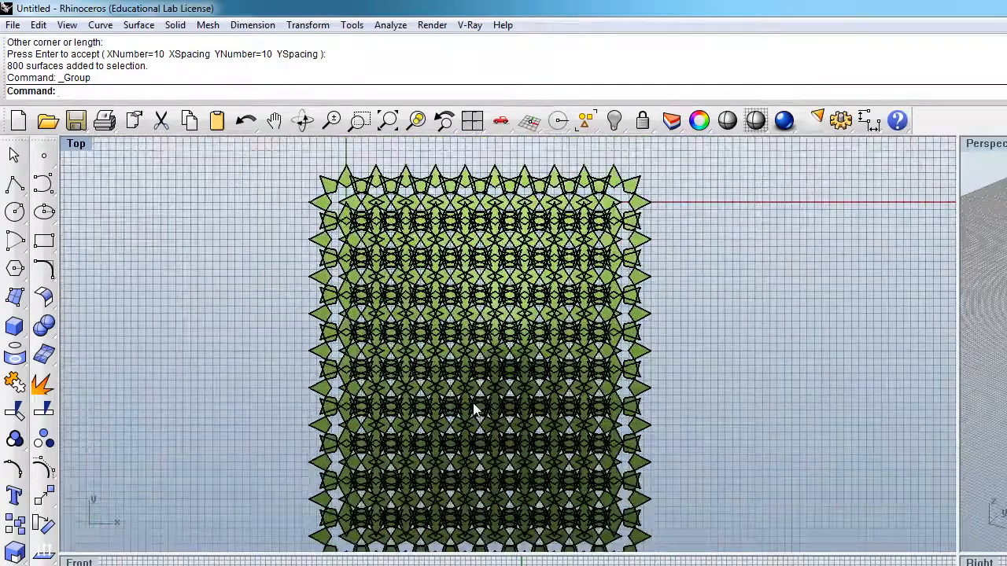
scroll(473, 407, "up", 3)
scroll(474, 408, "down", 1)
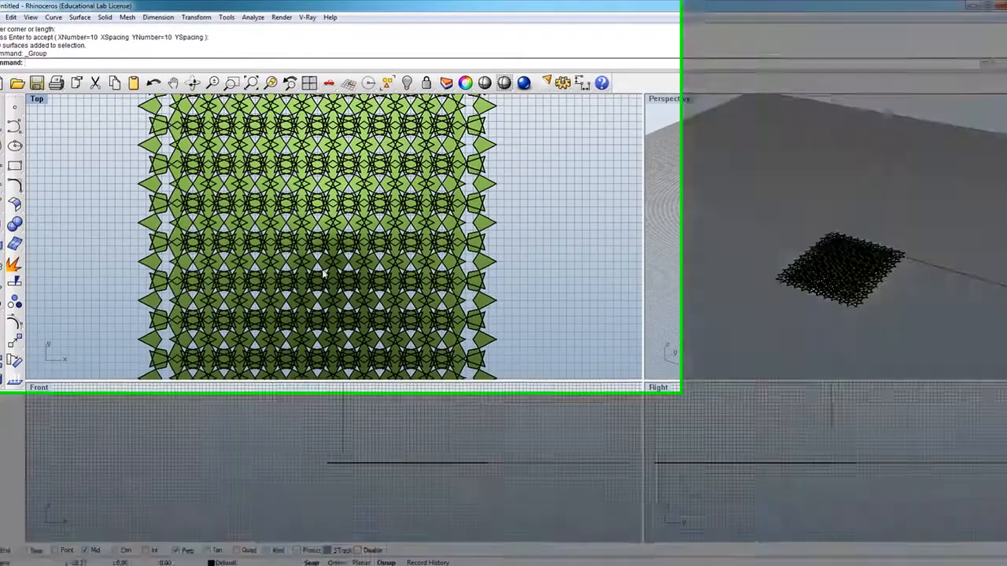
scroll(785, 425, "down", 3)
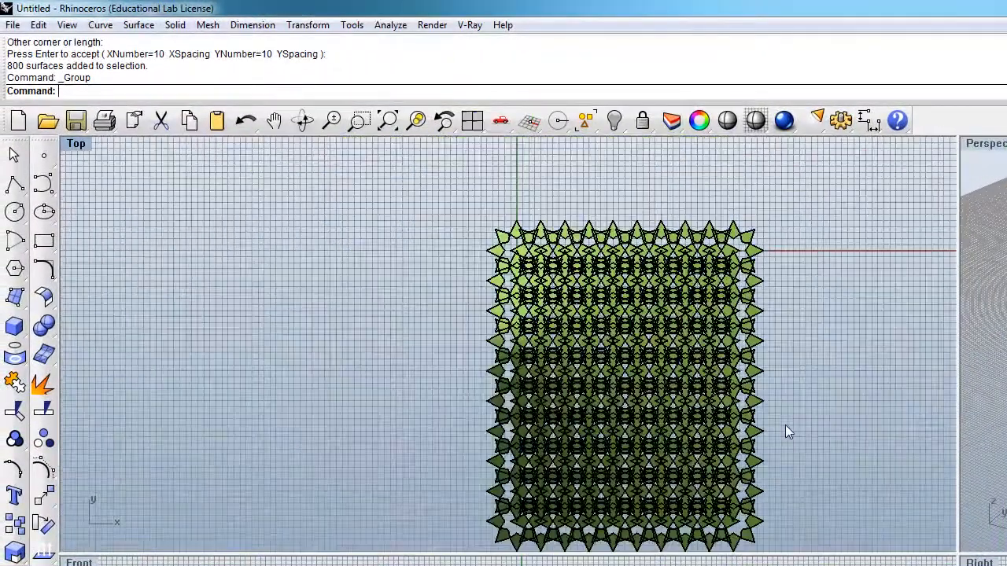
scroll(519, 234, "up", 3)
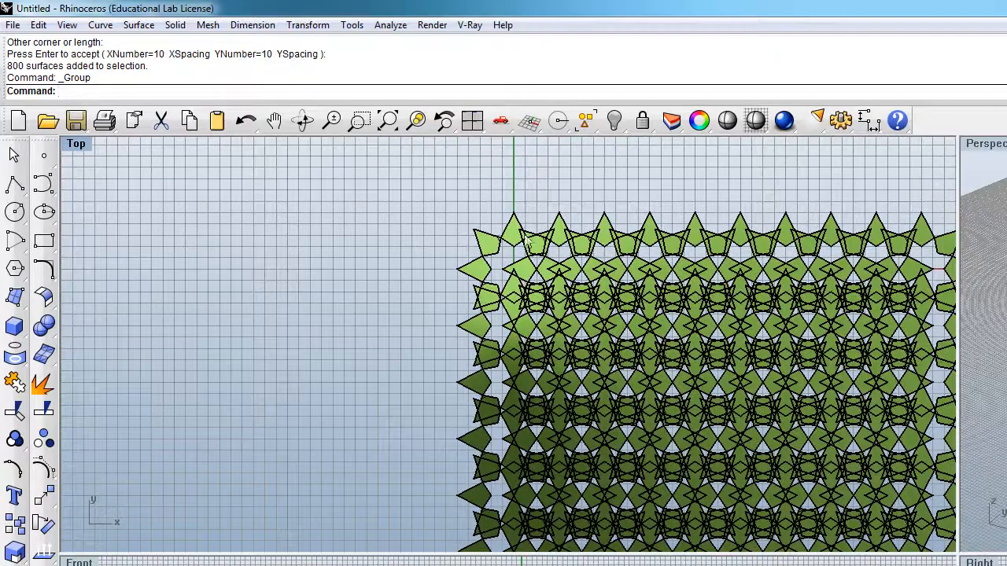
scroll(414, 204, "down", 3)
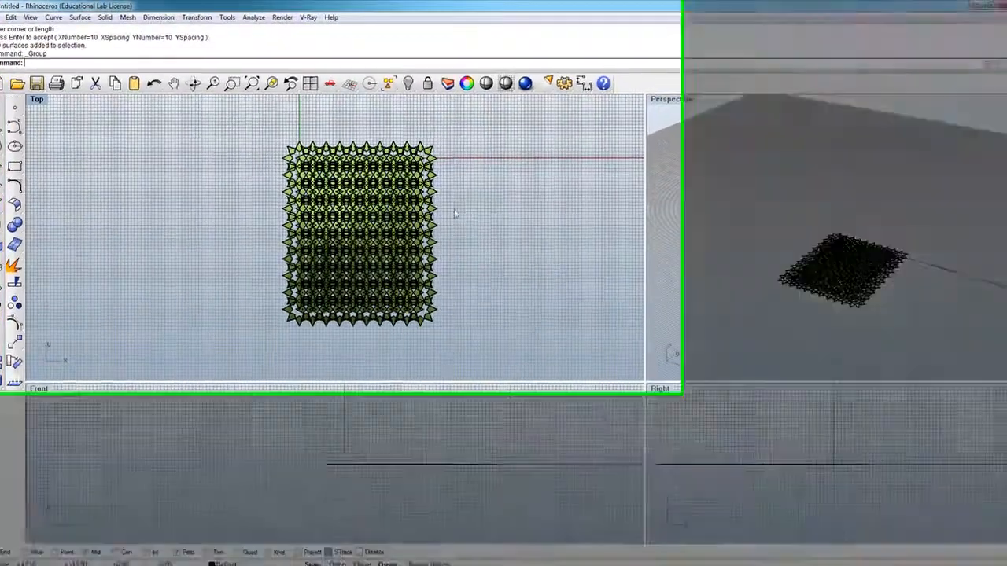
scroll(463, 219, "down", 3)
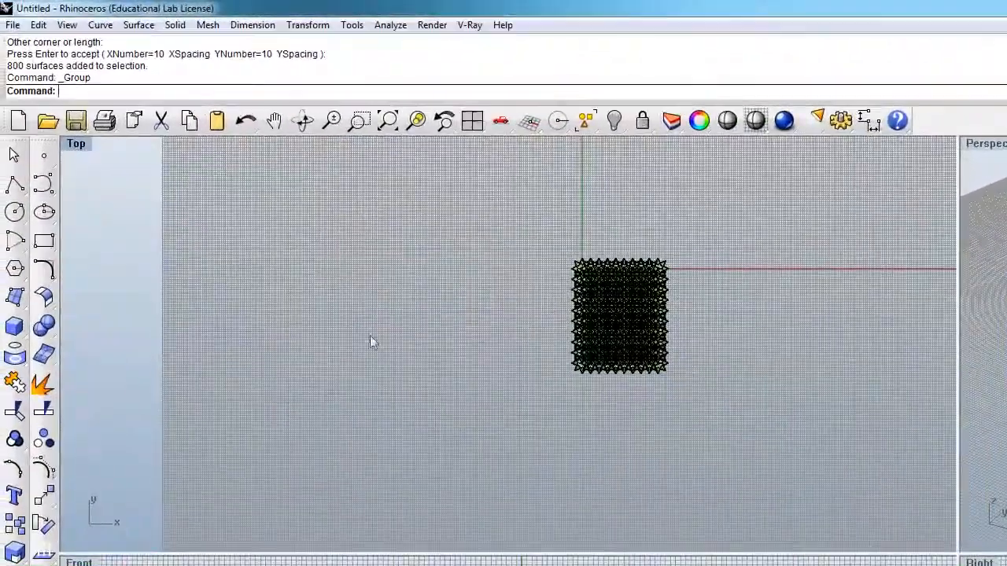
scroll(302, 324, "down", 3)
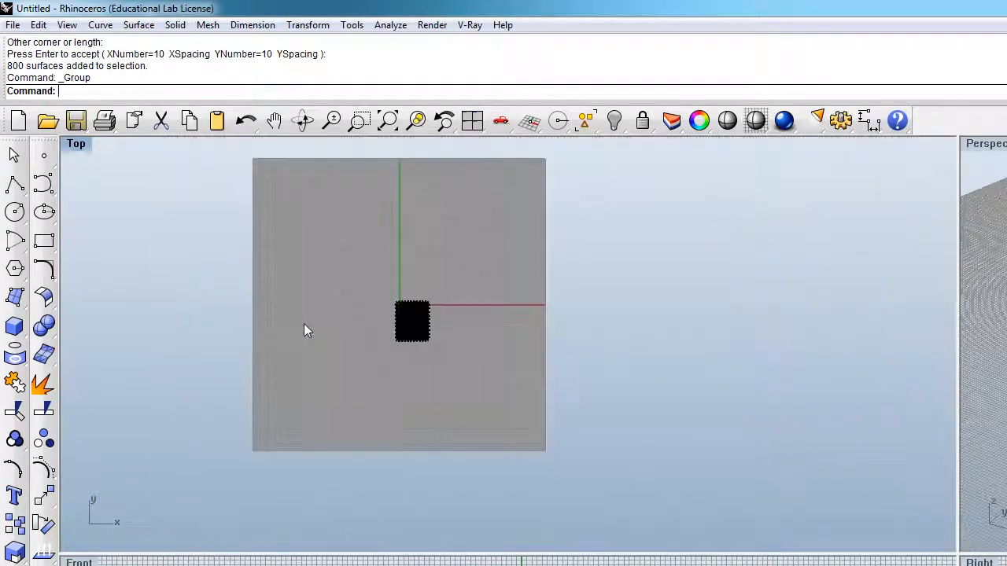
left_click(43, 185)
left_click(329, 255)
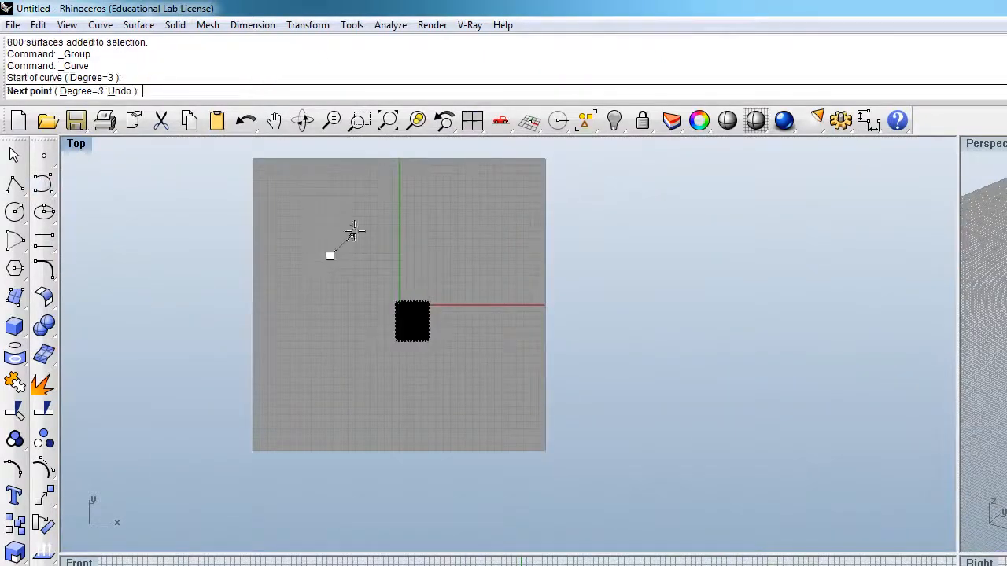
left_click(381, 220)
left_click(427, 264)
left_click(487, 236)
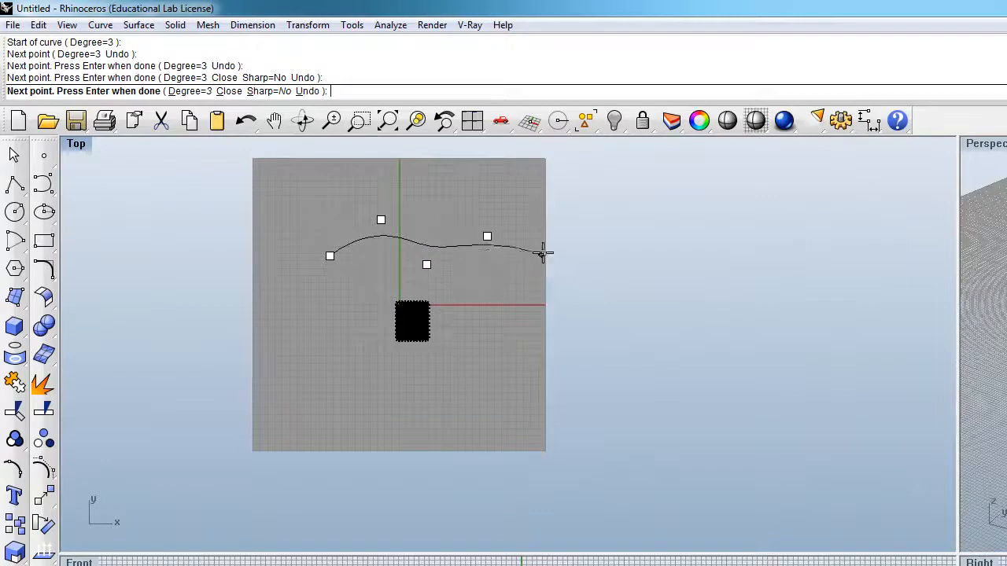
left_click(542, 250)
left_click(564, 221)
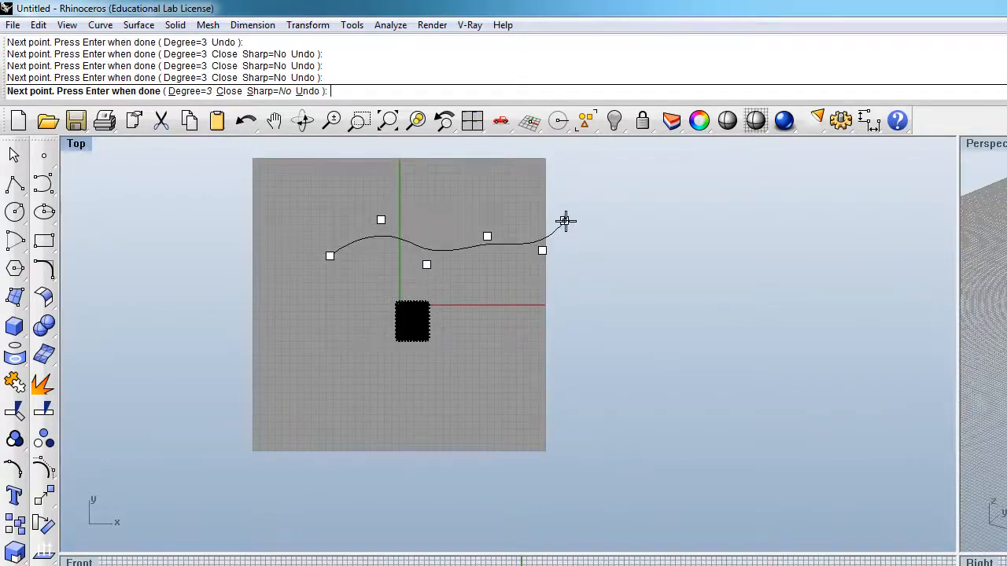
key("Escape")
Step: Draw a degree-3 control point curve with six points, arching over the grouped pattern and sweeping down along its far side
left_click(43, 185)
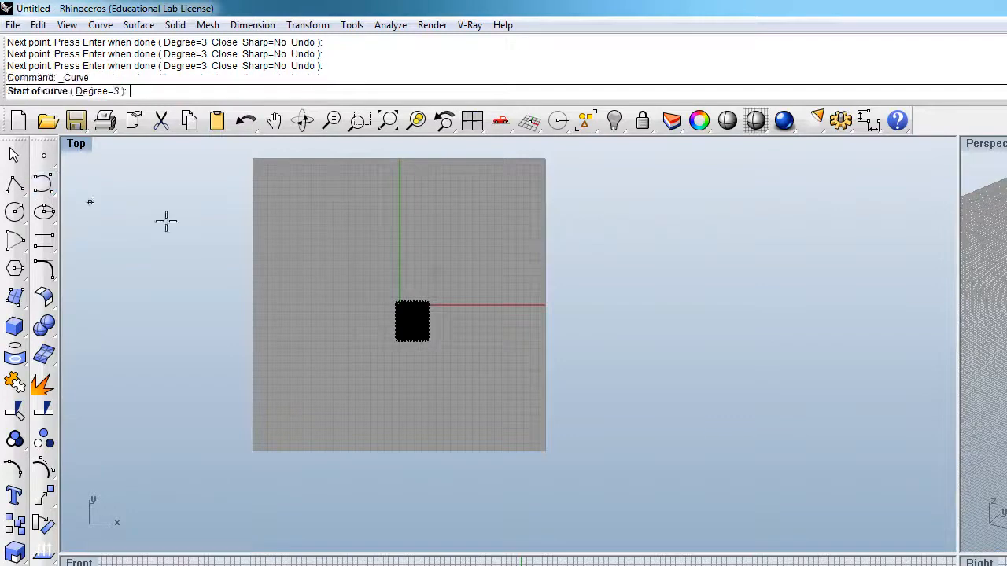
left_click(317, 270)
left_click(395, 202)
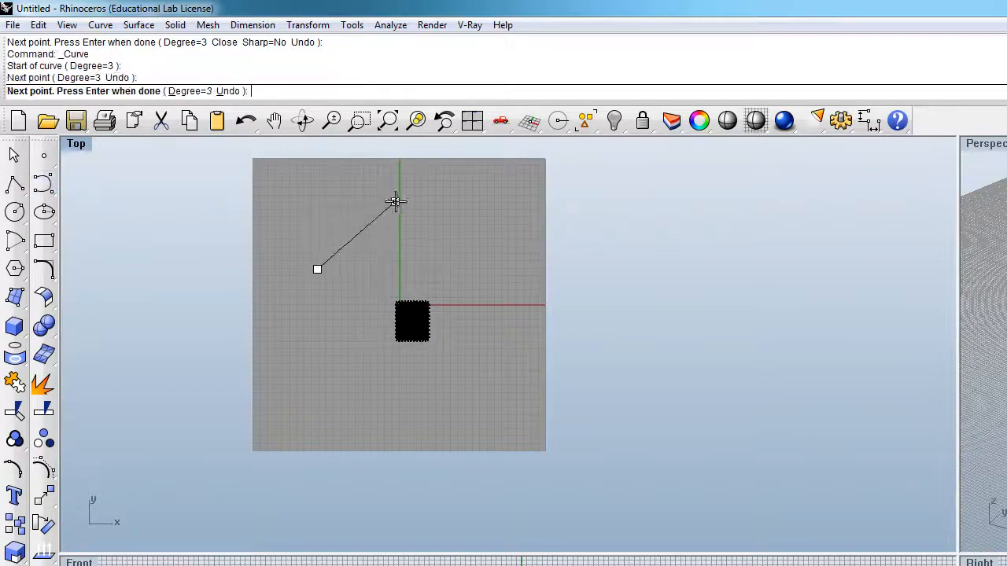
left_click(495, 248)
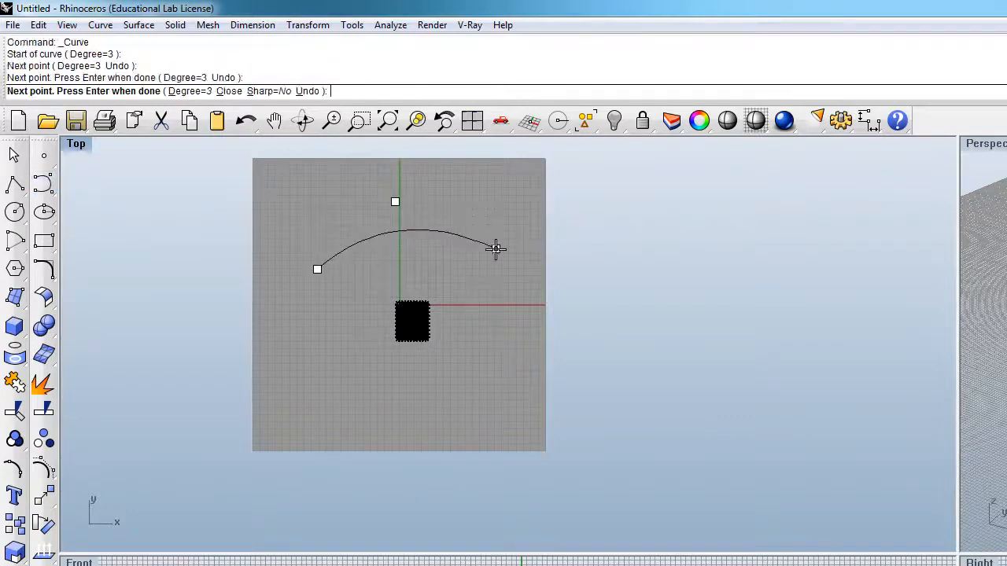
left_click(559, 306)
left_click(532, 354)
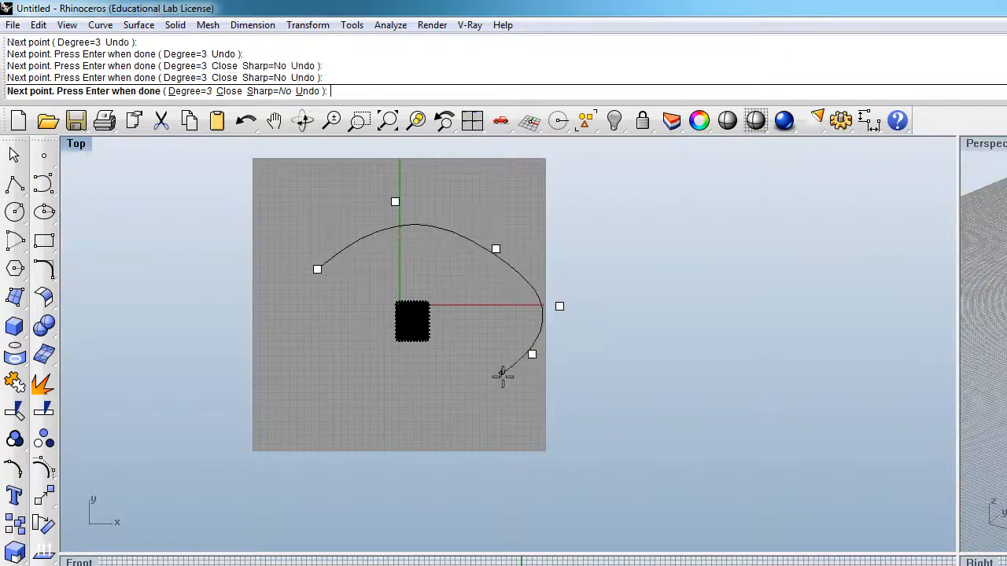
left_click(589, 444)
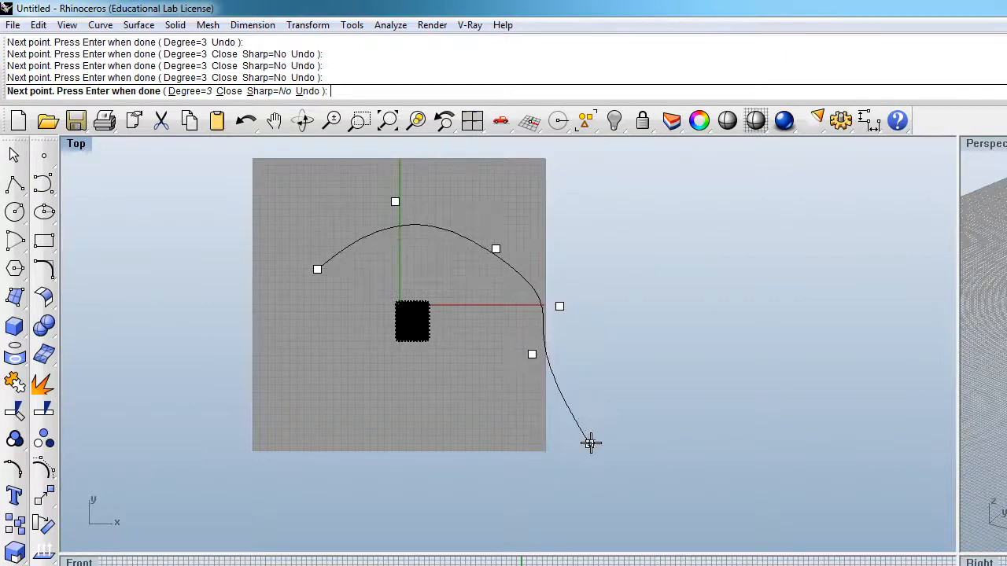
key("Return")
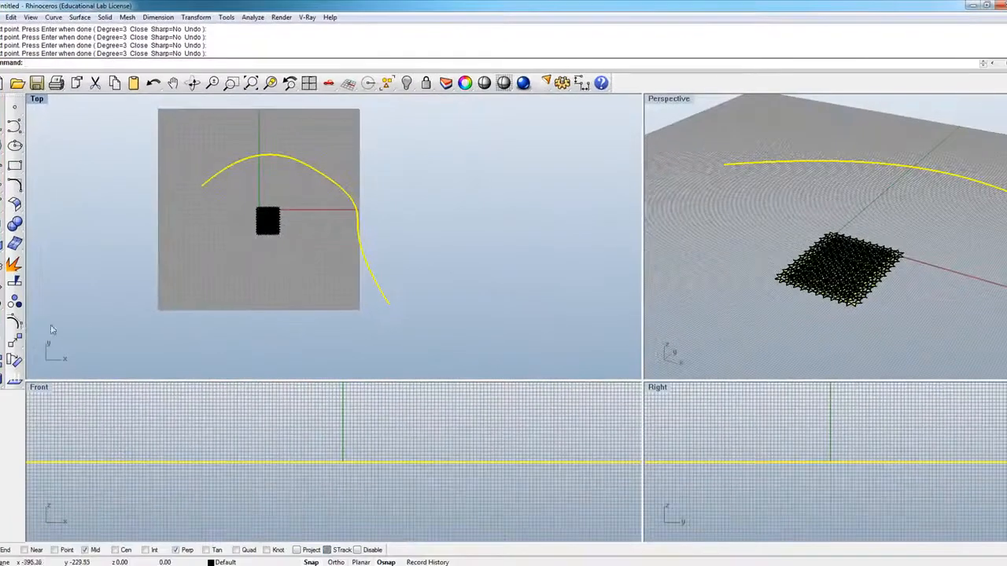
Step: Turn on the curve's control points, move three interior points to give a rounder arch and a tighter S-bend, and turn the points off
left_click(15, 322)
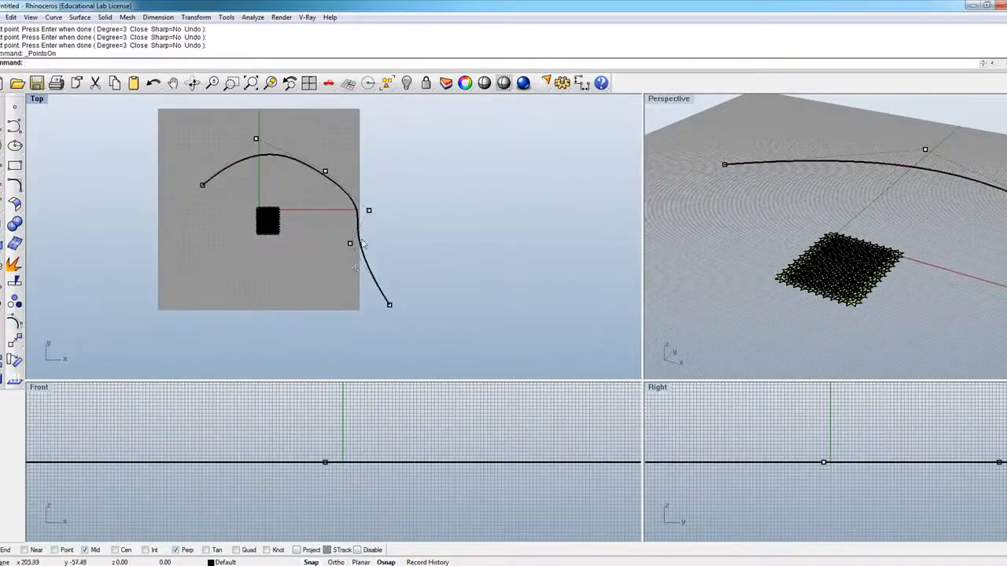
left_click_drag(350, 246, 328, 285)
left_click_drag(324, 171, 335, 143)
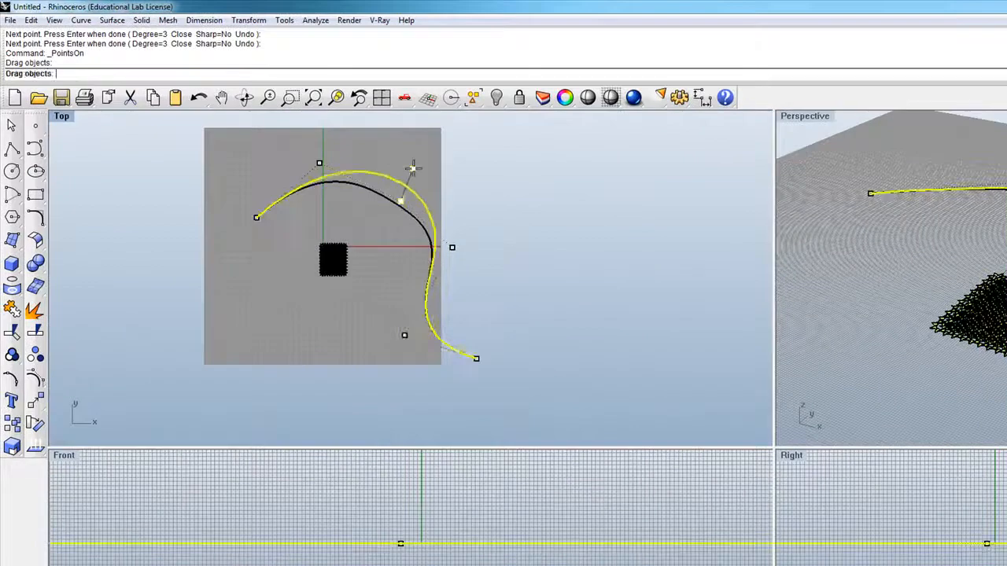
left_click_drag(412, 167, 416, 165)
left_click_drag(454, 250, 458, 271)
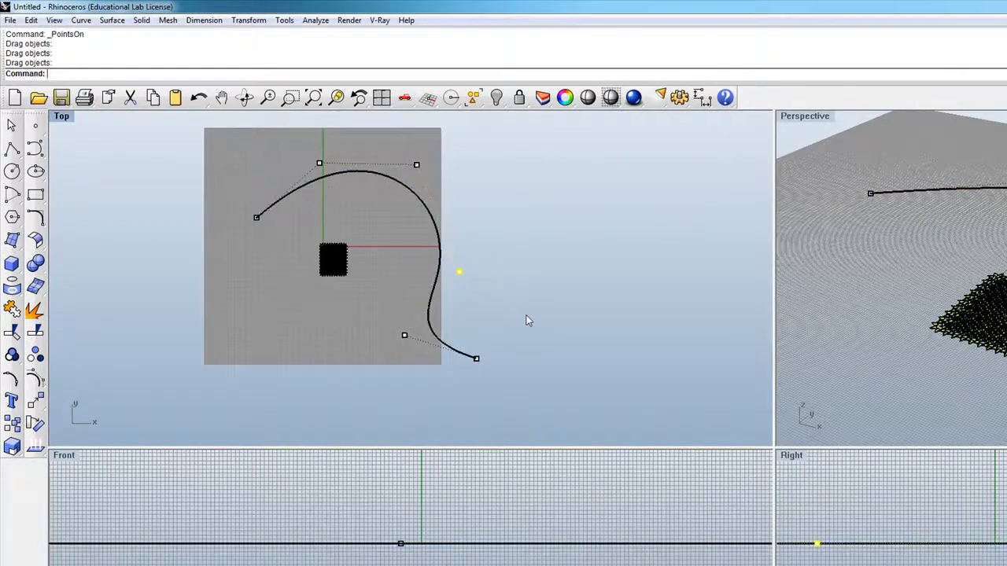
key("Escape")
key("F1")
left_click(629, 66)
key("Escape")
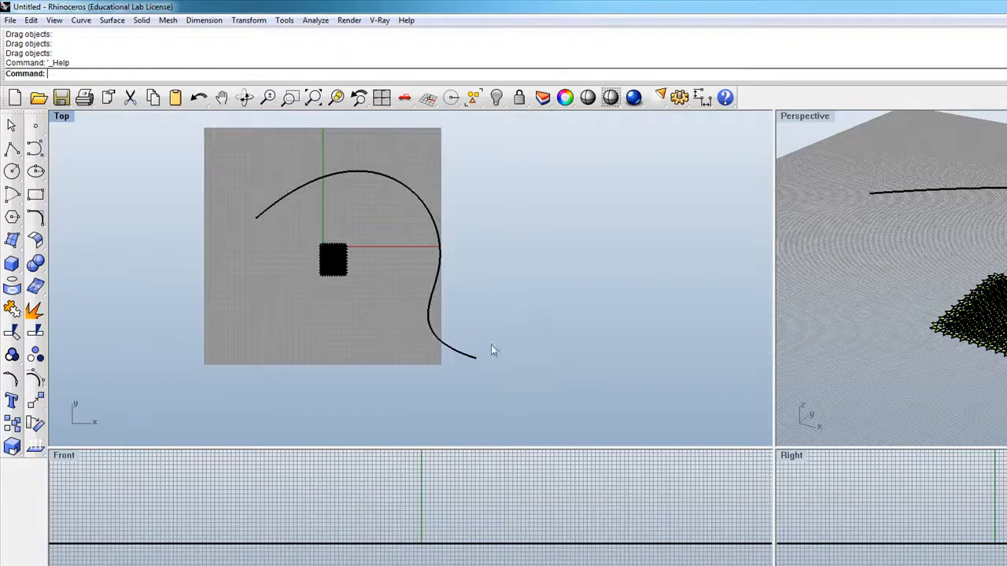
Step: Extrude the S-curve straight up in the front view into a tall, uncapped curved wall surface
scroll(378, 309, "up", 4)
scroll(376, 295, "down", 3)
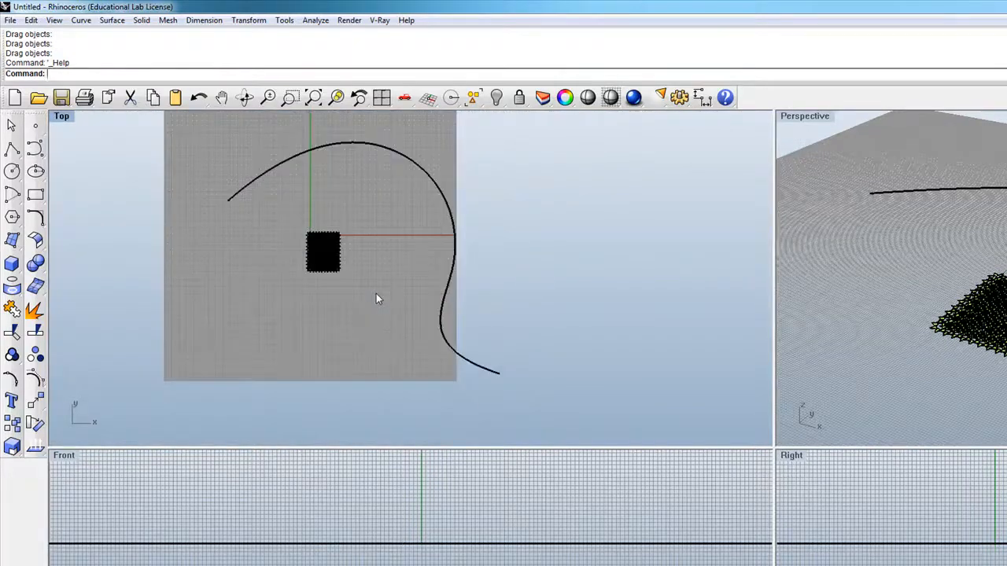
left_click(442, 194)
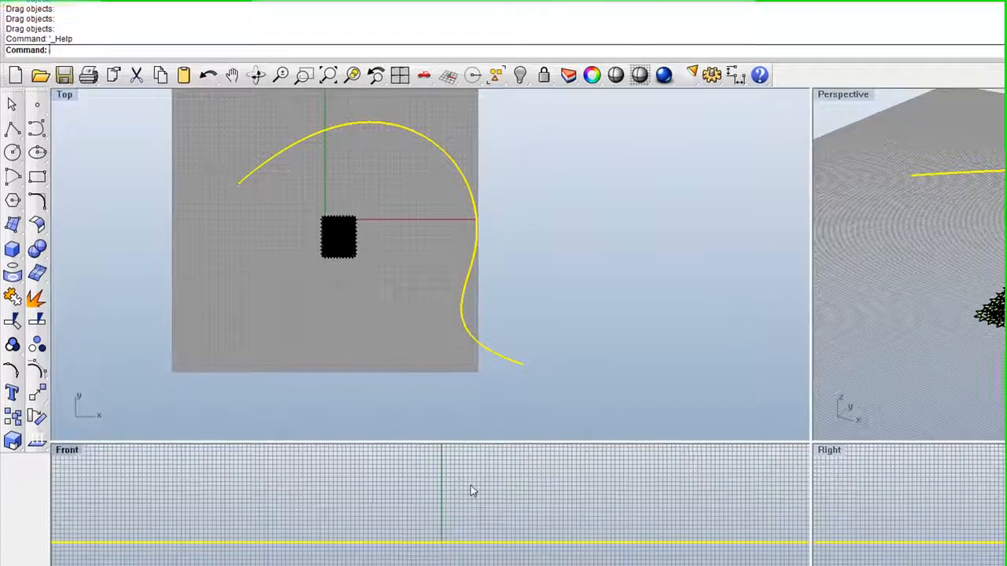
scroll(449, 494, "down", 6)
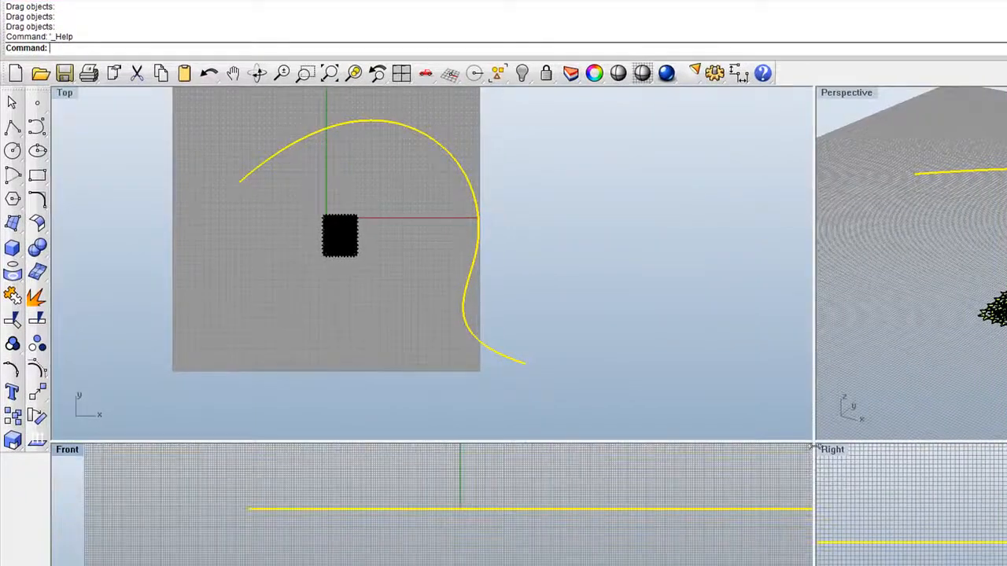
left_click_drag(814, 442, 789, 330)
scroll(491, 476, "down", 5)
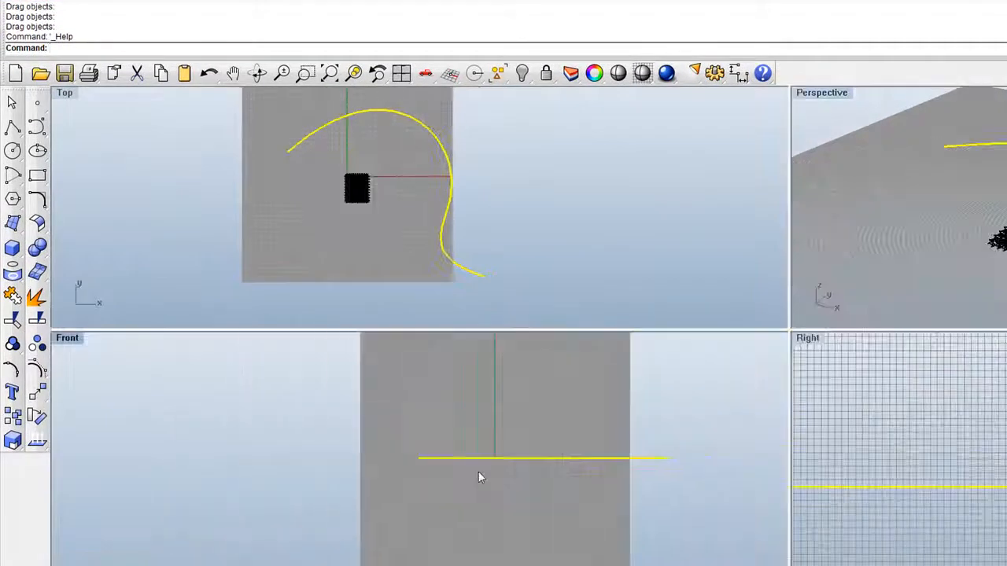
scroll(561, 447, "up", 2)
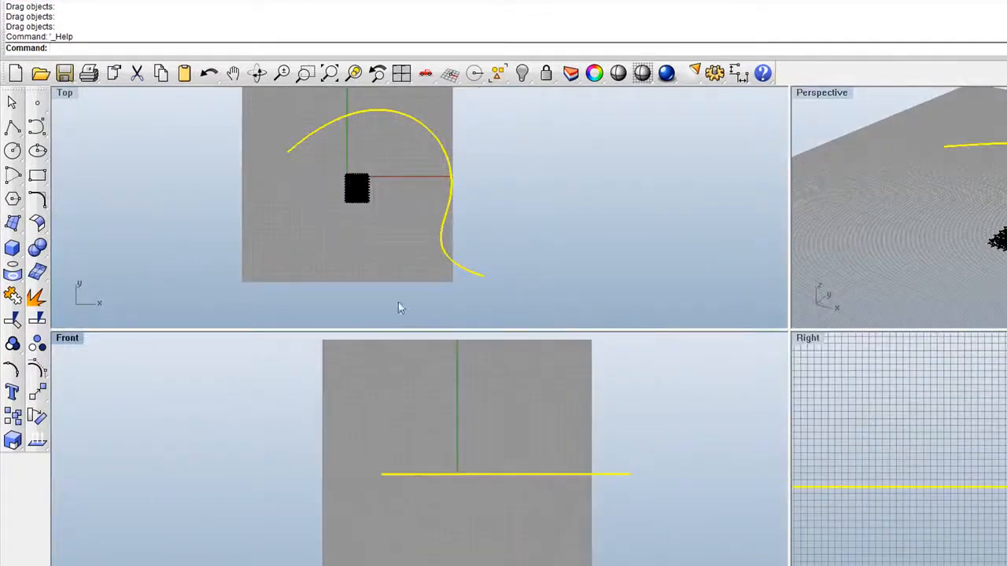
left_click(14, 226)
left_click(145, 250)
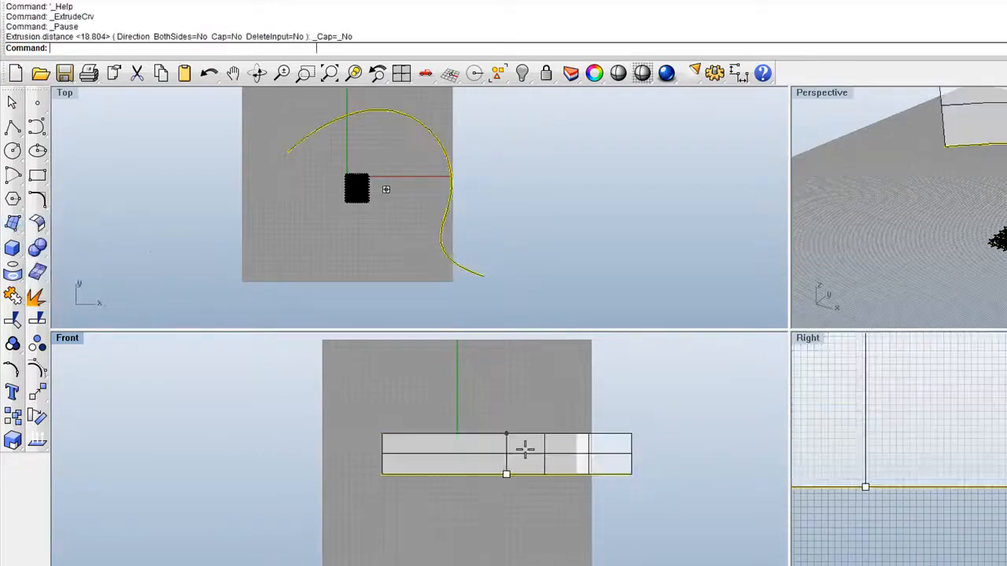
left_click(594, 366)
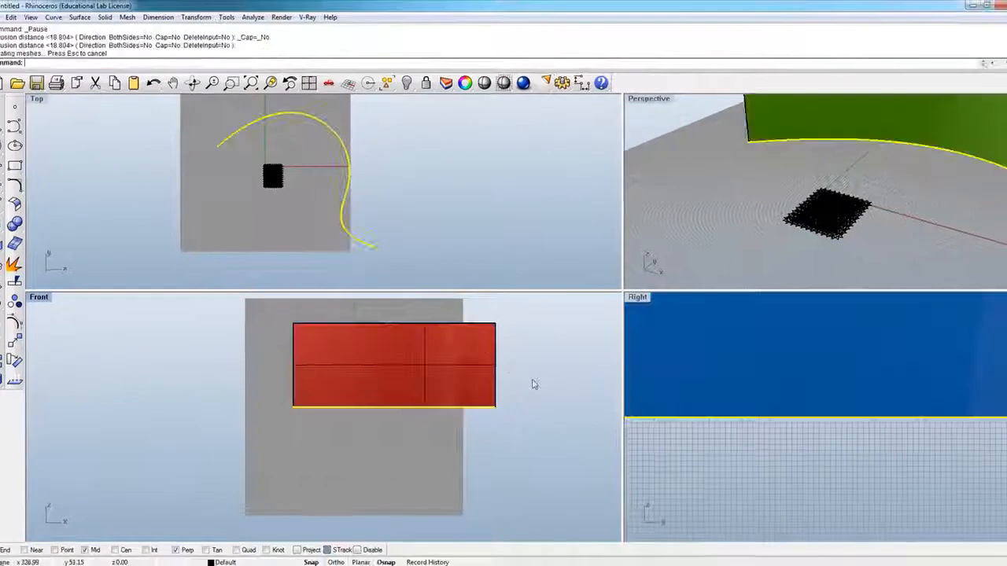
Step: Rotate the grouped star pattern 90 degrees in the front view about its corner so it stands upright
scroll(347, 402, "down", 3)
scroll(783, 250, "down", 2)
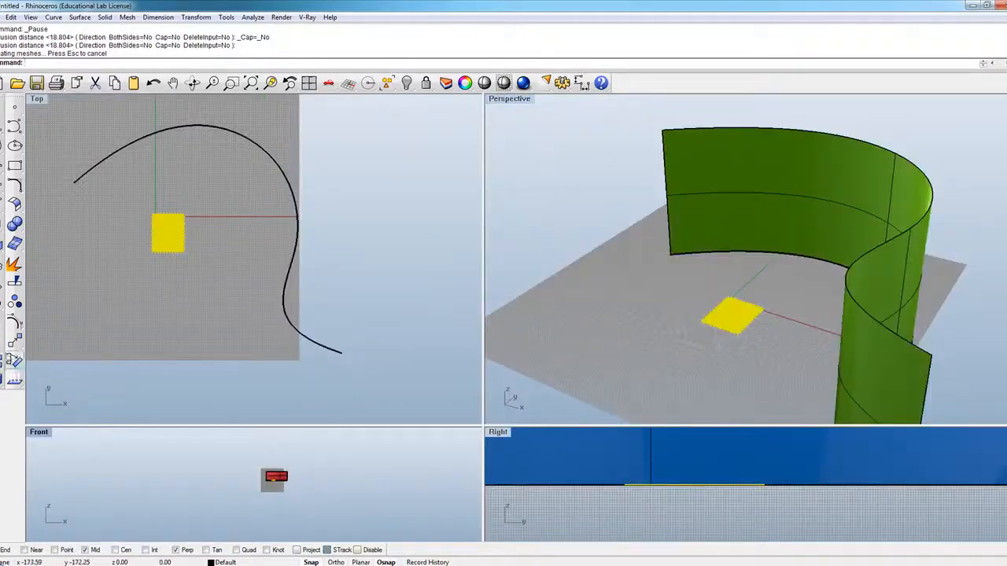
left_click(14, 361)
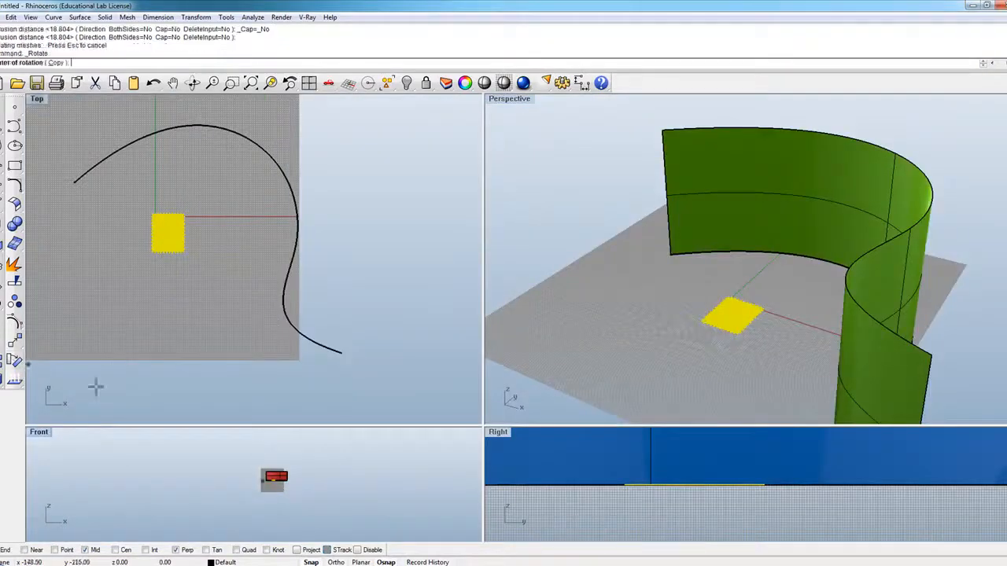
left_click(704, 322)
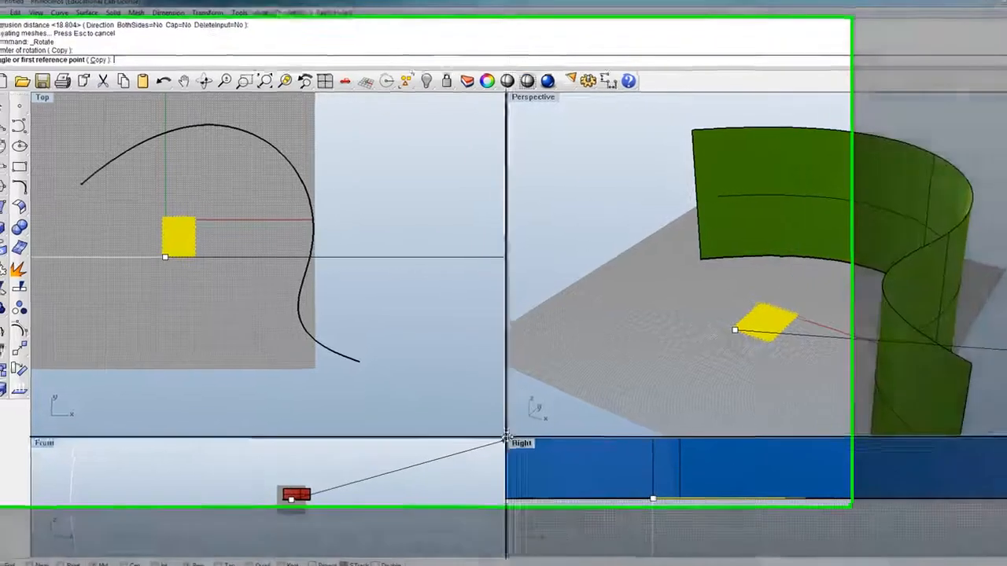
left_click_drag(506, 437, 672, 260)
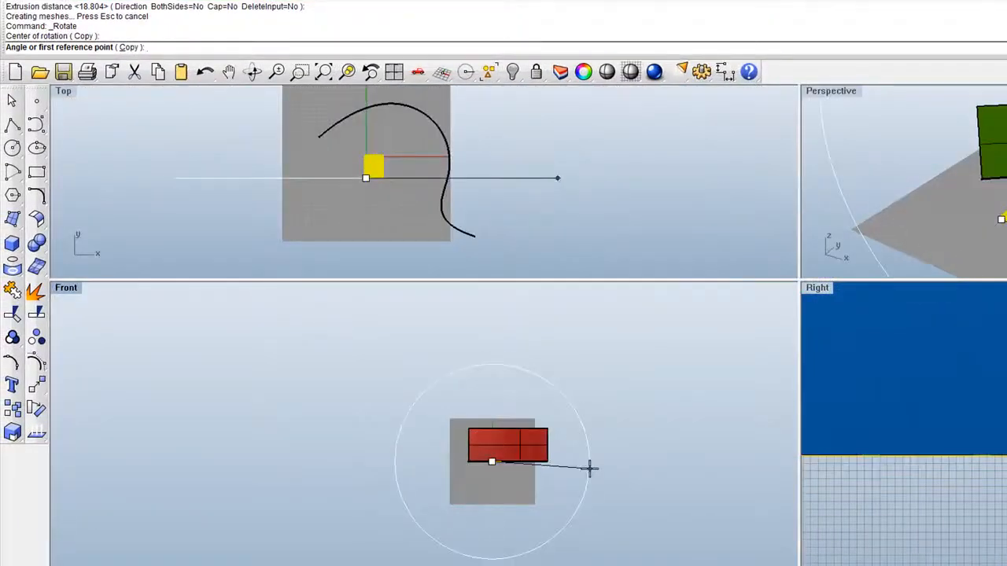
left_click(591, 468)
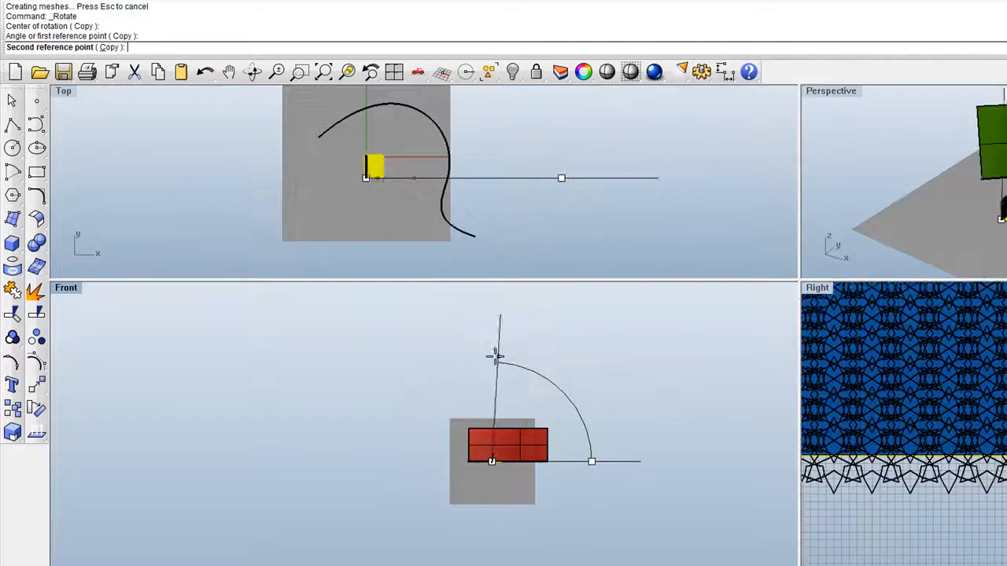
type("90")
key("Return")
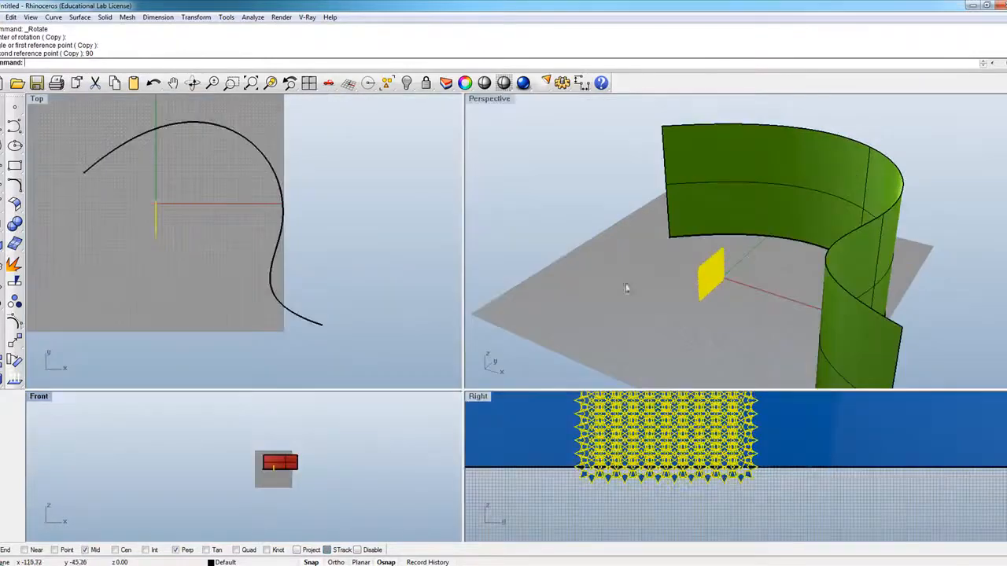
Step: Rotate the upright star panel clockwise in plan about its lower end to a shallow diagonal facing the arch of the wall
left_click(614, 309)
left_click(715, 285)
scroll(844, 316, "down", 3)
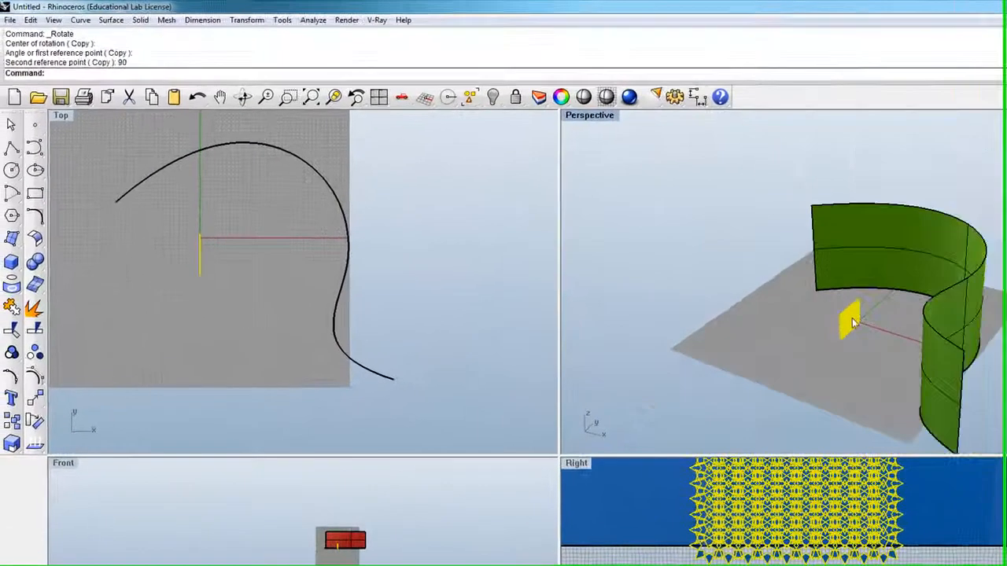
scroll(852, 324, "up", 6)
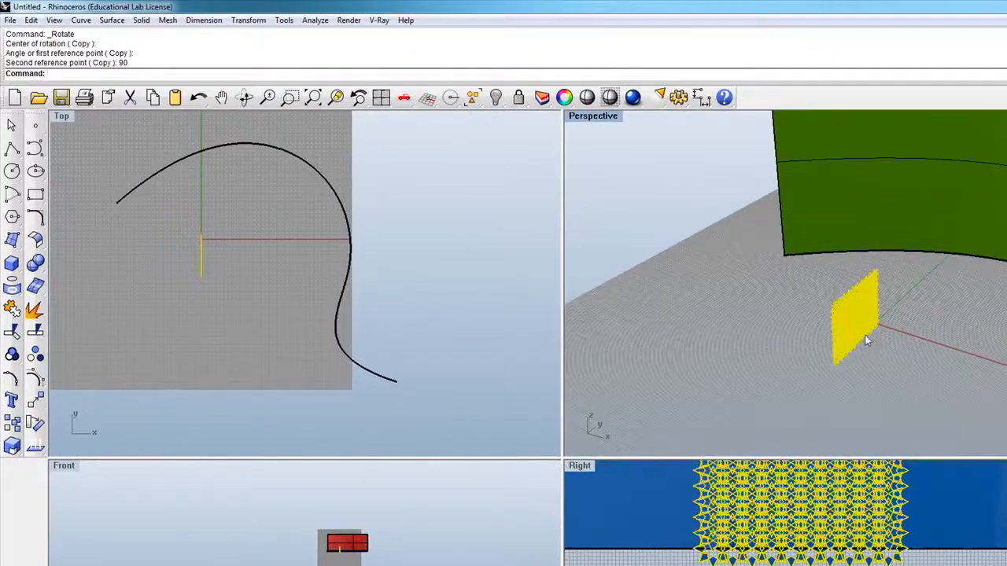
scroll(866, 340, "down", 3)
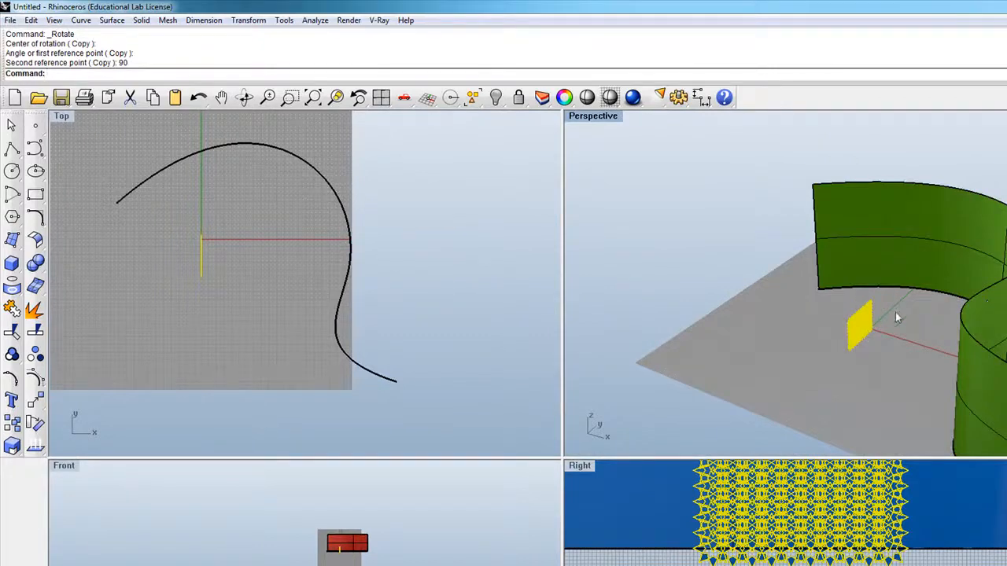
scroll(865, 319, "down", 3)
scroll(870, 328, "down", 1)
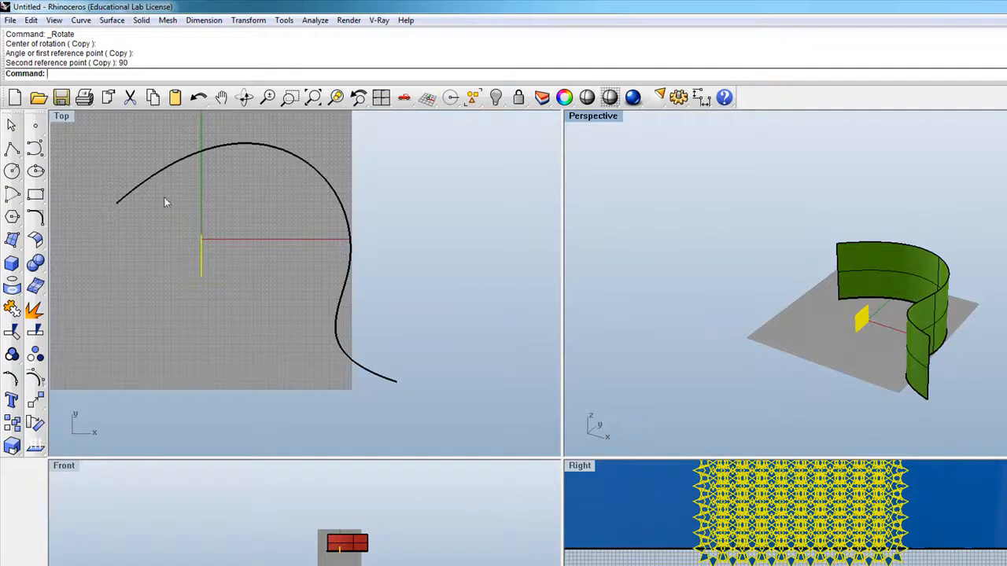
left_click(35, 423)
left_click(200, 276)
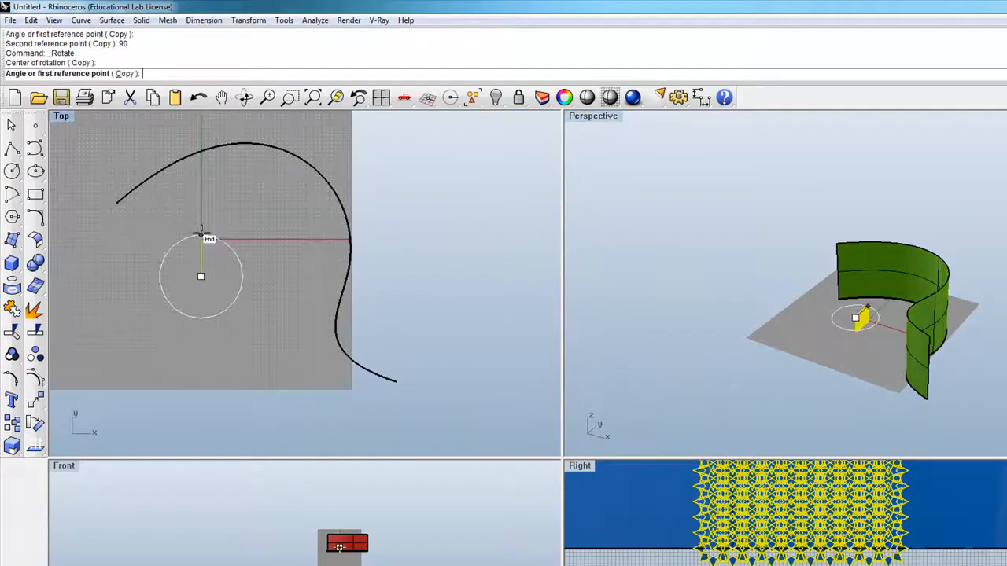
left_click(200, 241)
left_click(264, 269)
Step: Move the rotated star panel in plan toward the curve's starting end, beside the origin, and clear the selection
left_click(228, 286)
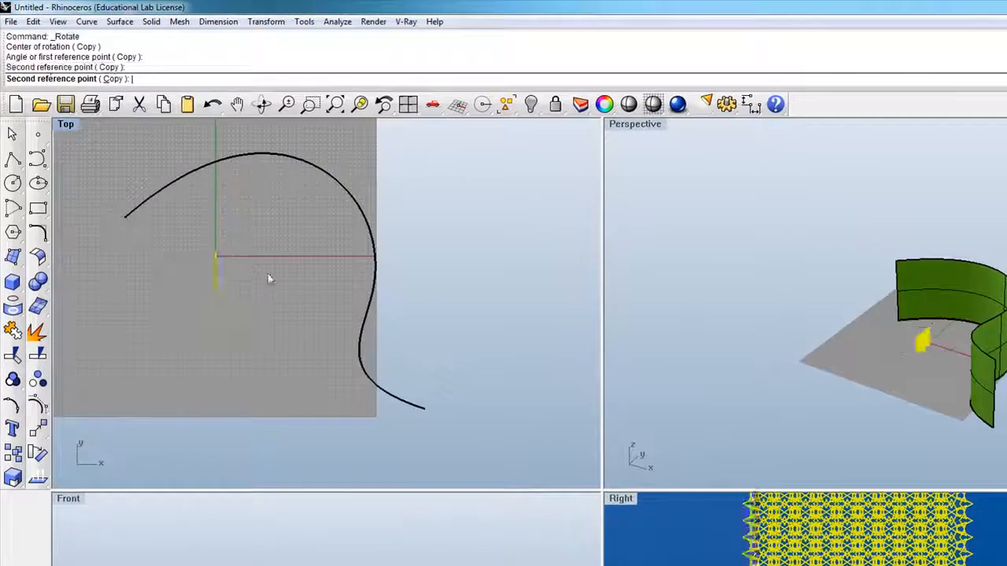
left_click_drag(232, 292, 197, 261)
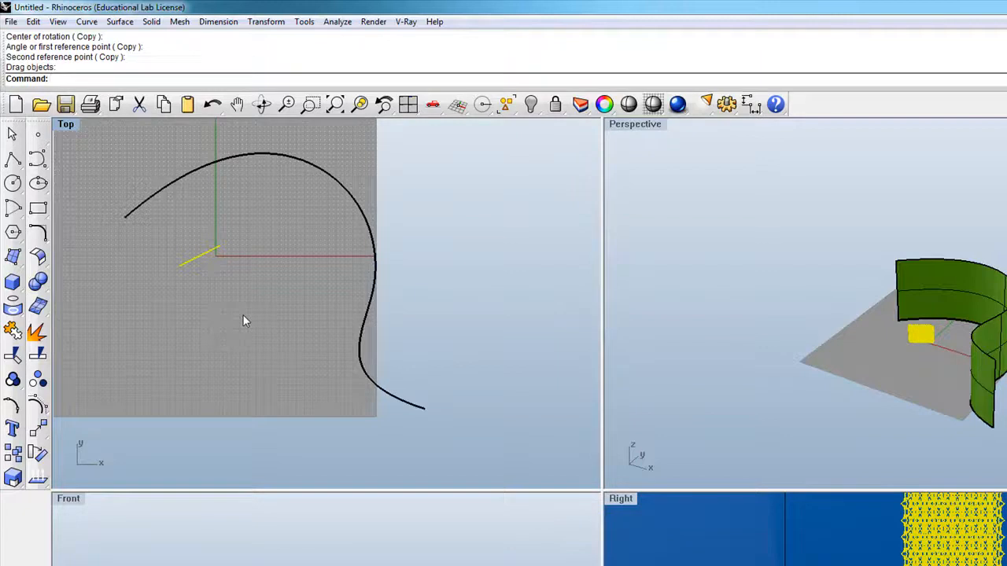
left_click_drag(603, 489, 607, 343)
scroll(689, 438, "down", 20)
scroll(938, 246, "up", 12)
scroll(760, 479, "up", 4)
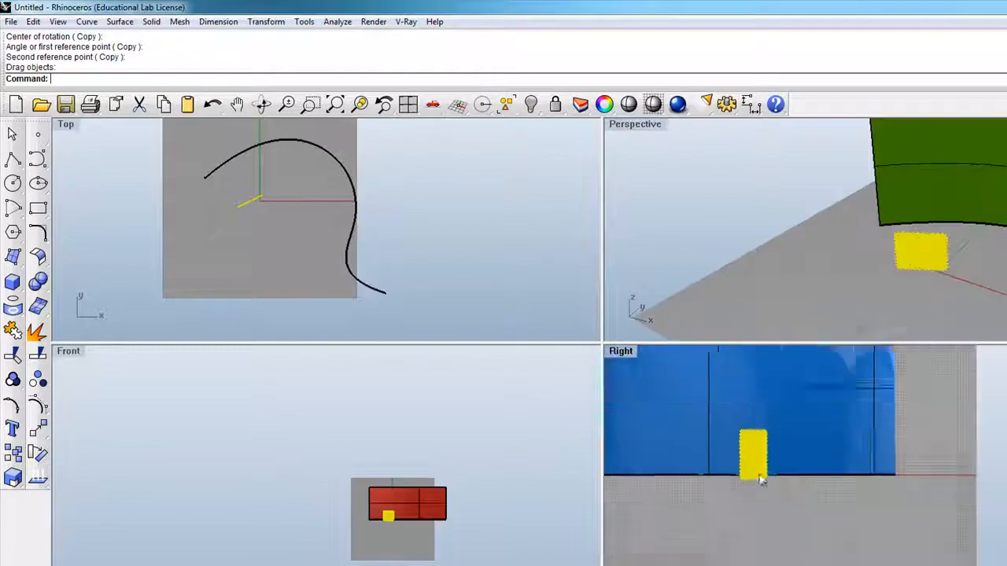
scroll(762, 479, "down", 4)
left_click(431, 260)
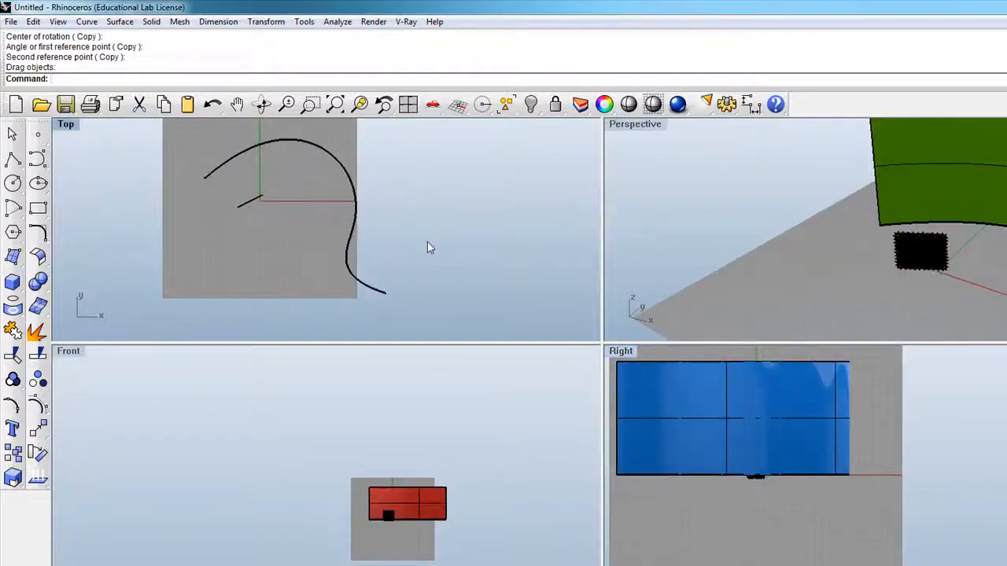
left_click(39, 430)
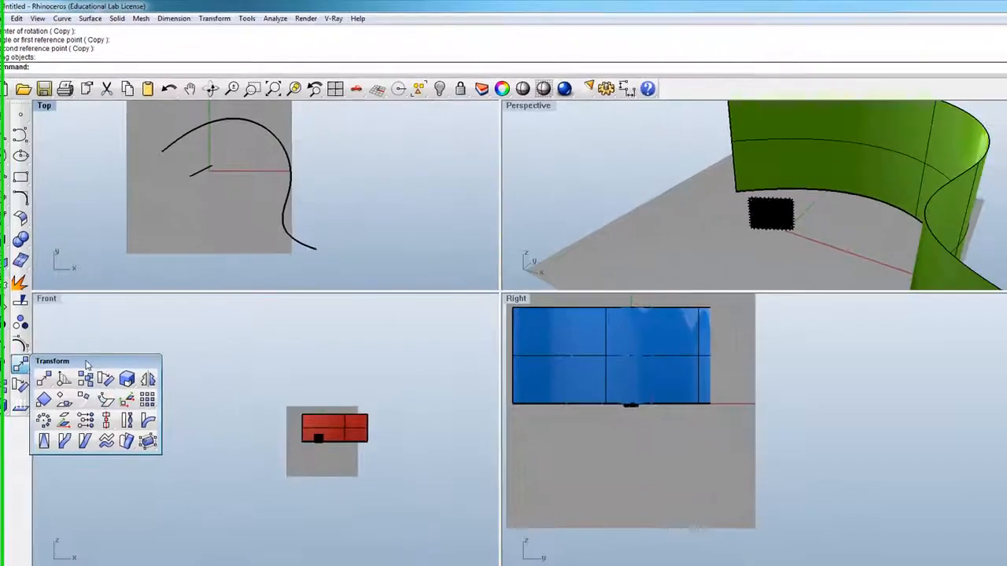
left_click_drag(113, 426, 164, 390)
left_click(219, 486)
left_click(310, 450)
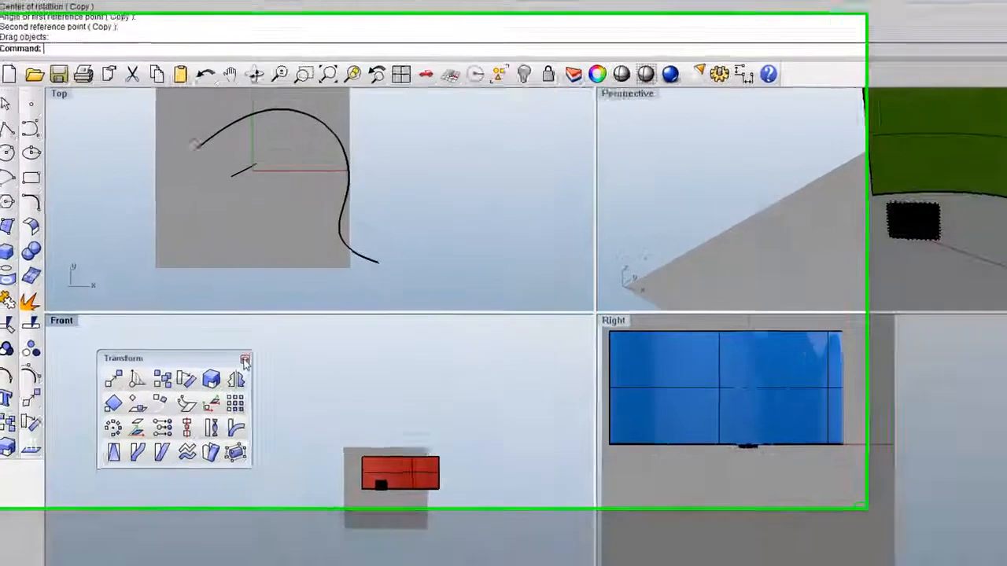
left_click(185, 310)
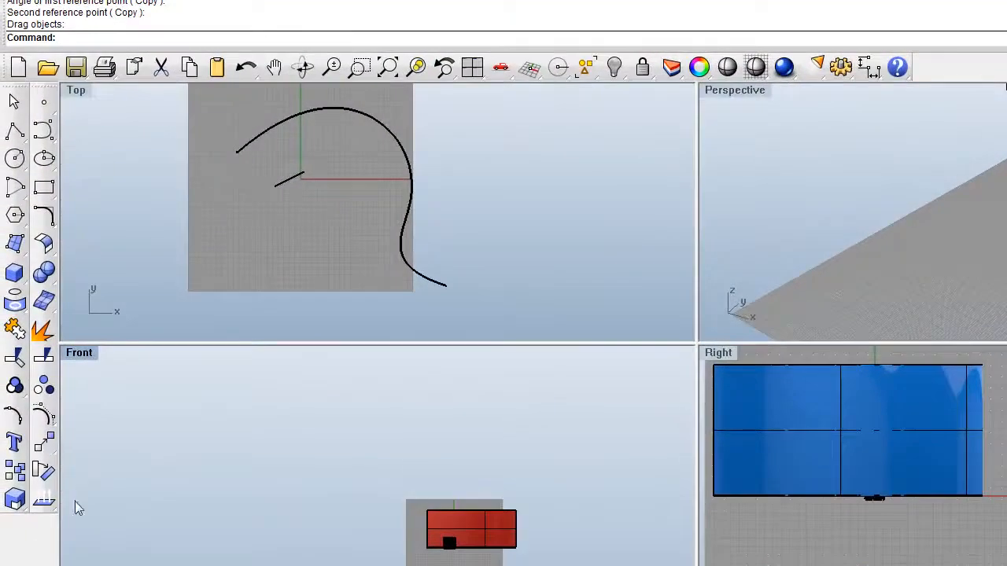
left_click(44, 443)
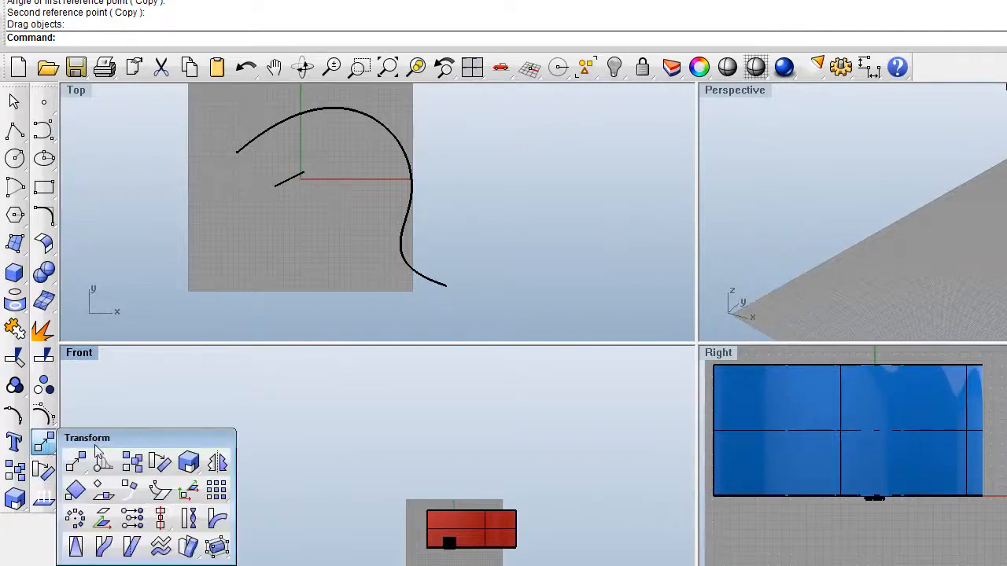
left_click_drag(98, 438, 192, 376)
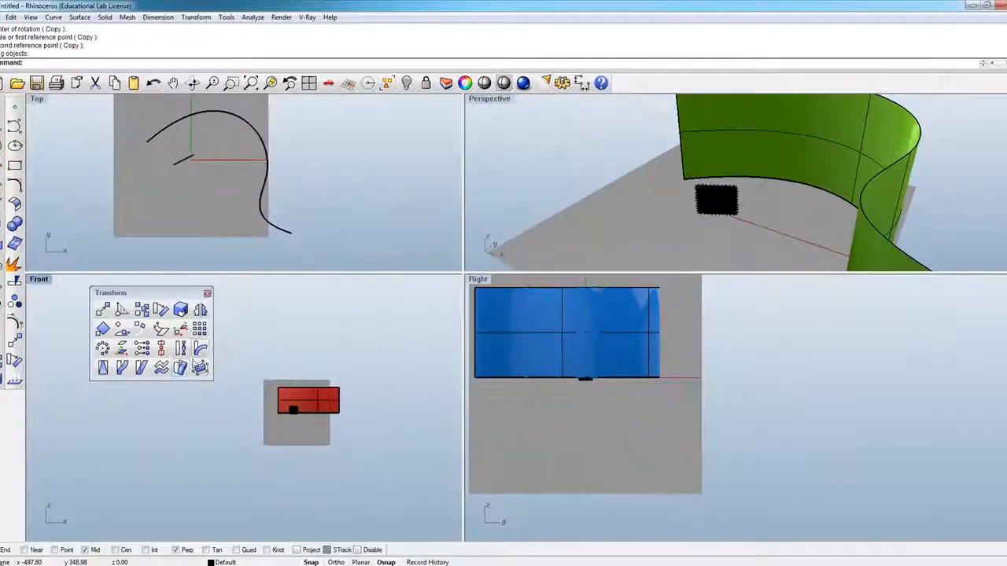
left_click(182, 370)
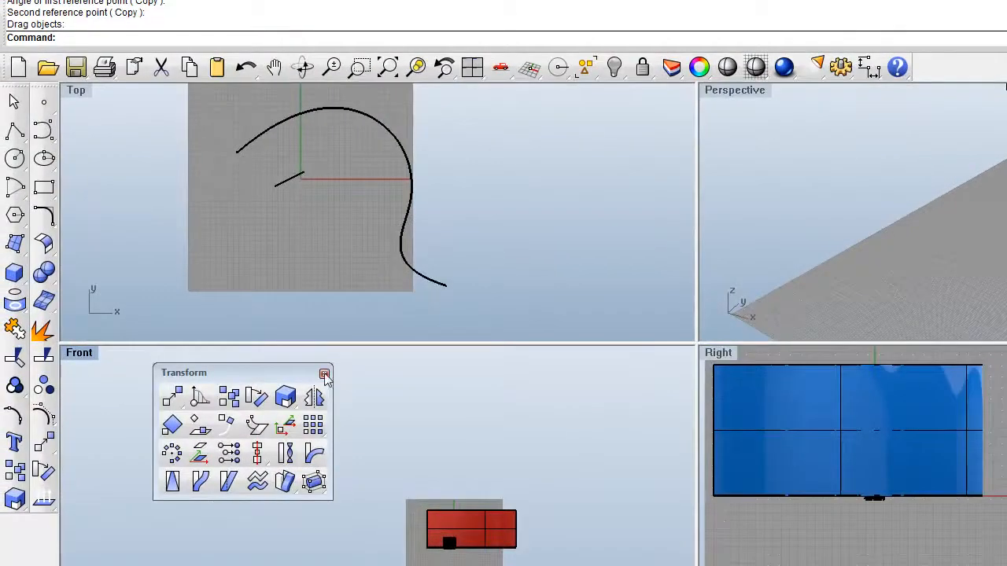
left_click(324, 374)
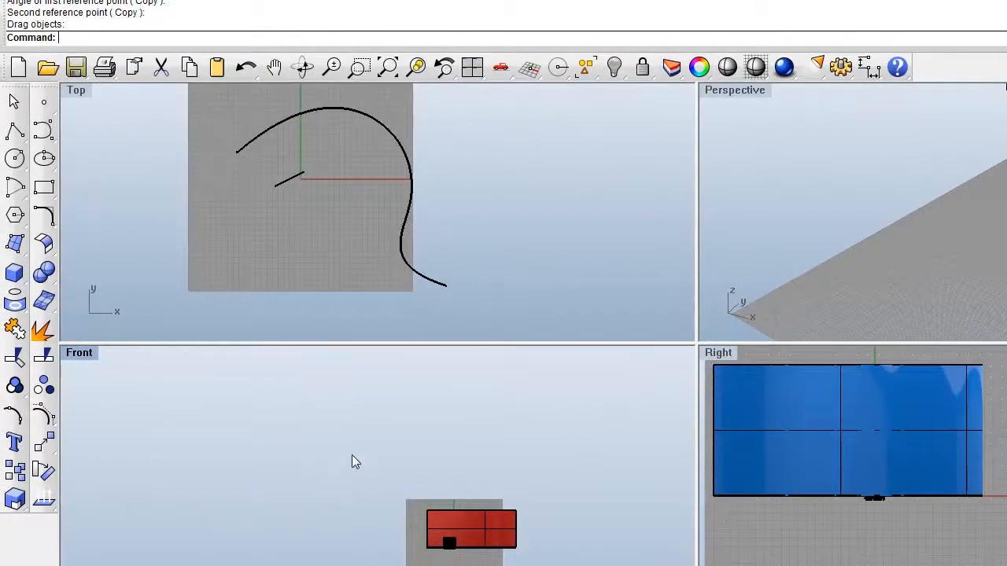
left_click(43, 442)
left_click_drag(109, 438, 235, 379)
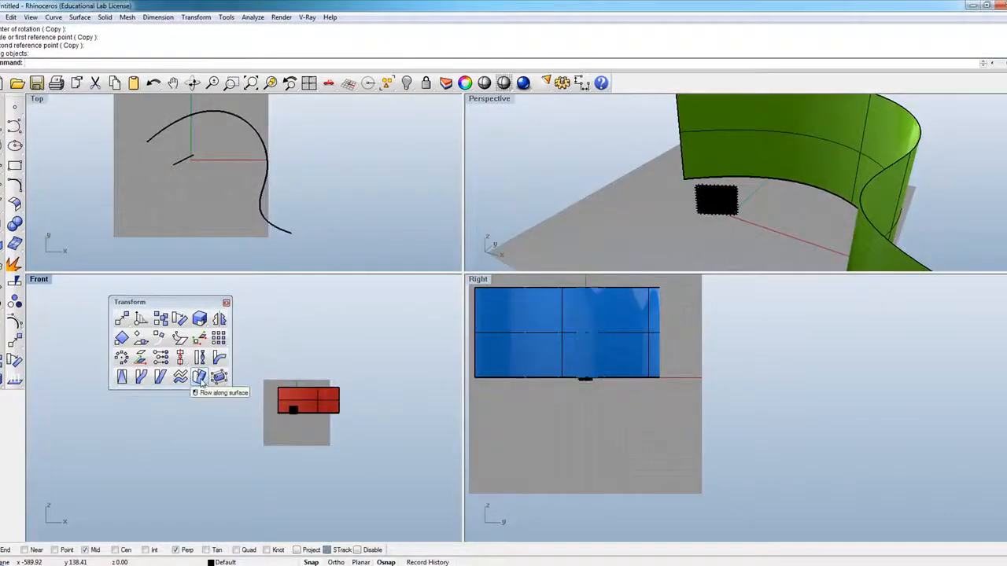
left_click(226, 303)
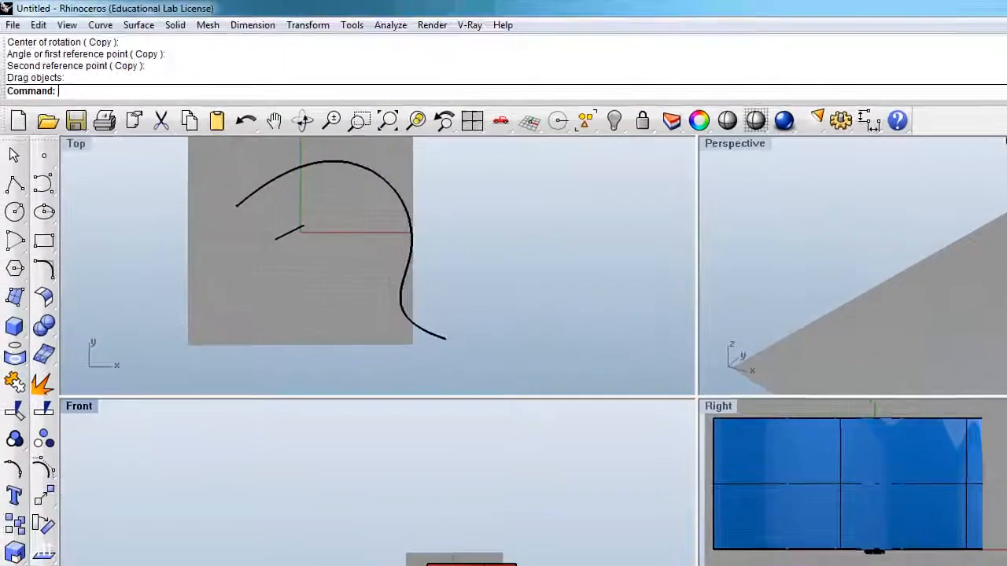
type("Flow")
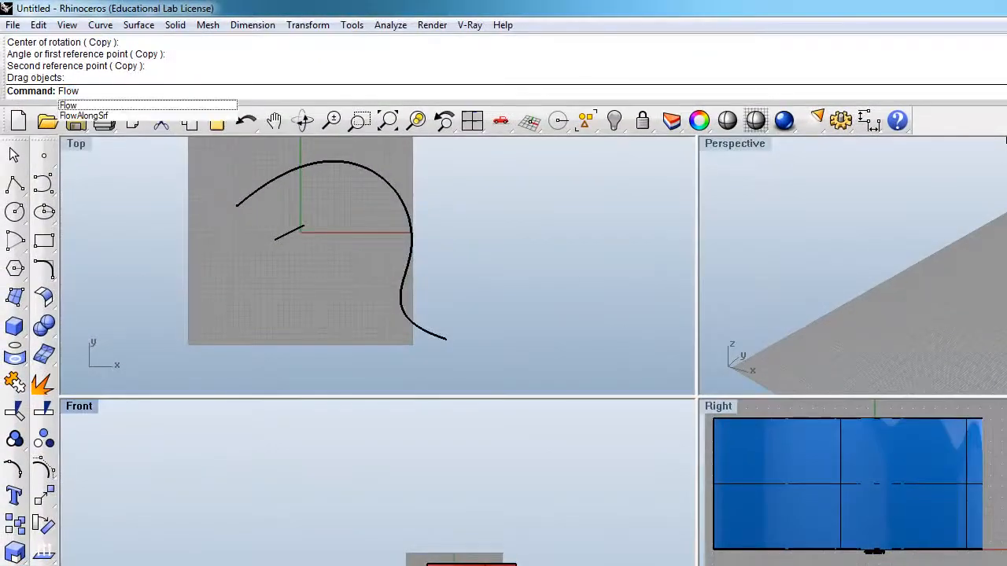
left_click(81, 116)
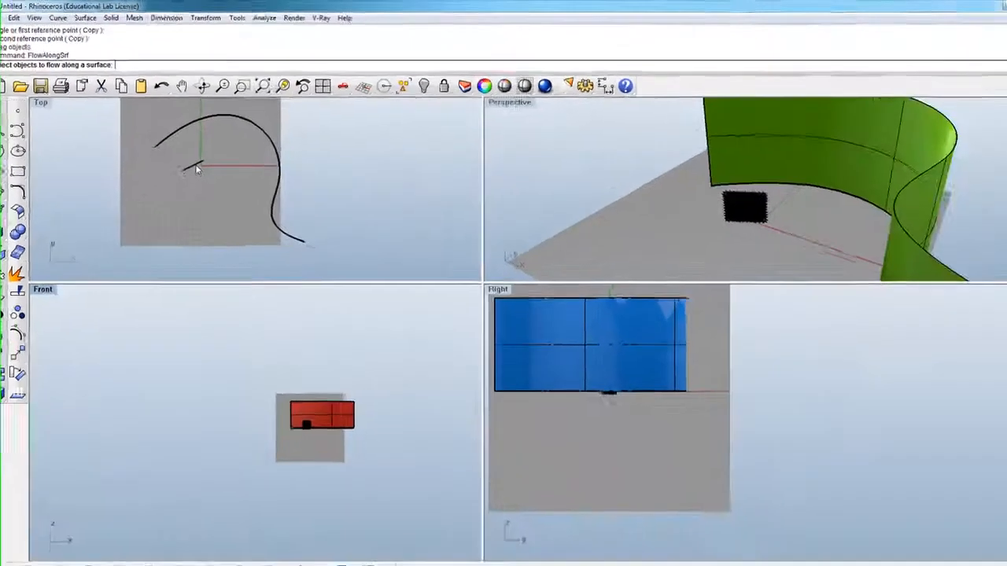
left_click(195, 168)
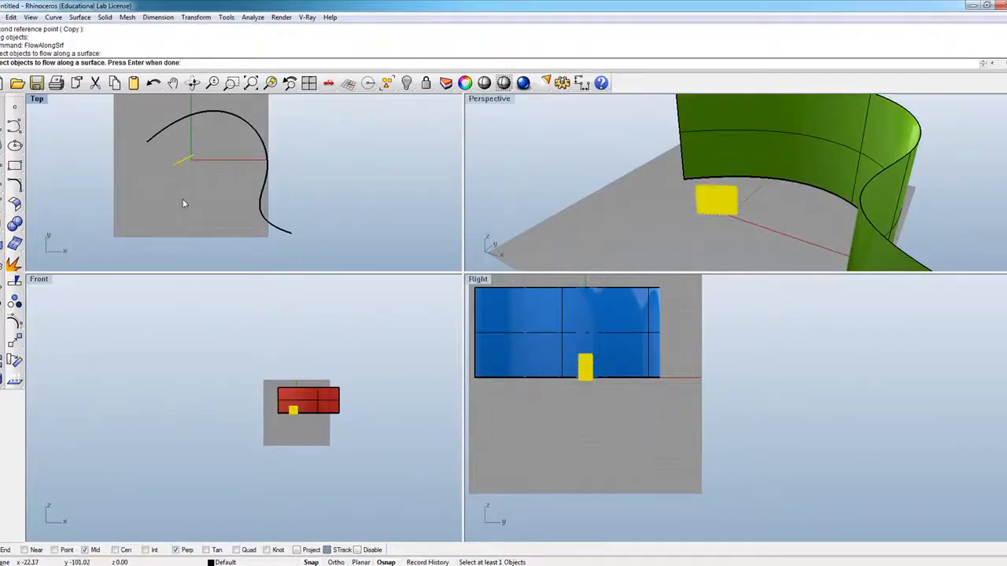
key("Return")
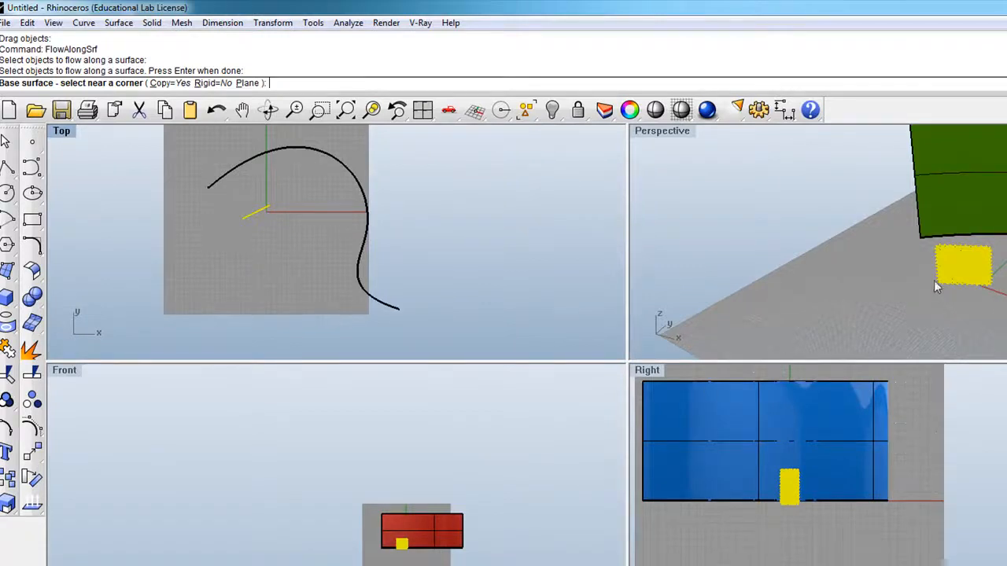
scroll(905, 163, "up", 3)
scroll(883, 206, "up", 3)
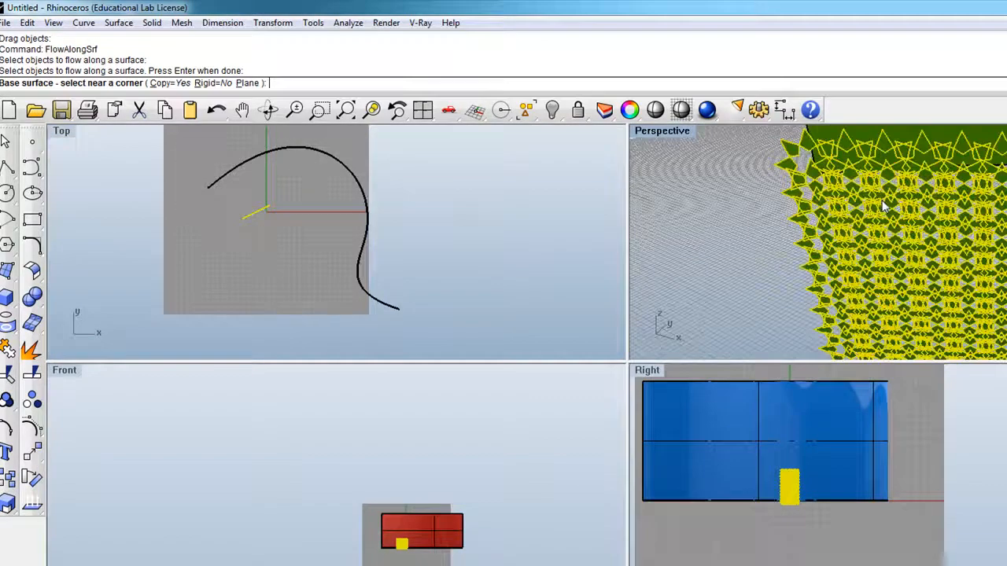
scroll(882, 206, "down", 1)
scroll(896, 258, "down", 3)
scroll(896, 263, "down", 2)
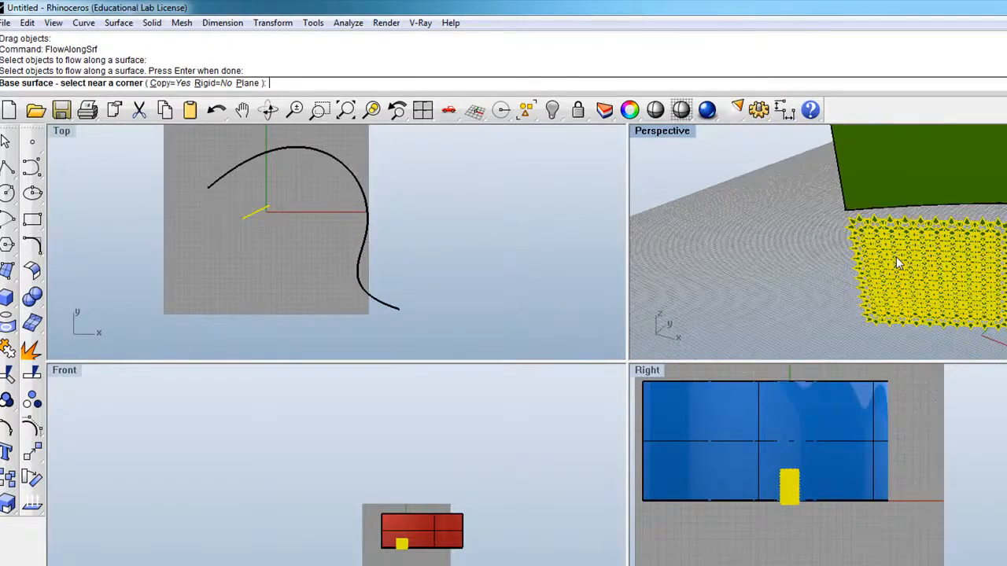
key("Escape")
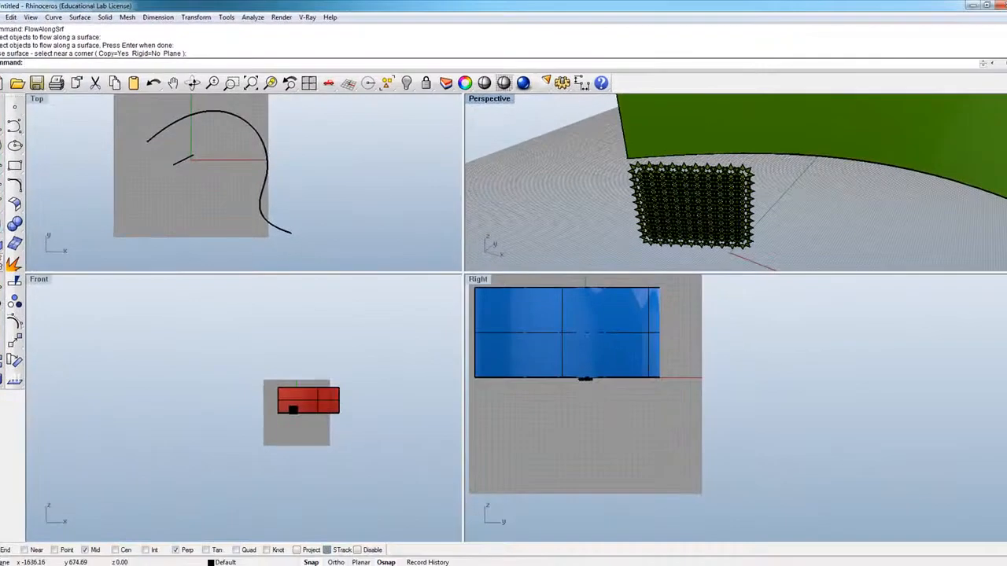
Step: Try to draw a corner-to-corner rectangular plane surface starting from the upper corner of the upright star panel
left_click(1, 206)
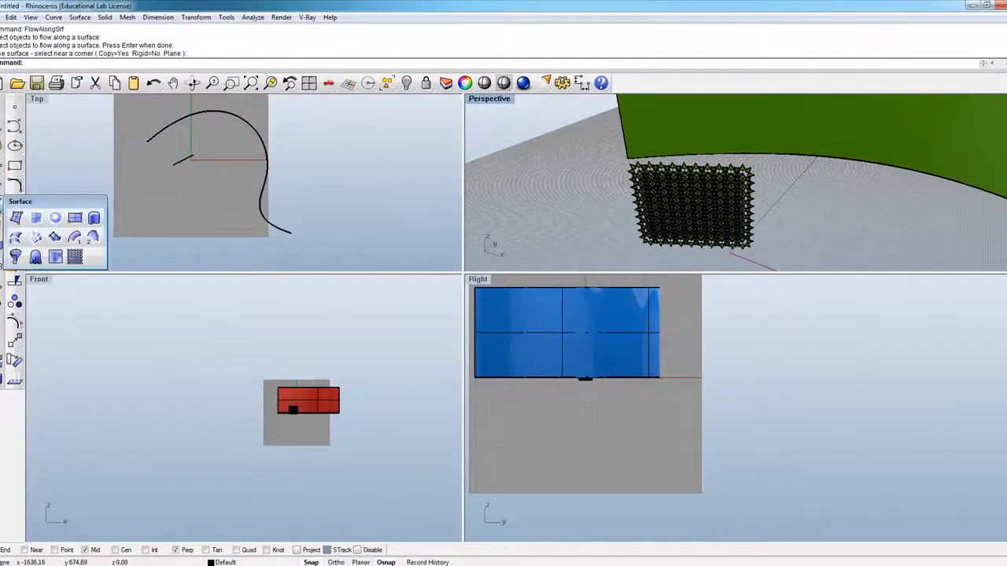
left_click(75, 219)
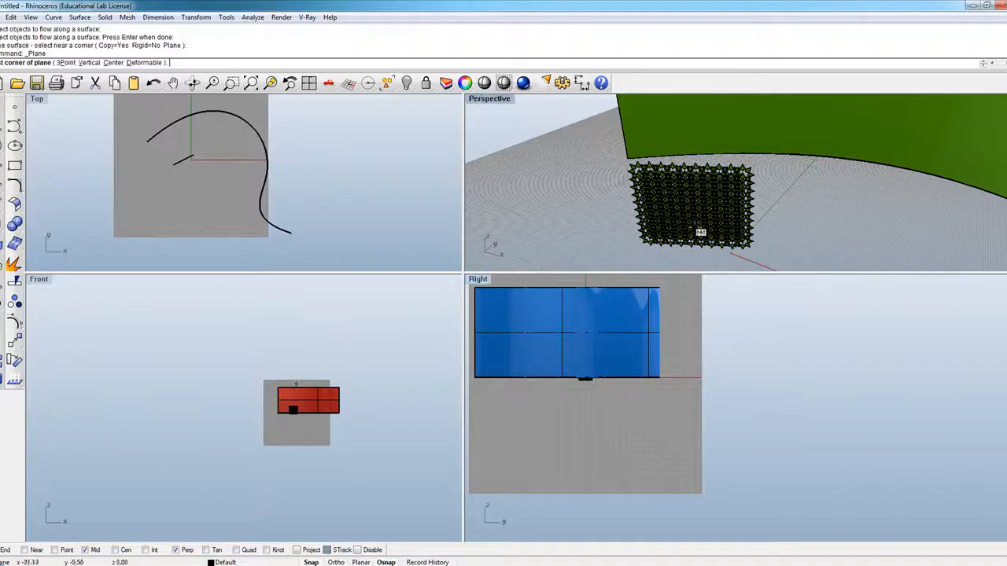
left_click(628, 166)
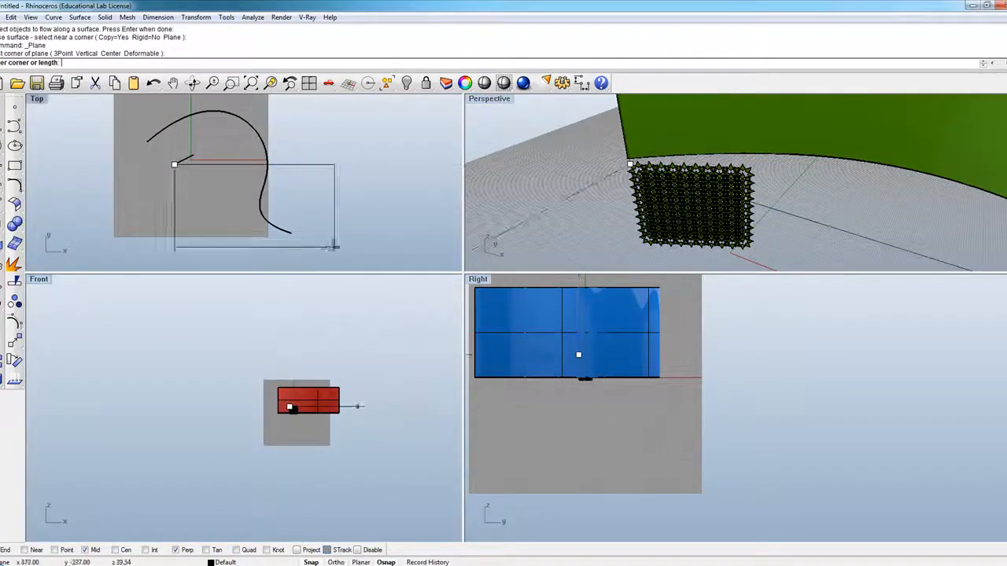
key("Escape")
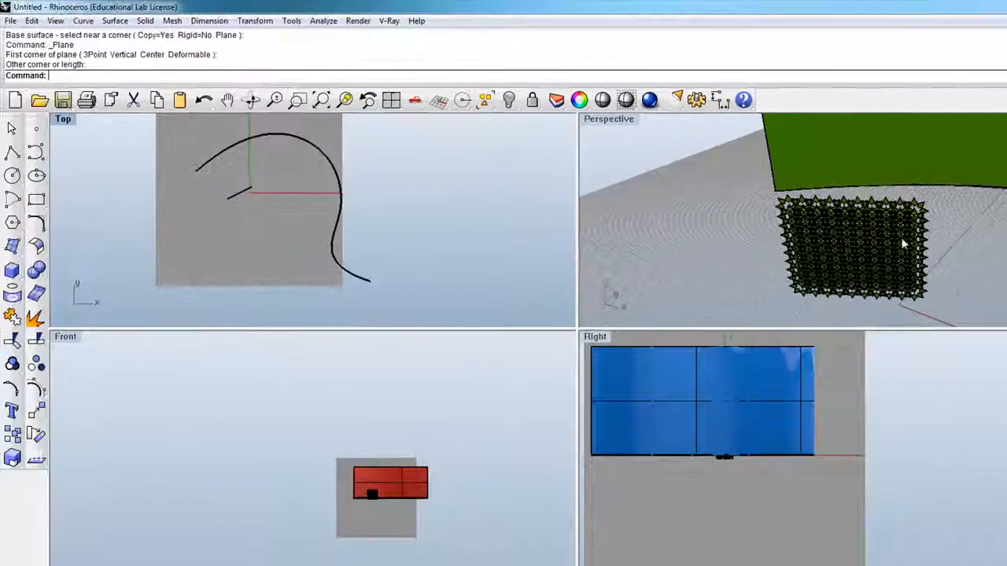
left_click(14, 246)
left_click(63, 263)
left_click(782, 203)
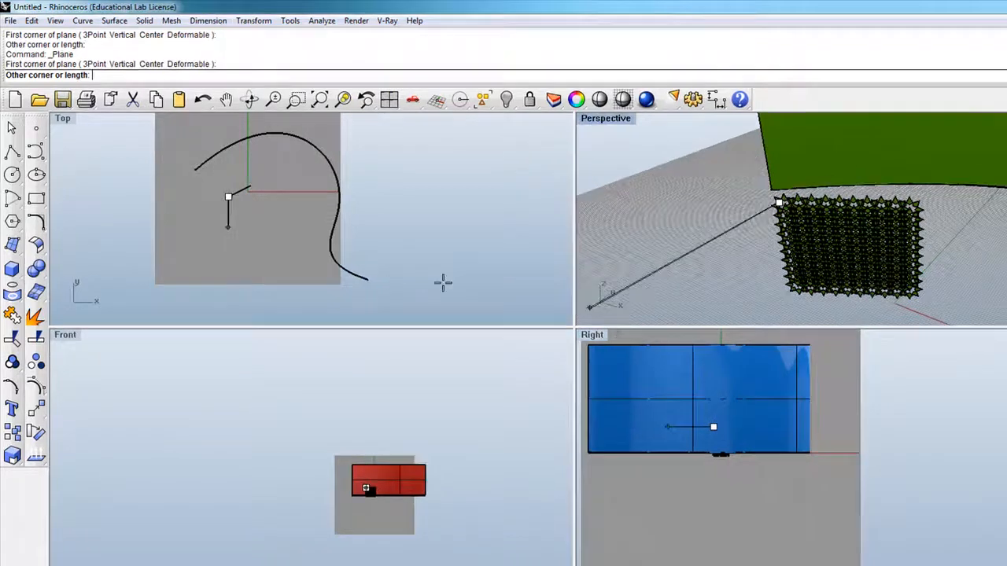
scroll(382, 492, "up", 5)
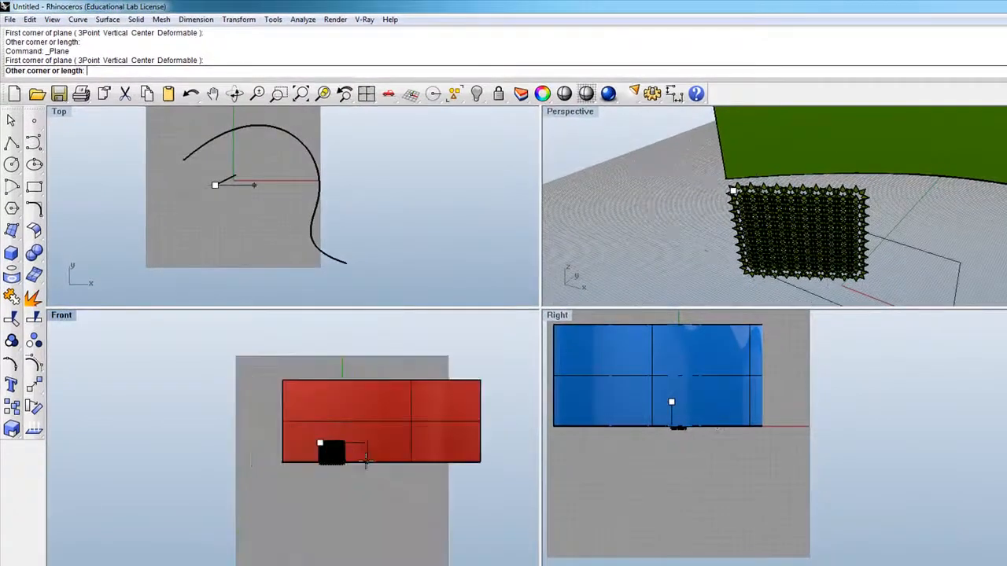
scroll(366, 460, "up", 2)
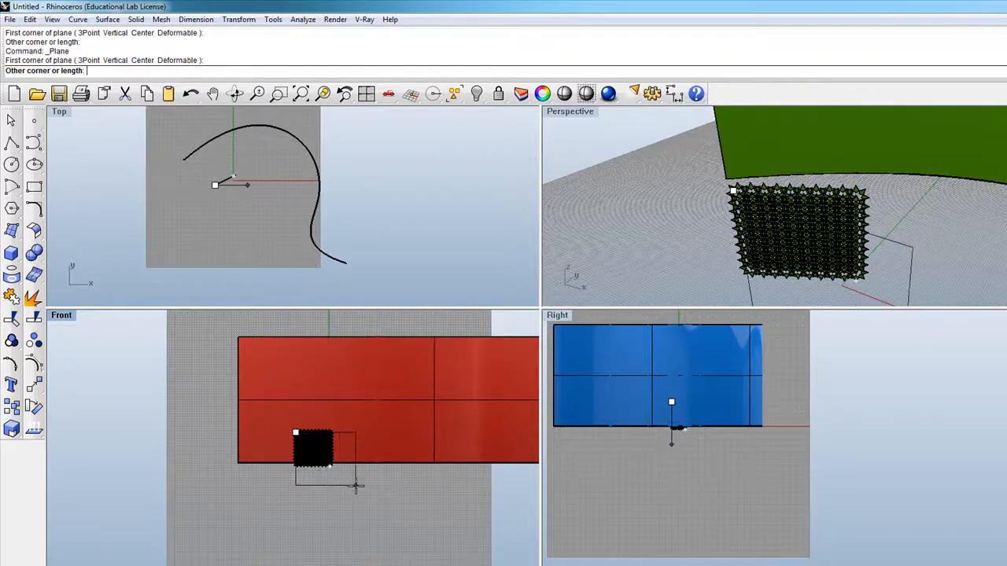
key("Escape")
Step: Maximize the Perspective viewport with the upright star panel and curved wall in view
right_click_drag(644, 232, 856, 278)
scroll(856, 277, "up", 3)
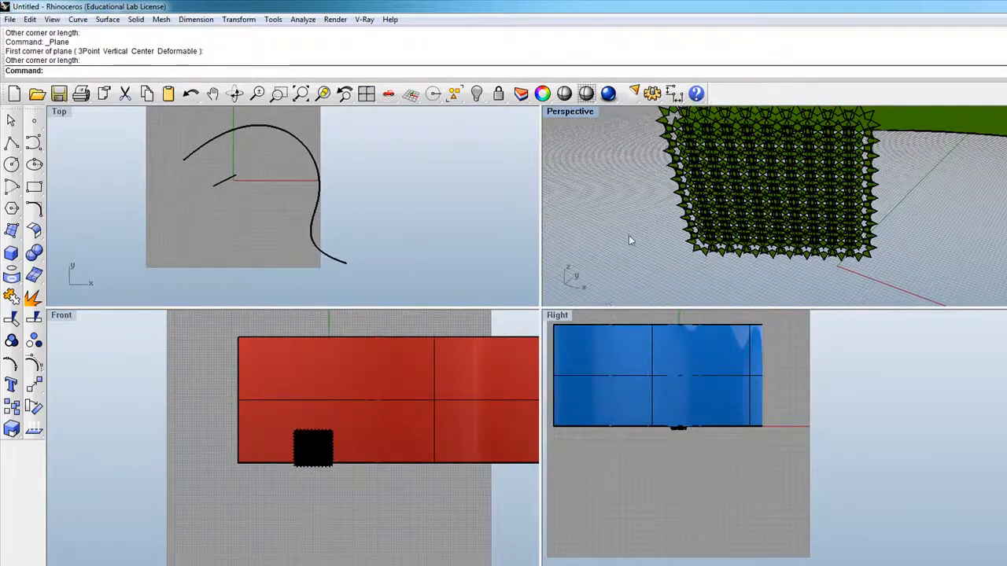
scroll(626, 236, "down", 2)
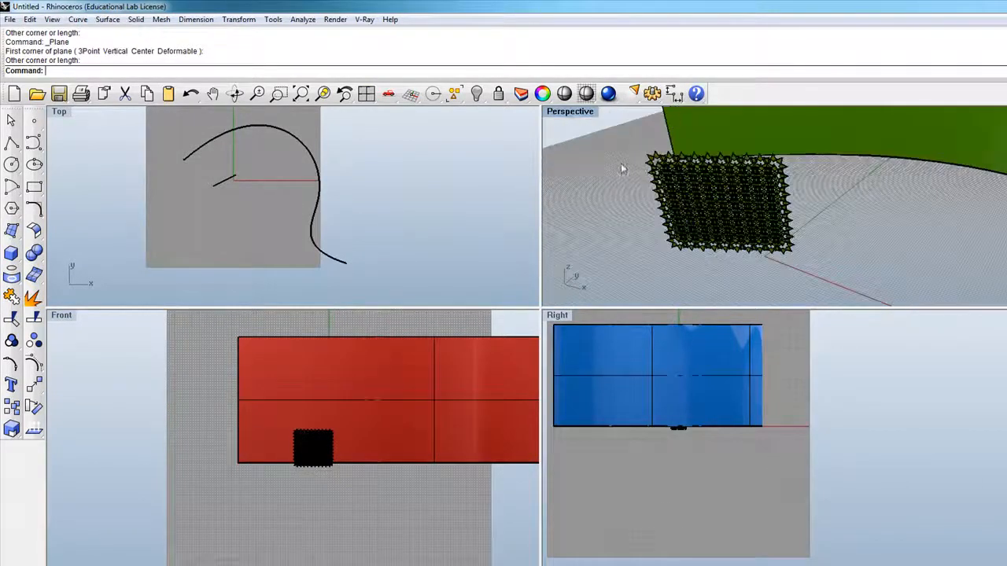
double_click(569, 110)
scroll(444, 368, "down", 4)
right_click_drag(331, 236, 388, 404)
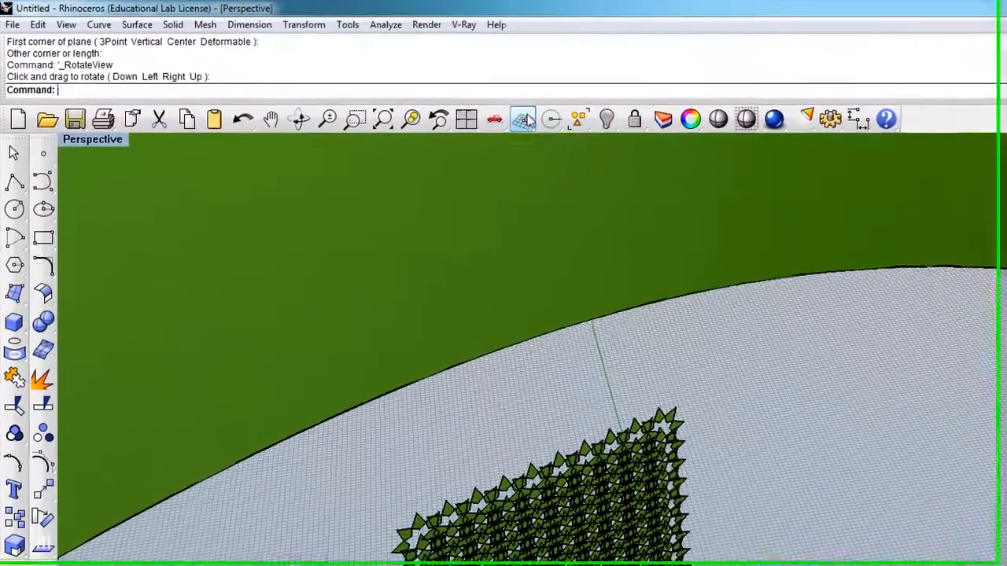
Step: Set a three-point construction plane on the star panel: origin at its upper outer corner, X axis down its edge, orientation toward the opposite lower corner
left_click(414, 94)
left_click_drag(587, 119, 733, 218)
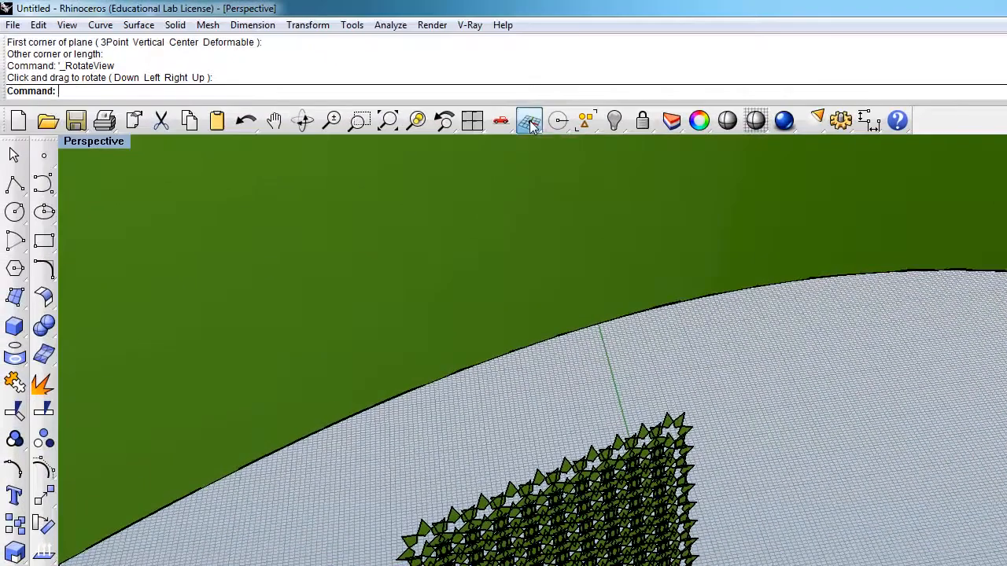
left_click(531, 126)
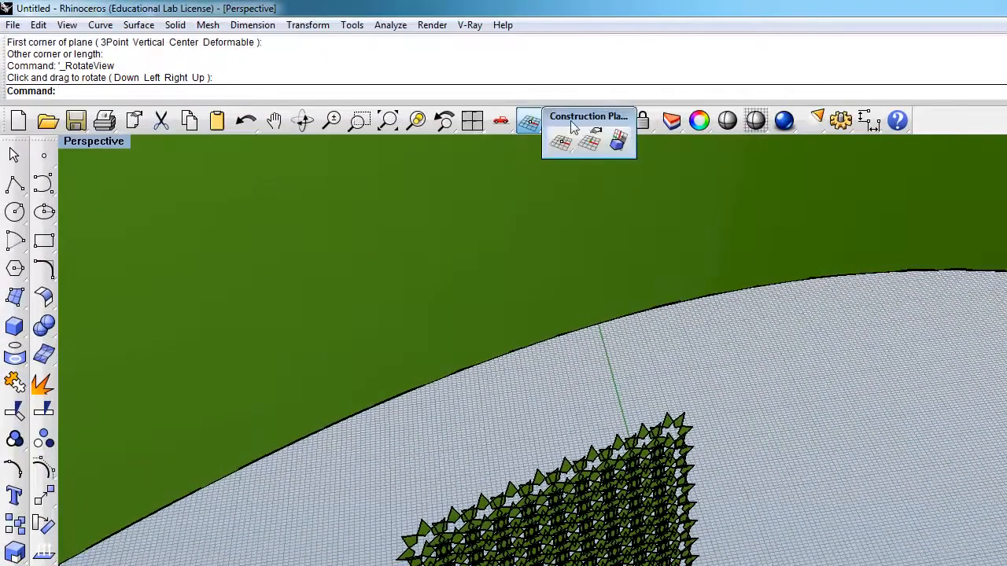
left_click_drag(582, 118, 708, 254)
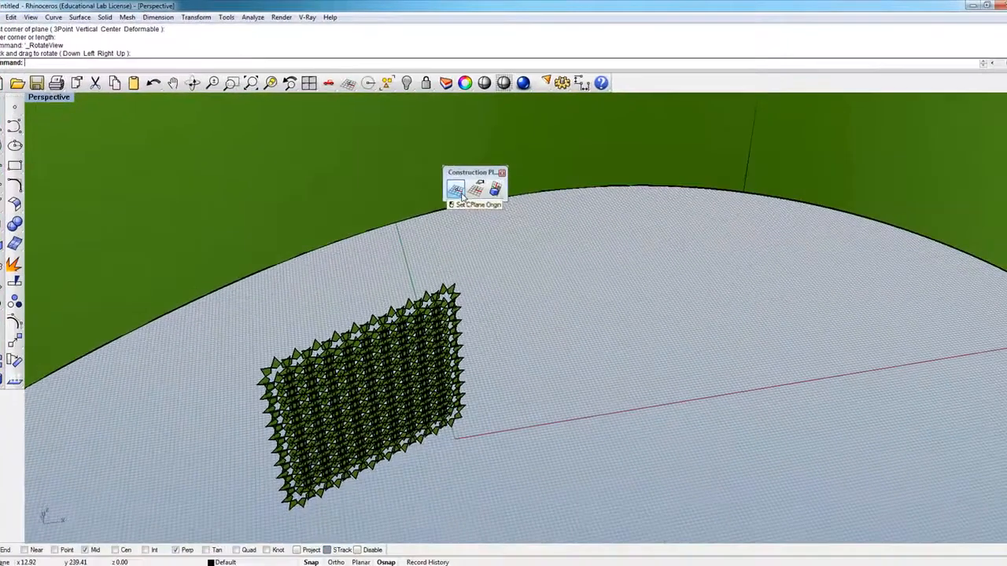
left_click(685, 274)
left_click_drag(508, 187, 599, 155)
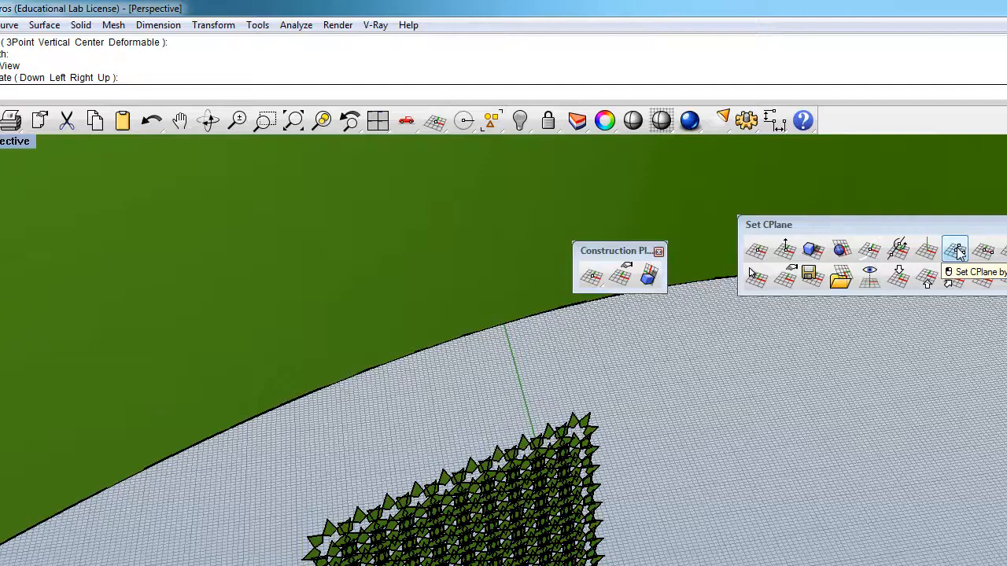
left_click(958, 250)
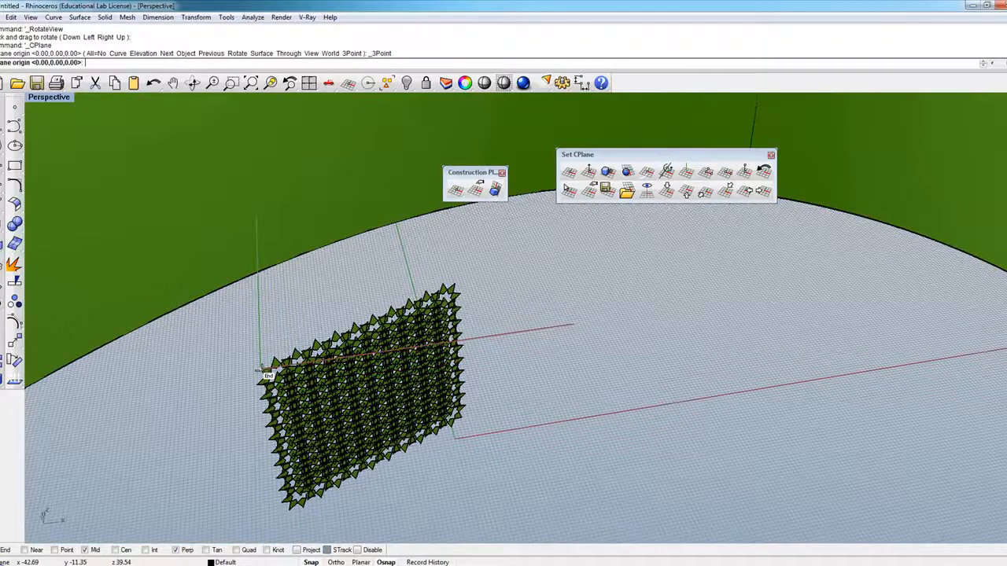
left_click(261, 370)
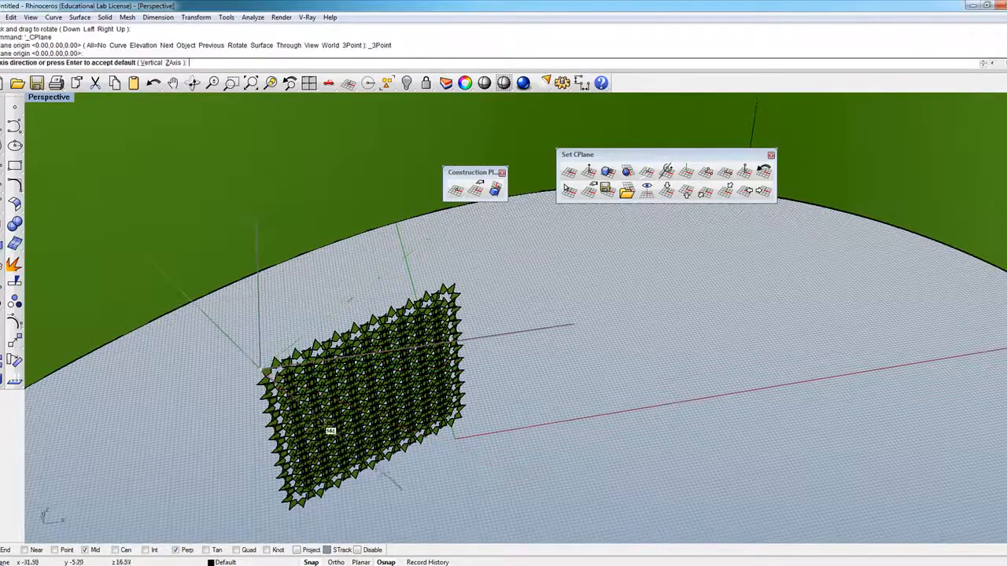
left_click(290, 514)
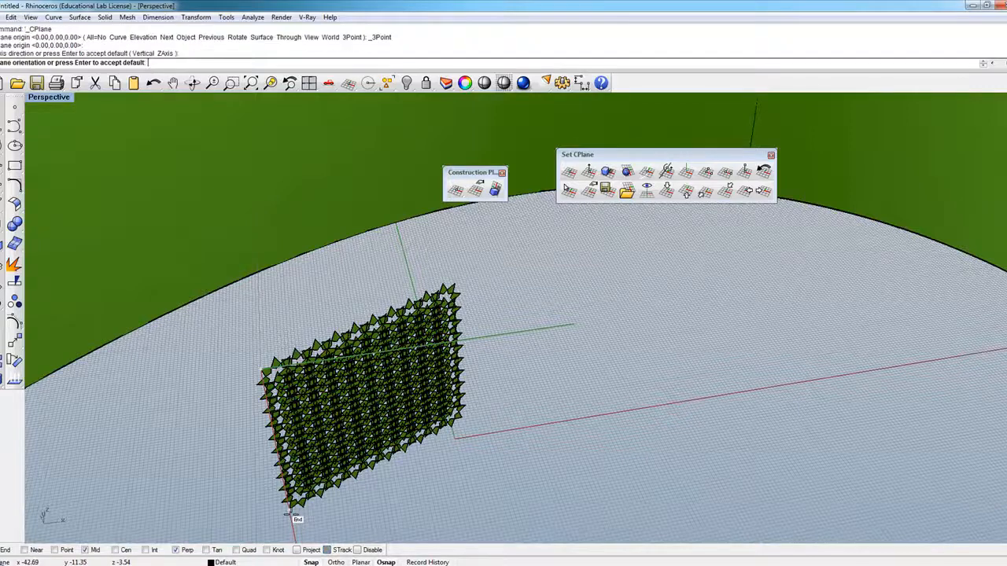
left_click(461, 416)
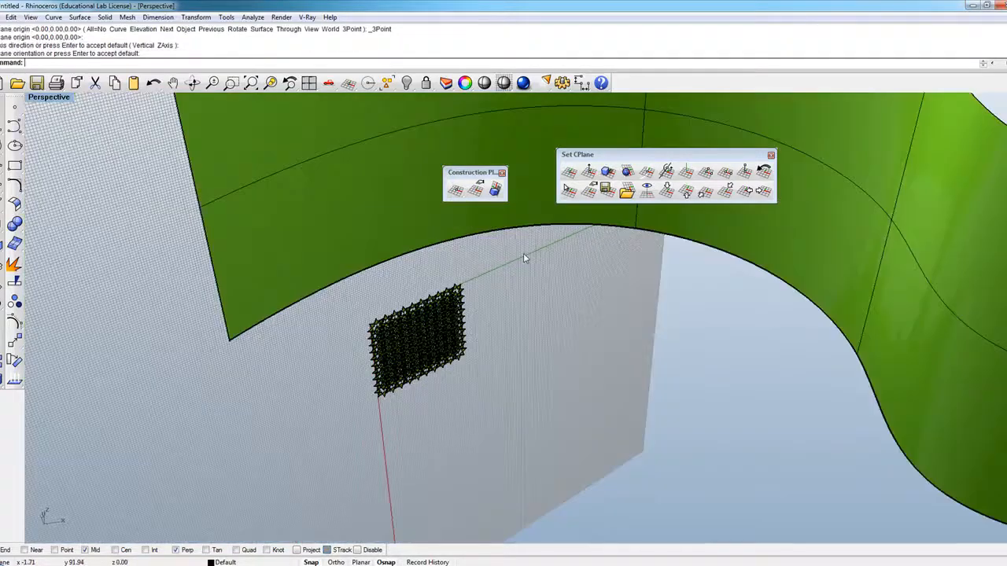
Step: Draw a test circle beside the star panel on the new construction plane and delete it
right_click_drag(524, 259, 468, 374)
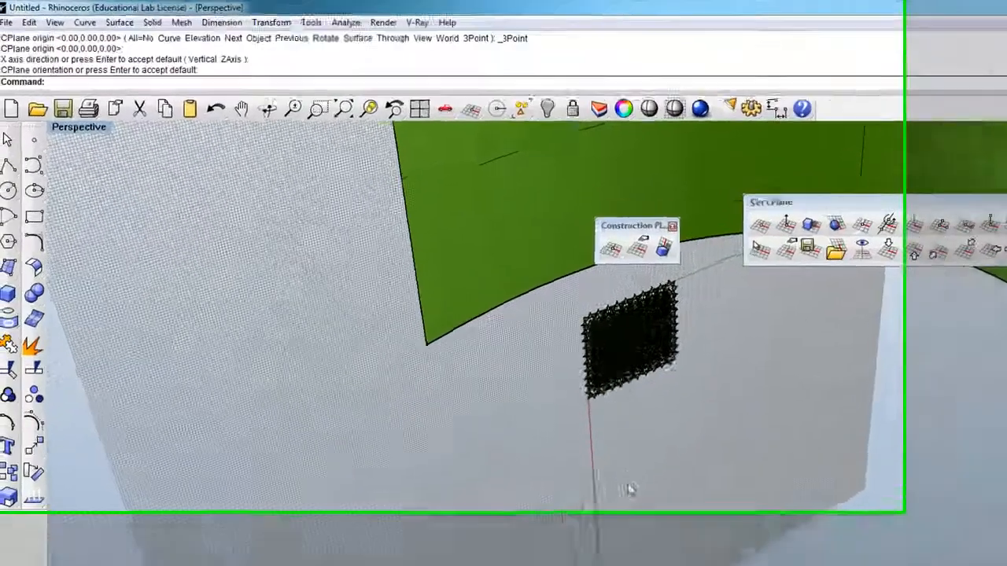
scroll(496, 243, "up", 4)
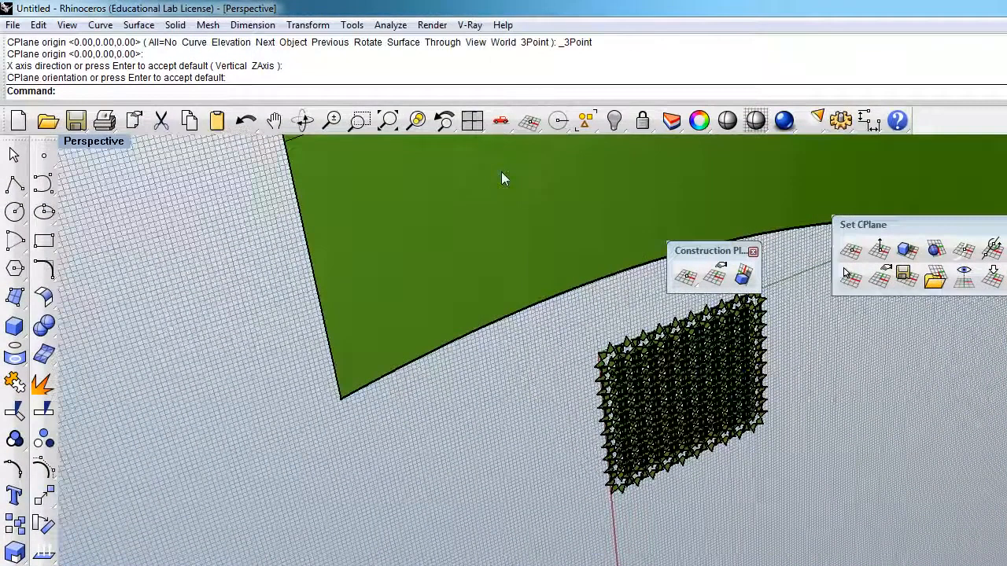
right_click_drag(500, 175, 531, 403)
left_click_drag(530, 402, 88, 239)
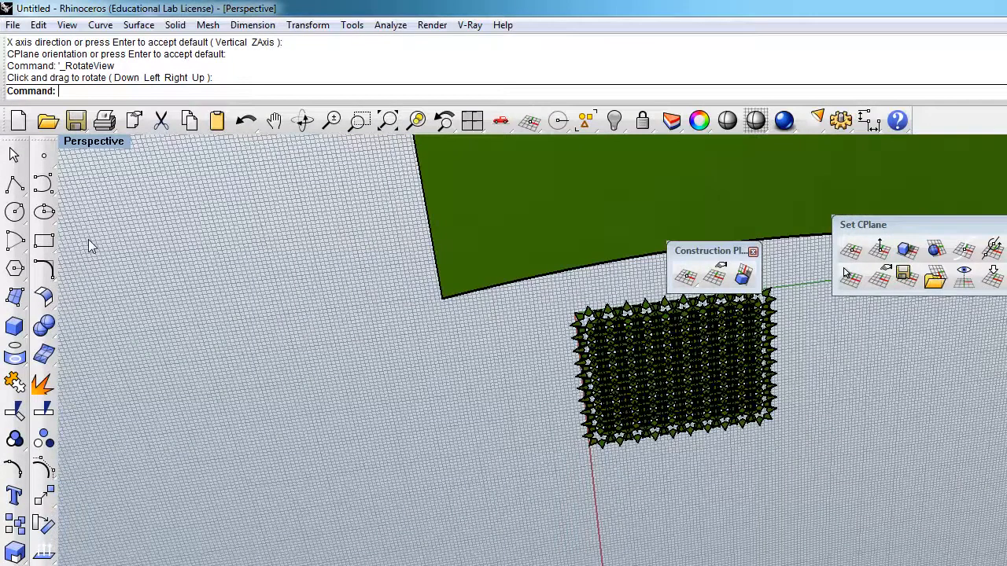
left_click(14, 211)
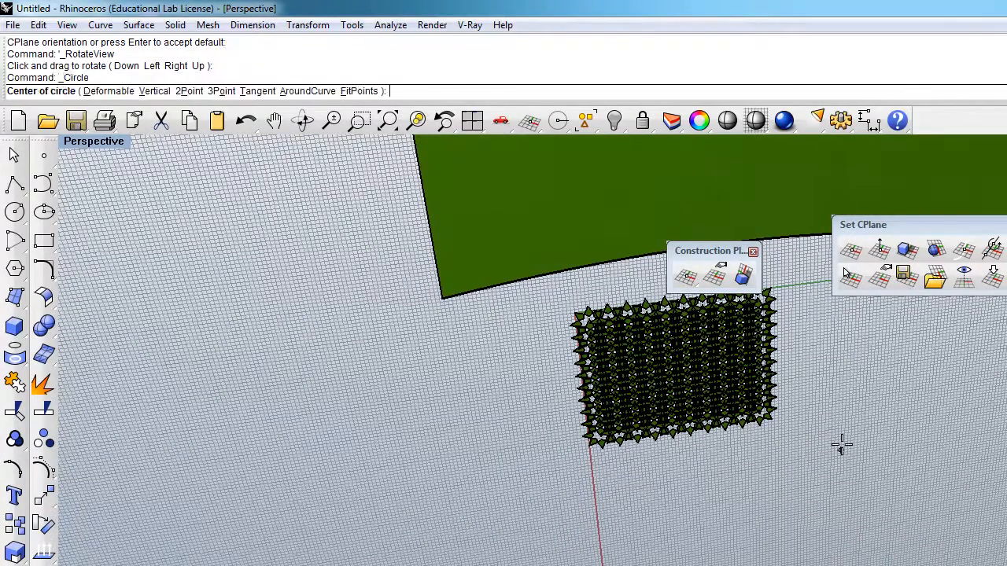
left_click(840, 395)
key("Return")
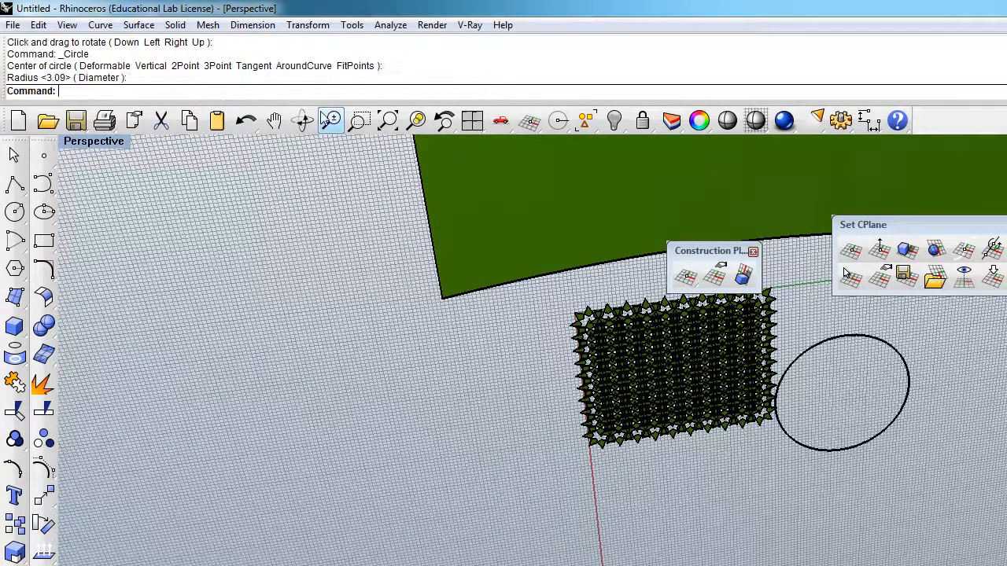
left_click(330, 120)
left_click_drag(407, 318, 706, 388)
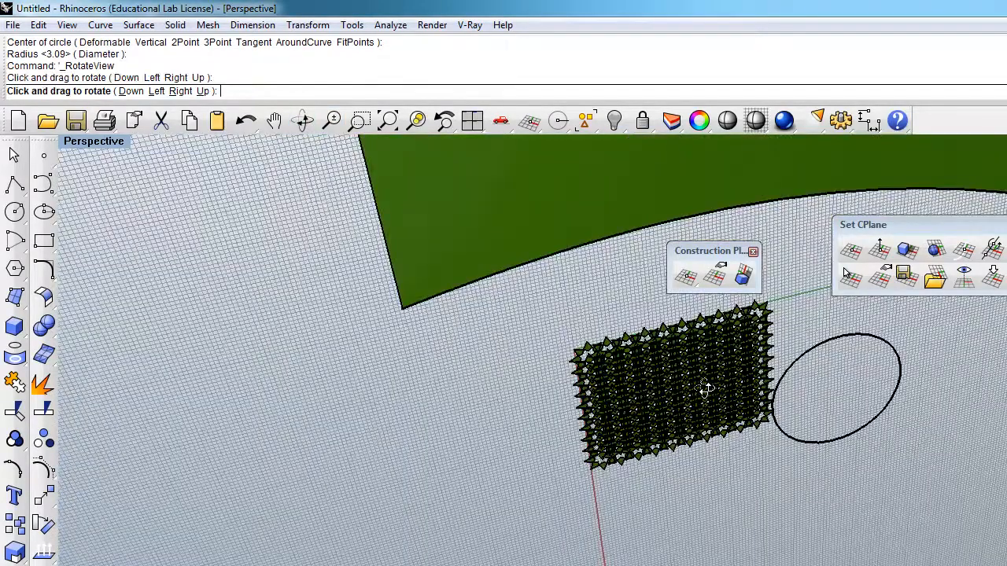
key("Escape")
left_click(796, 380)
key("Delete")
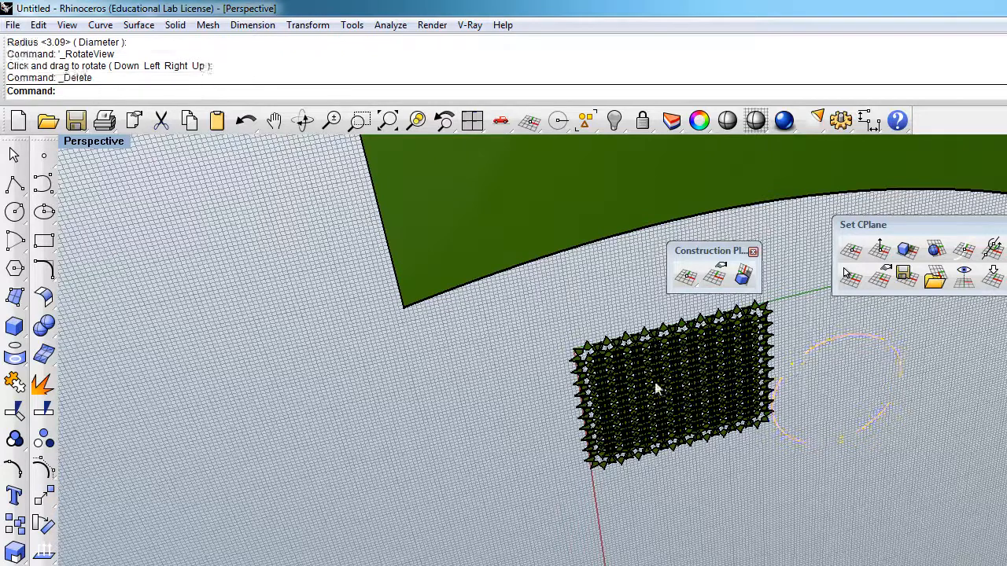
Step: Draw a corner-to-corner rectangular plane surface matching the star panel, from its upper outer corner to the opposite lower corner
scroll(663, 375, "up", 1)
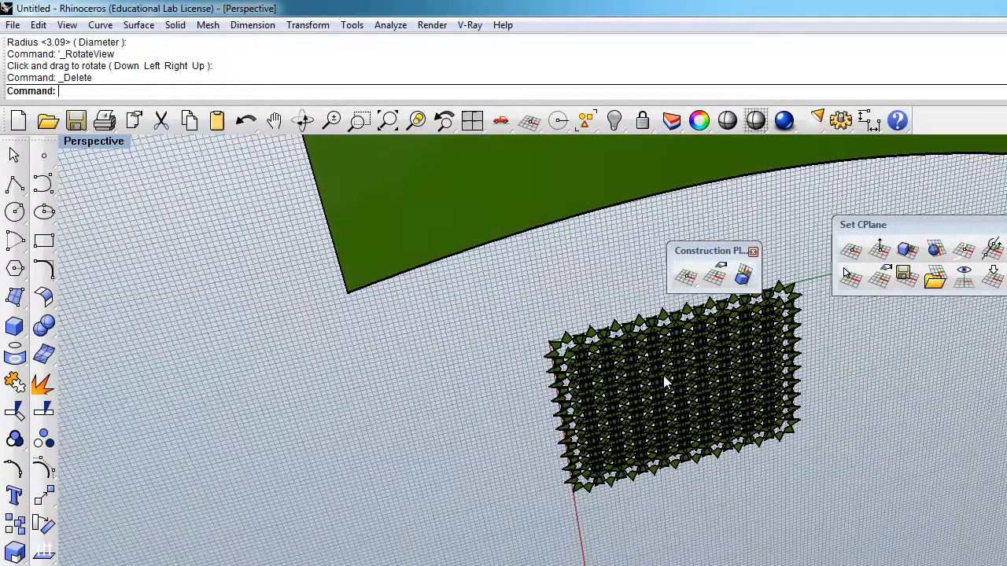
left_click_drag(730, 252, 745, 231)
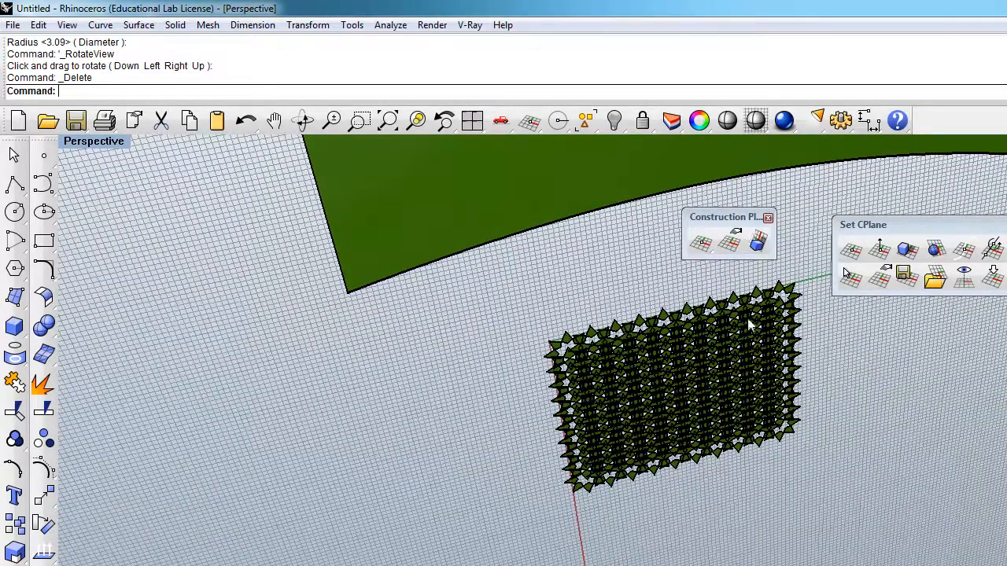
scroll(664, 370, "up", 1)
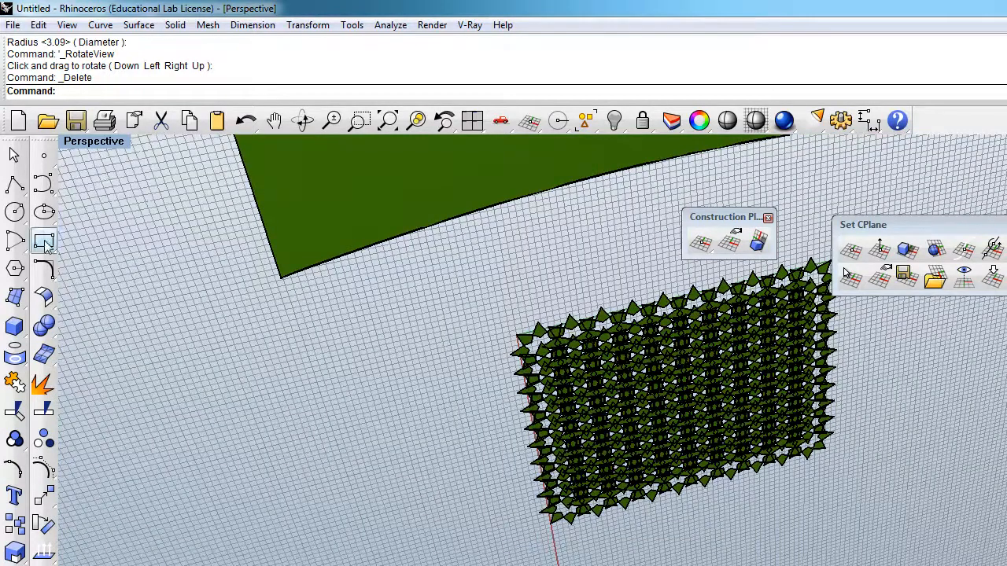
left_click(16, 299)
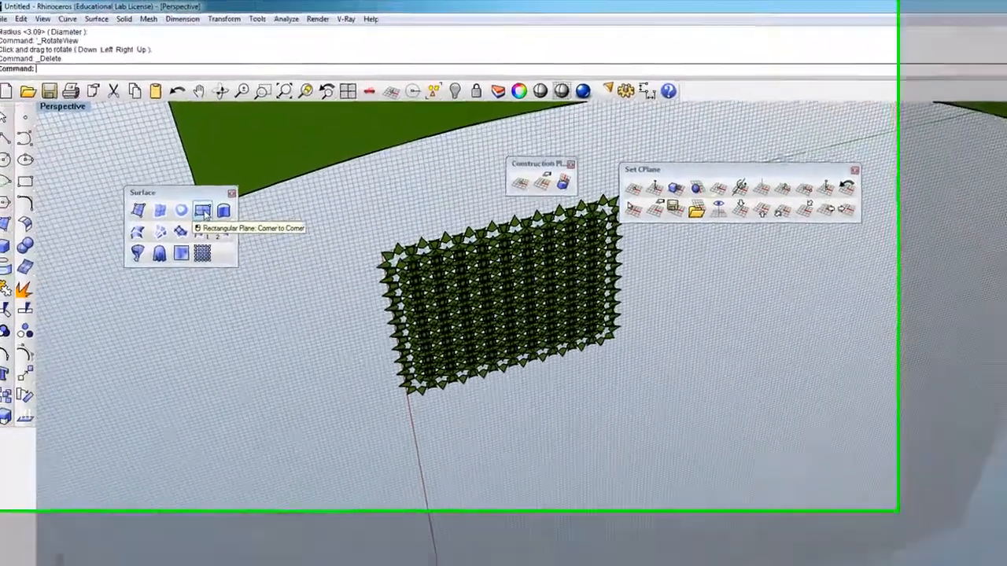
left_click(177, 194)
left_click(435, 287)
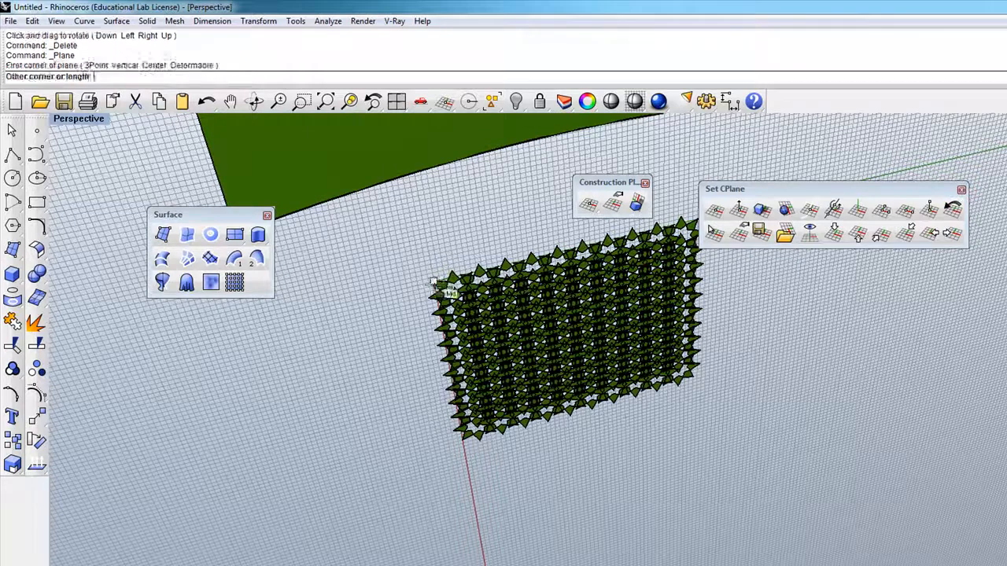
left_click(546, 348)
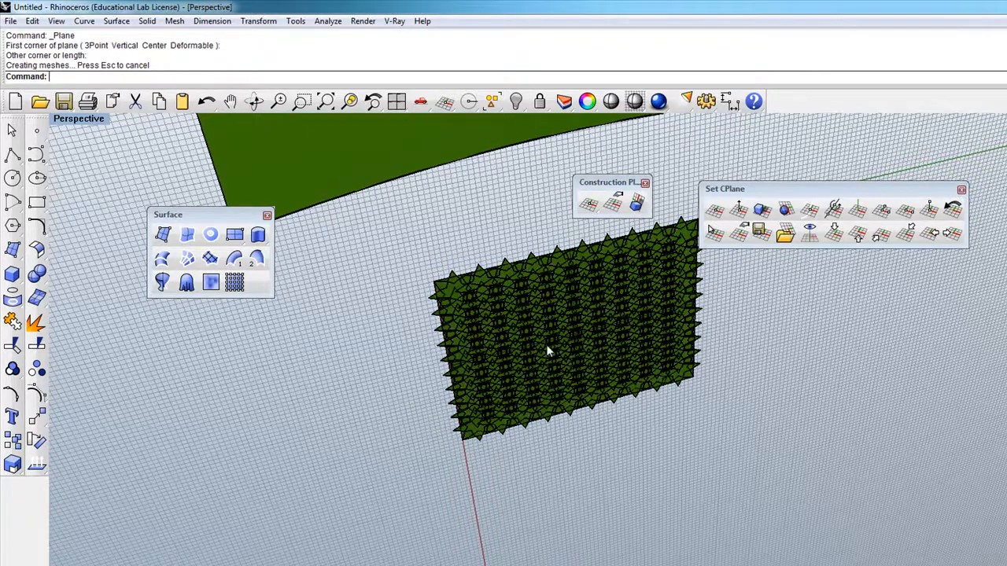
scroll(500, 338, "up", 3)
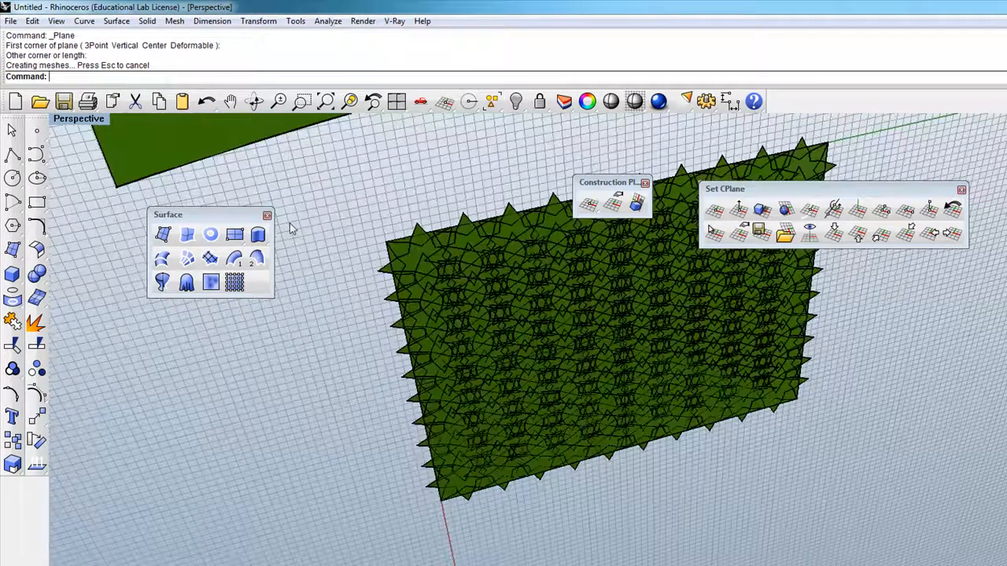
Step: Close the Surface, Construction Planes and Set CPlane toolbars and float the Transform toolbar in the empty area beside the star panel
left_click(267, 214)
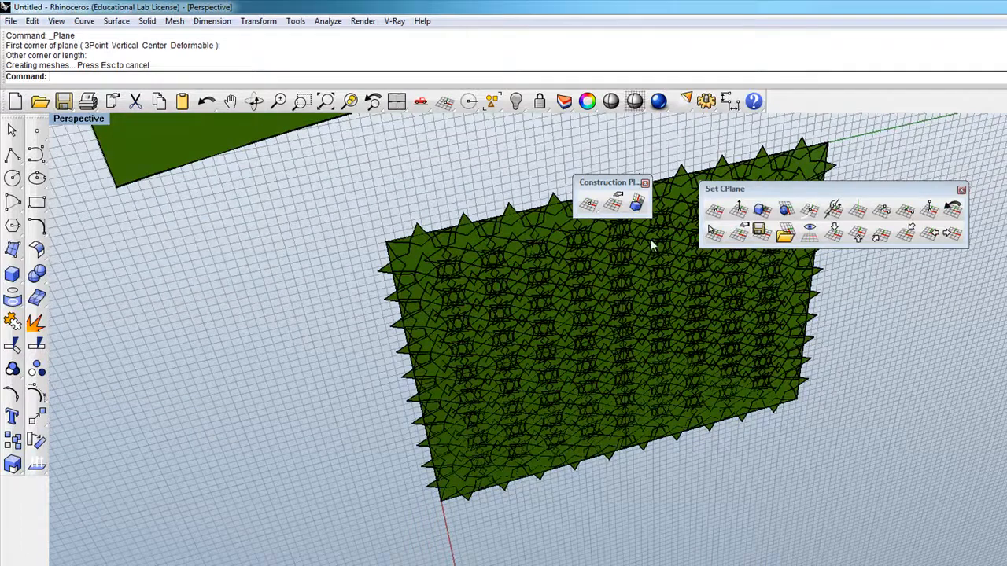
left_click(645, 183)
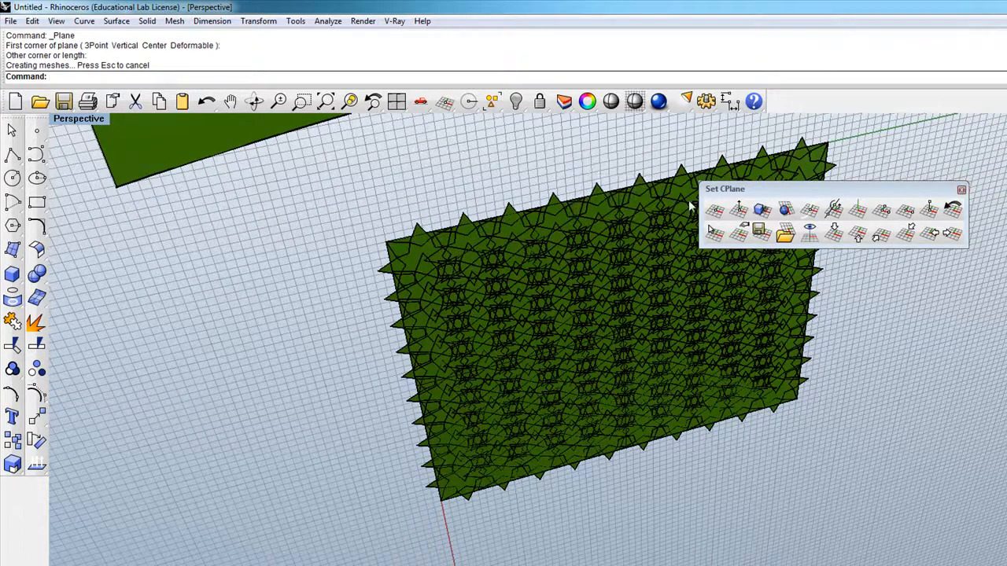
left_click(961, 190)
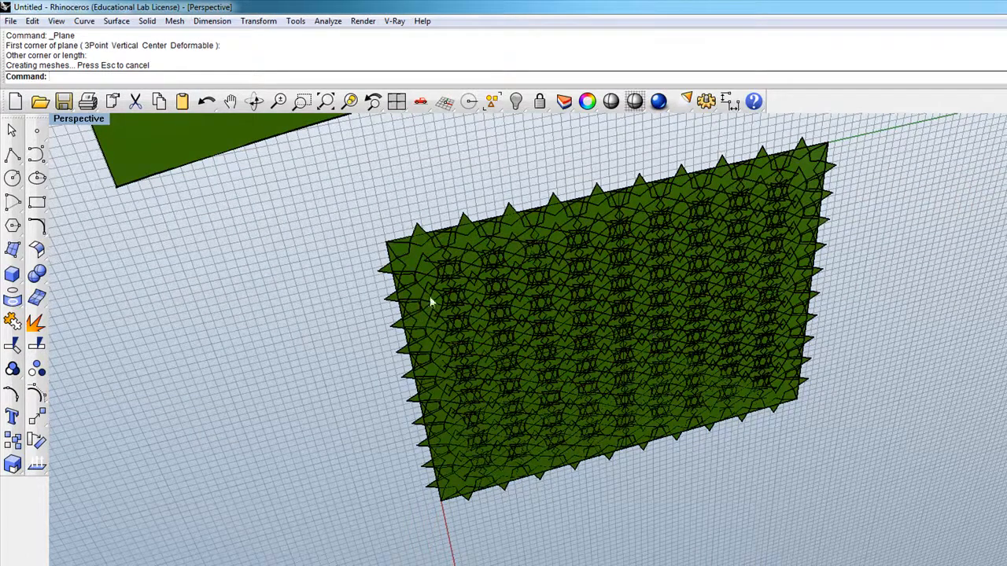
left_click(38, 418)
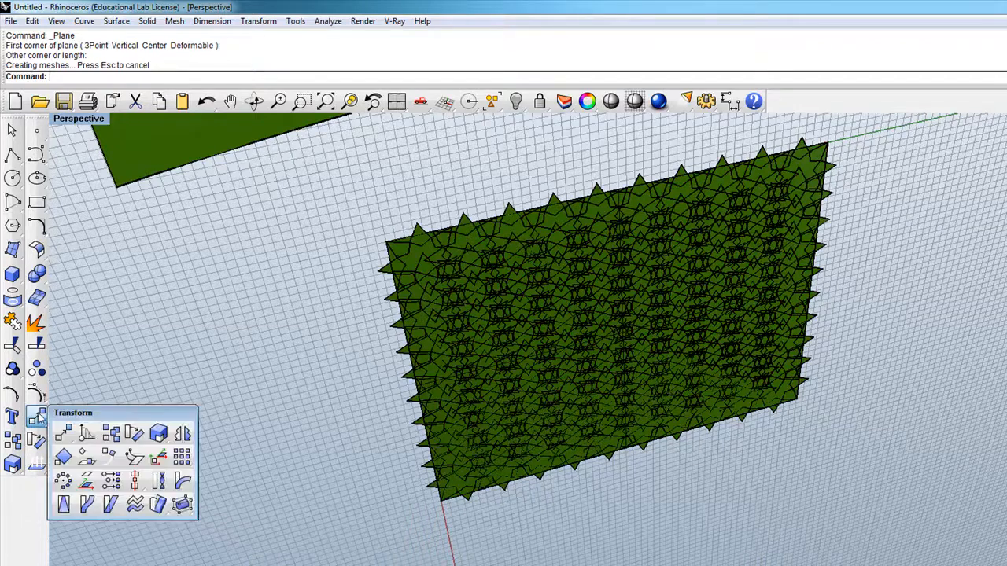
left_click_drag(100, 411, 190, 337)
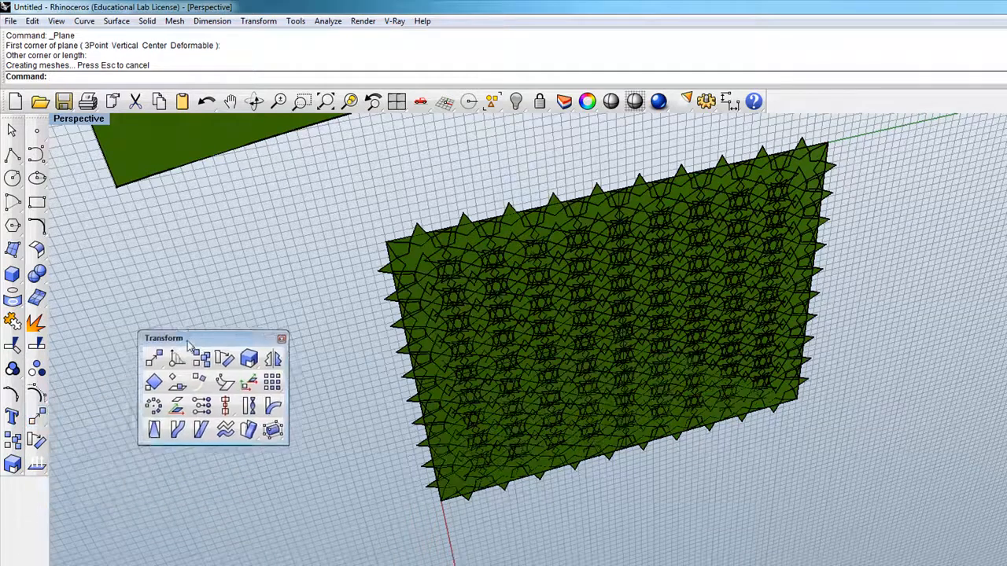
Step: Flow the star panel along the curved wall with Copy=Yes and Rigid=No, matching the upper corner of the base plane to the wall's lower end corner
left_click(248, 430)
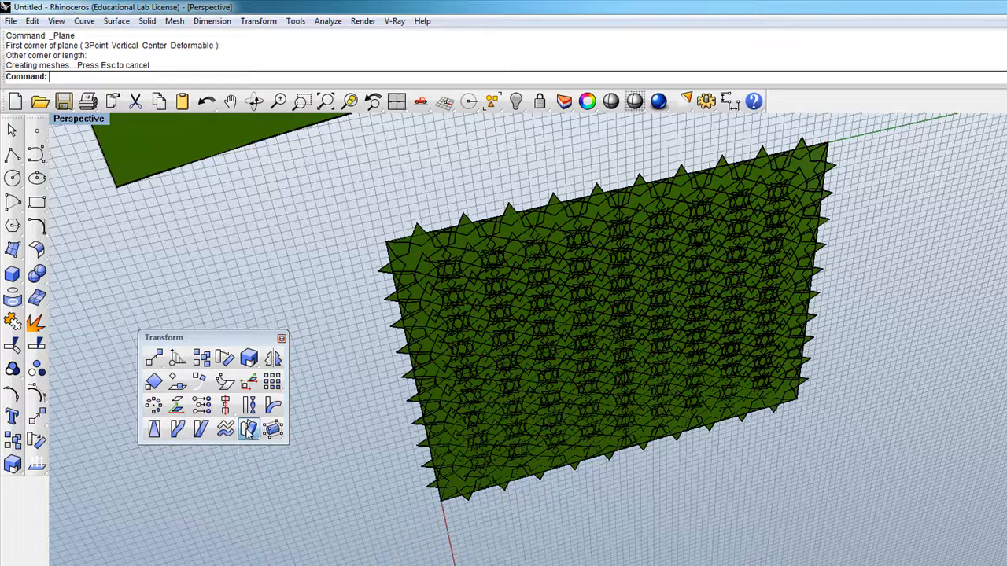
left_click(385, 277)
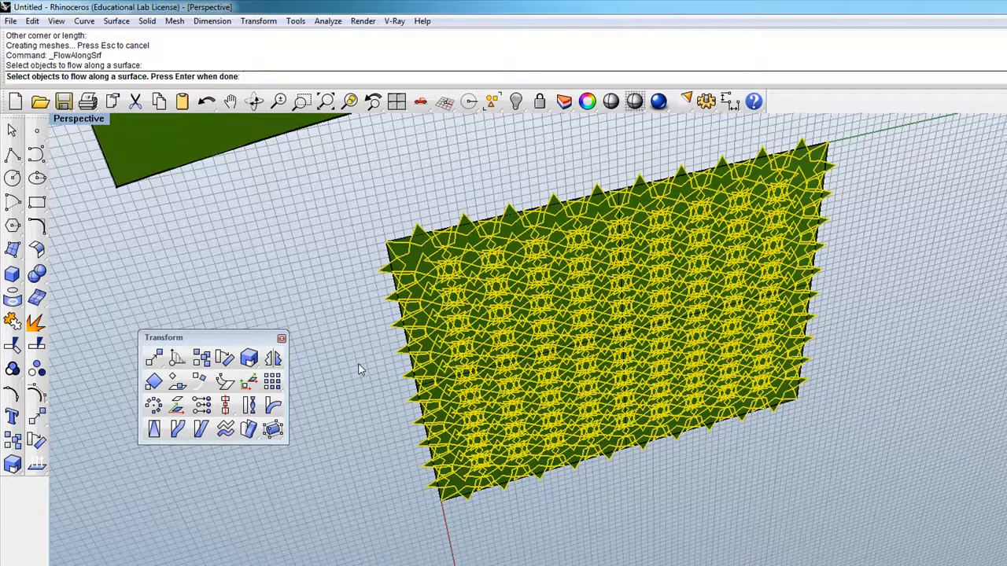
key("Return")
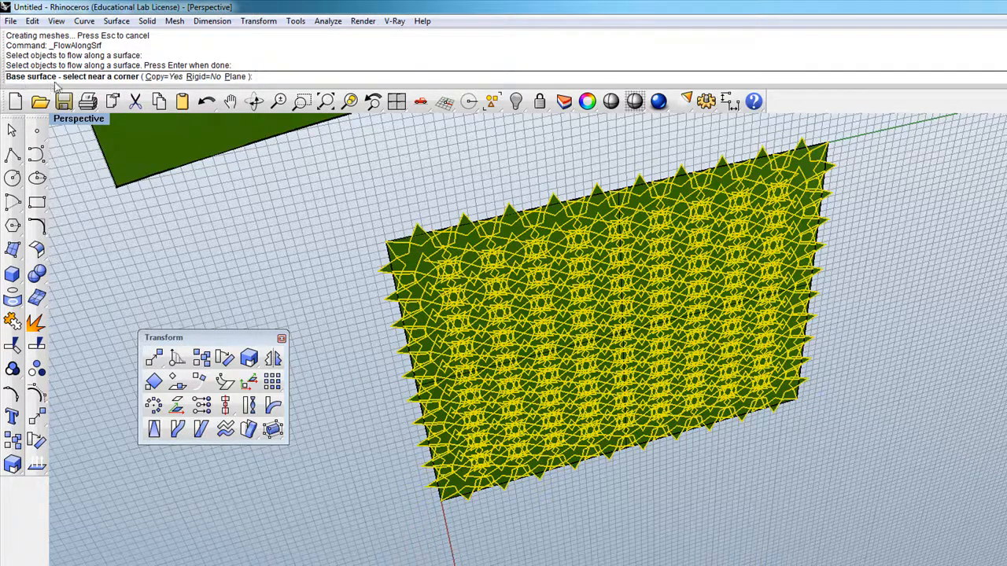
scroll(399, 239, "up", 5)
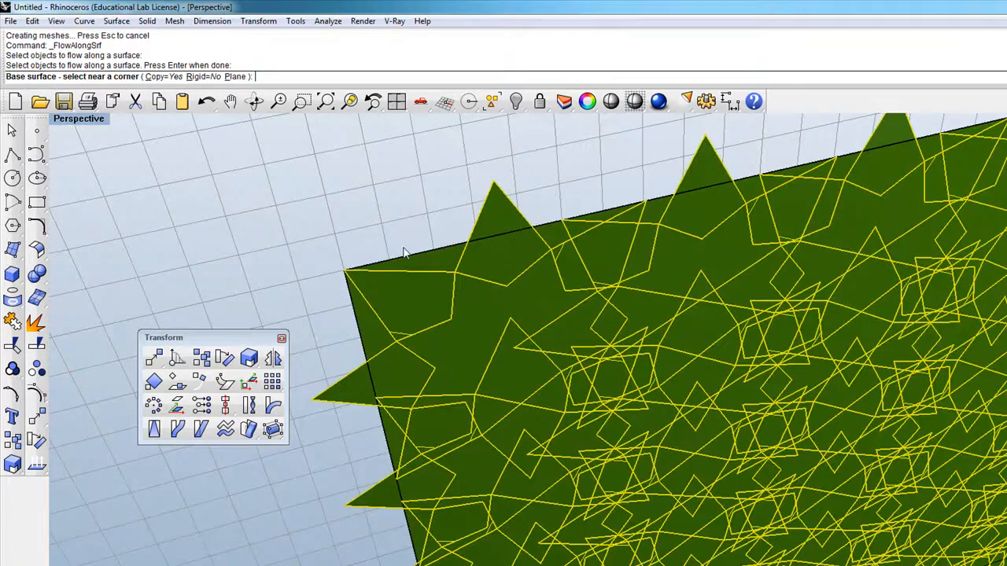
left_click(406, 262)
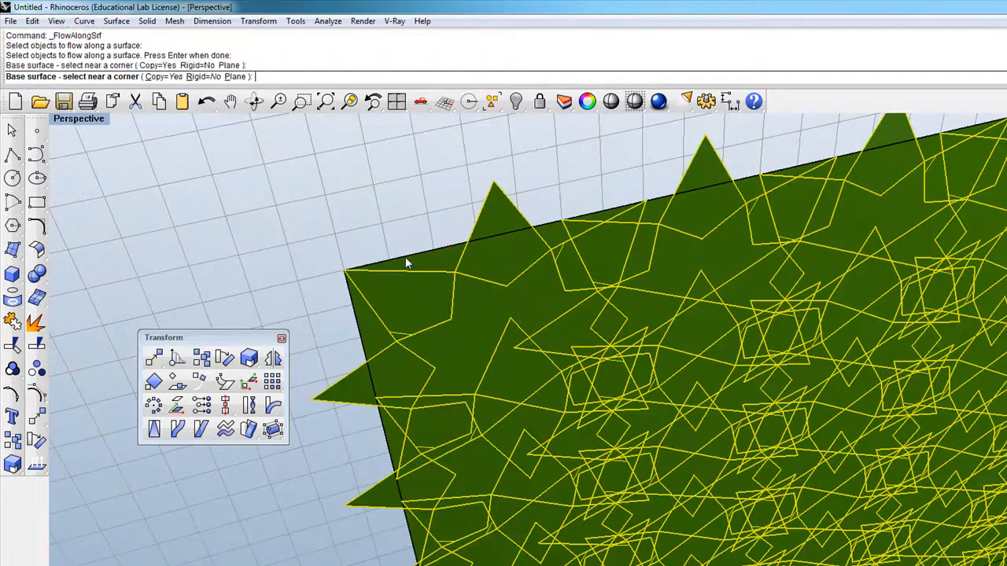
scroll(442, 315, "down", 5)
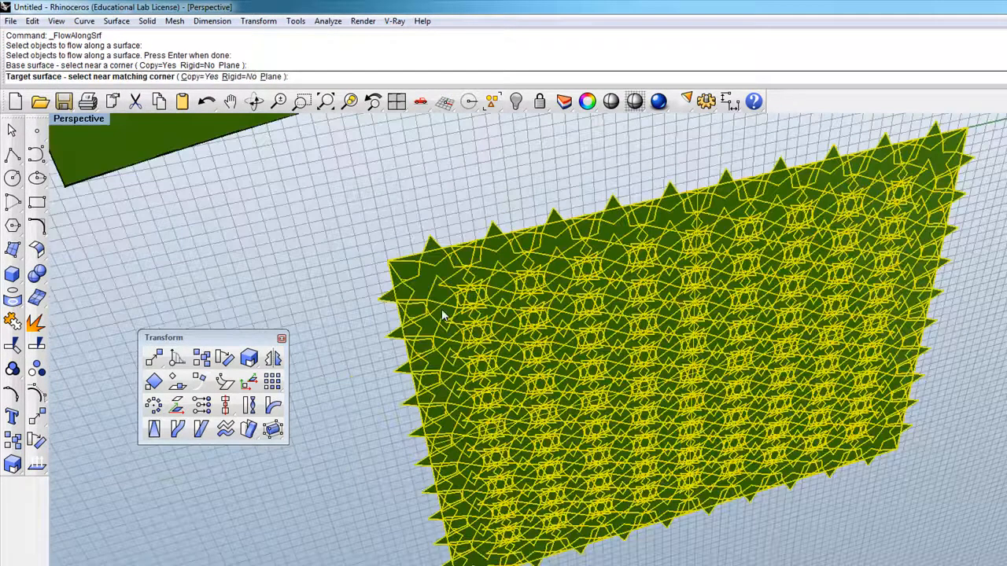
scroll(442, 316, "down", 5)
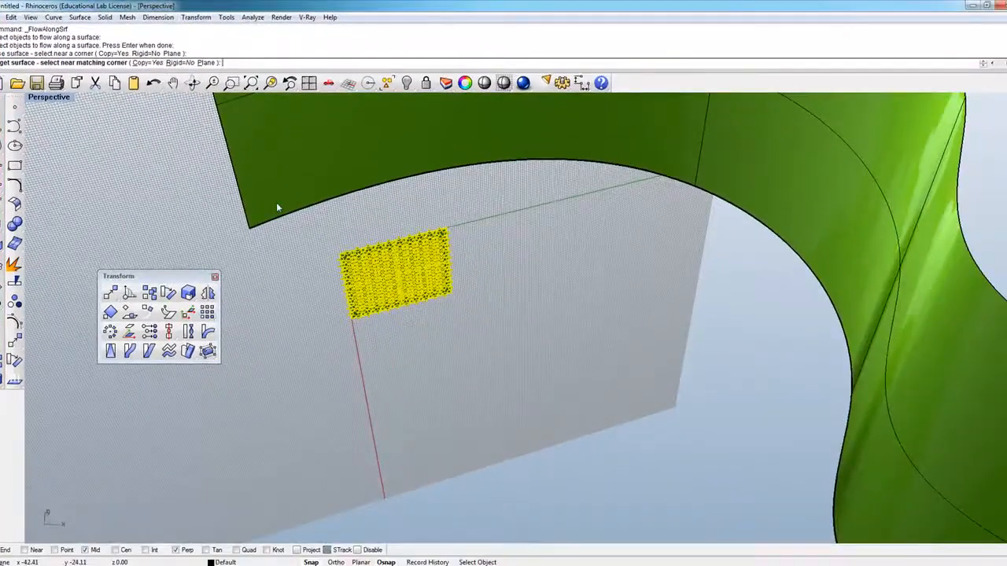
left_click(262, 185)
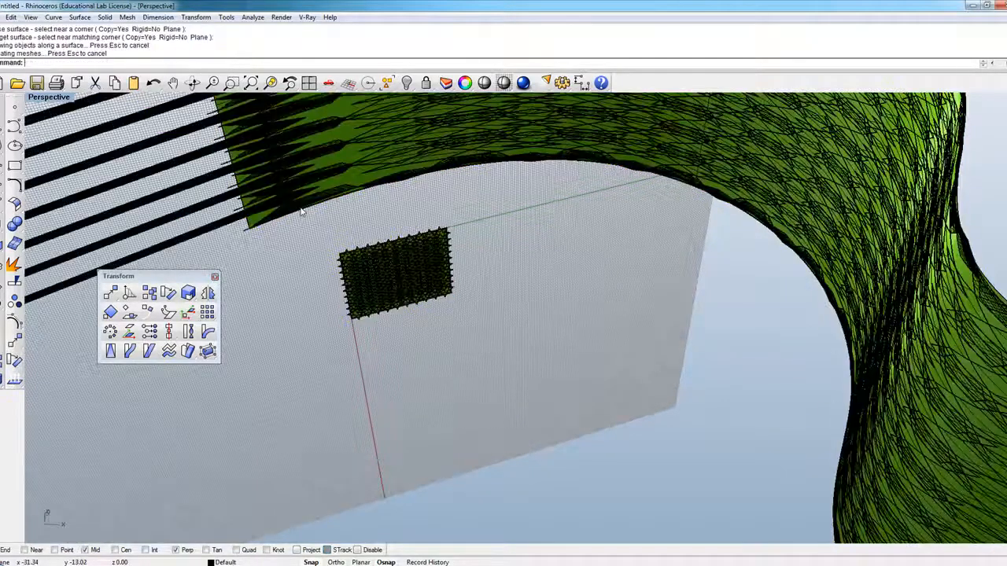
Step: Delete the rectangular base plane that fits tightly over the original star panel
scroll(434, 284, "down", 2)
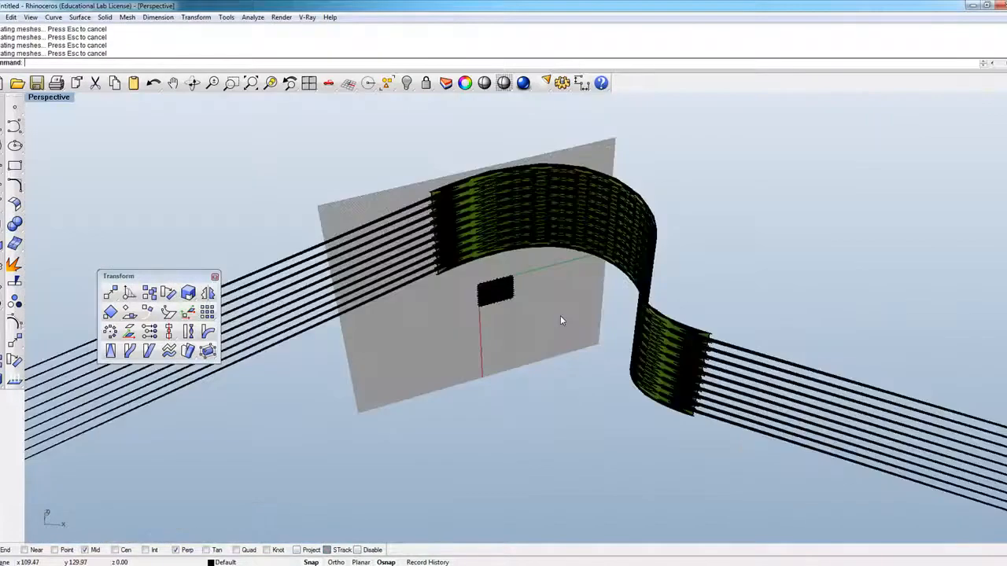
scroll(560, 315, "down", 4)
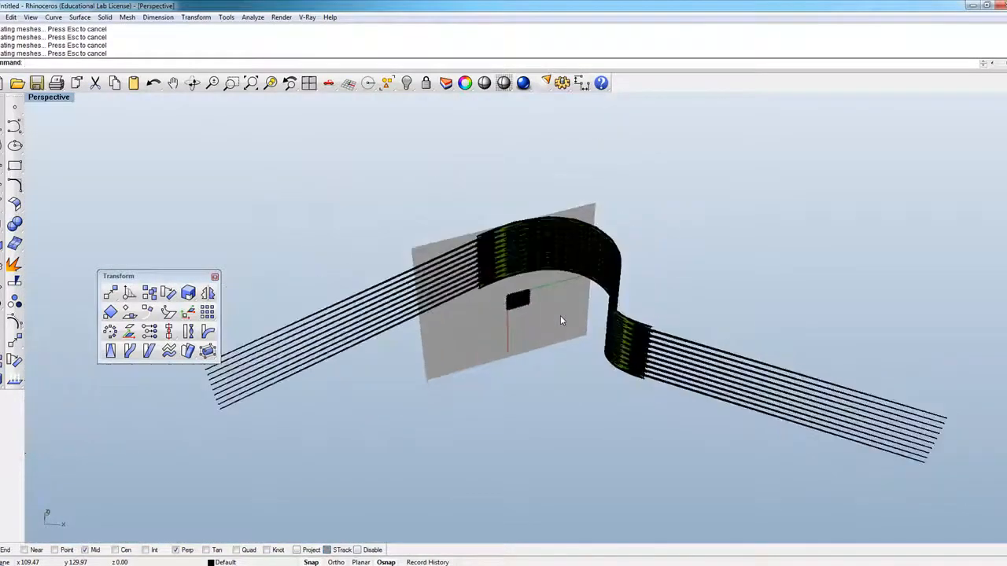
scroll(409, 351, "up", 3)
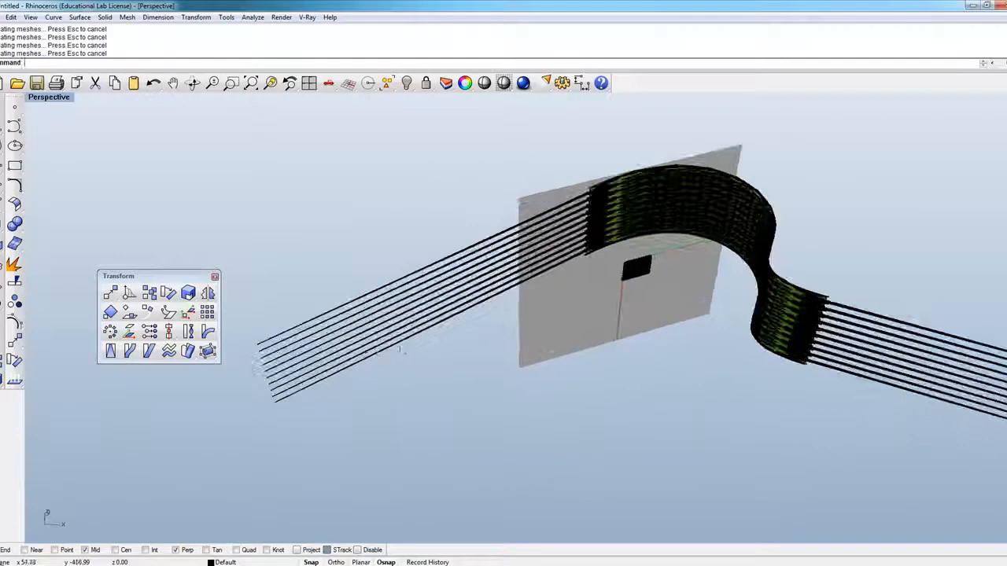
scroll(374, 326, "up", 2)
scroll(310, 396, "up", 2)
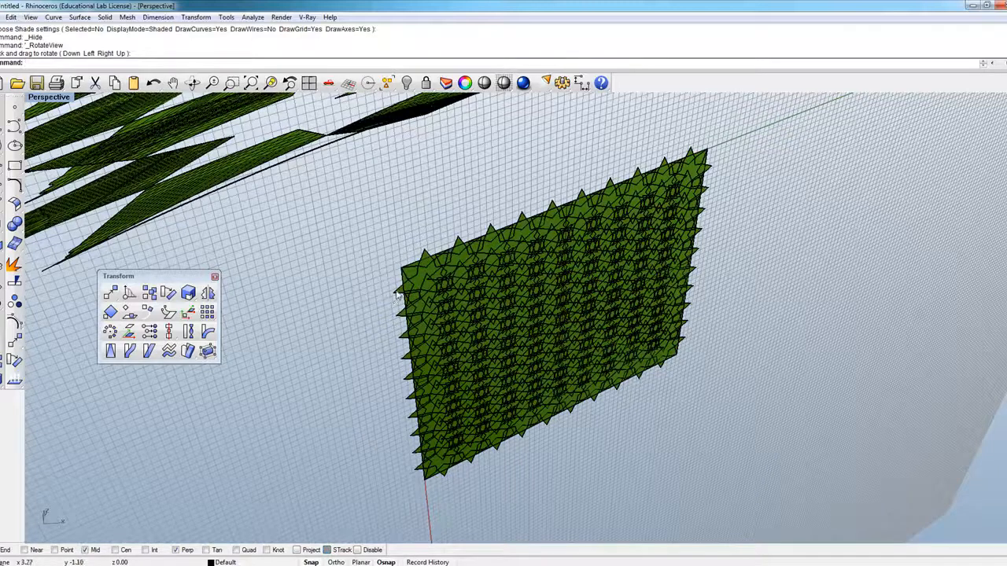
left_click(389, 397)
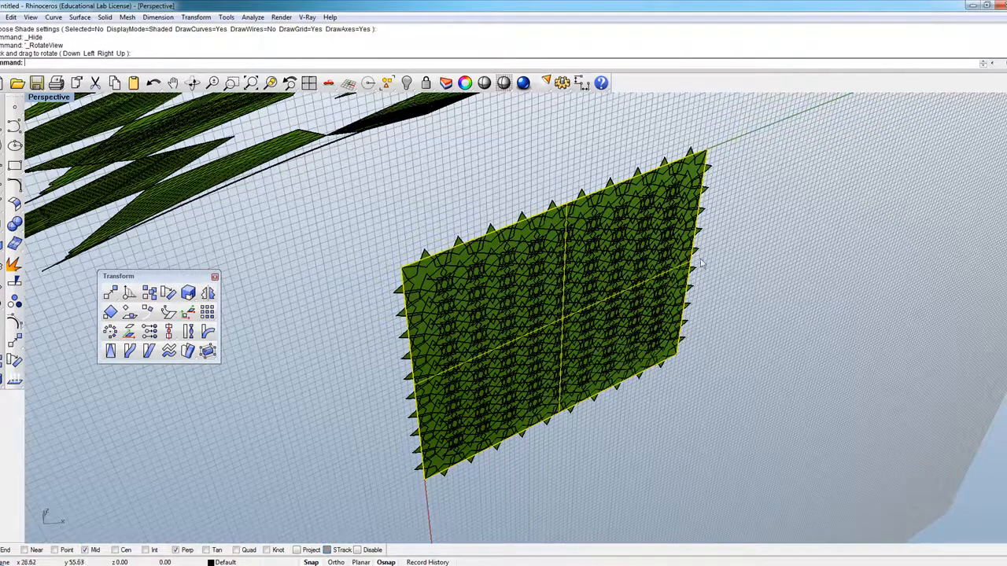
key("Delete")
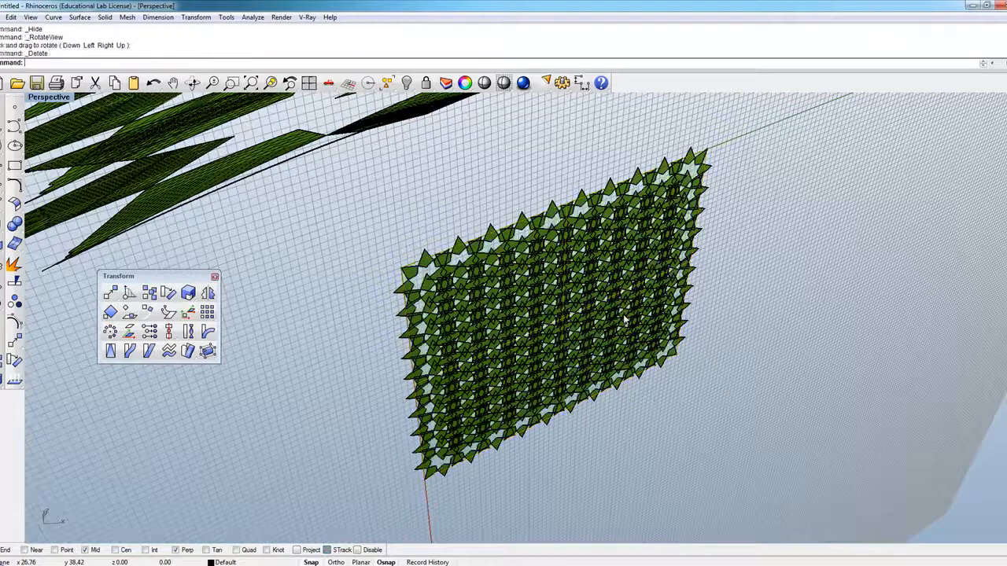
Step: Draw a larger rectangular plane surface around the star panel, from corner -4, -2 to corner 47, 54, leaving a margin on its sides
right_click(230, 274)
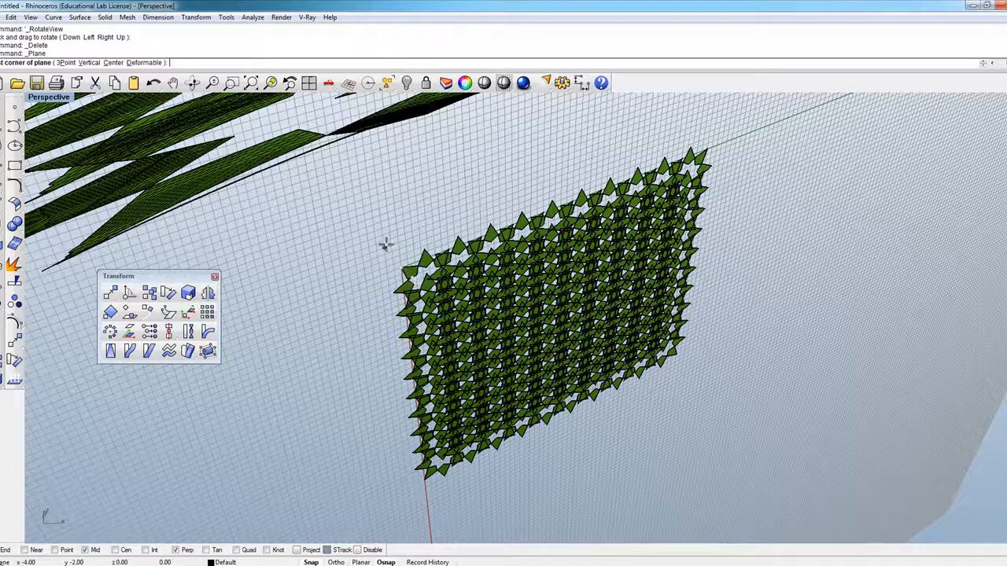
left_click(383, 242)
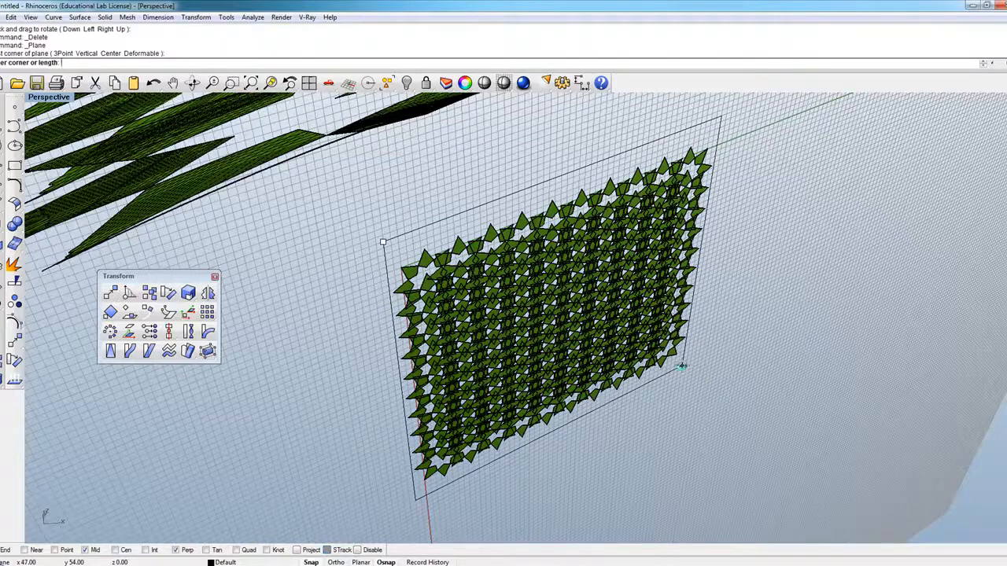
left_click(681, 366)
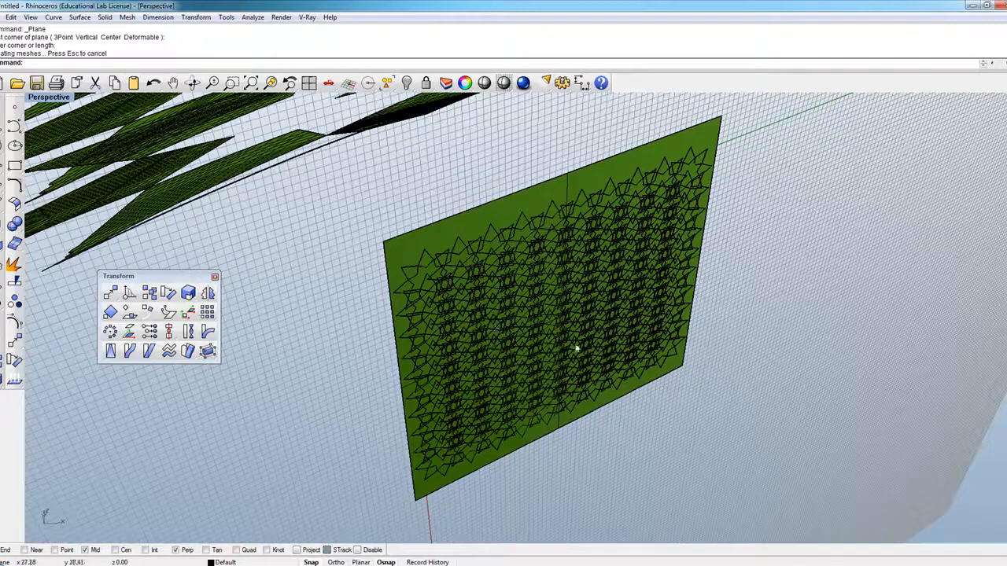
Step: Delete all the distorted star surfaces flowed along the curved wall, keeping the original panel and its base plane
scroll(573, 392, "down", 5)
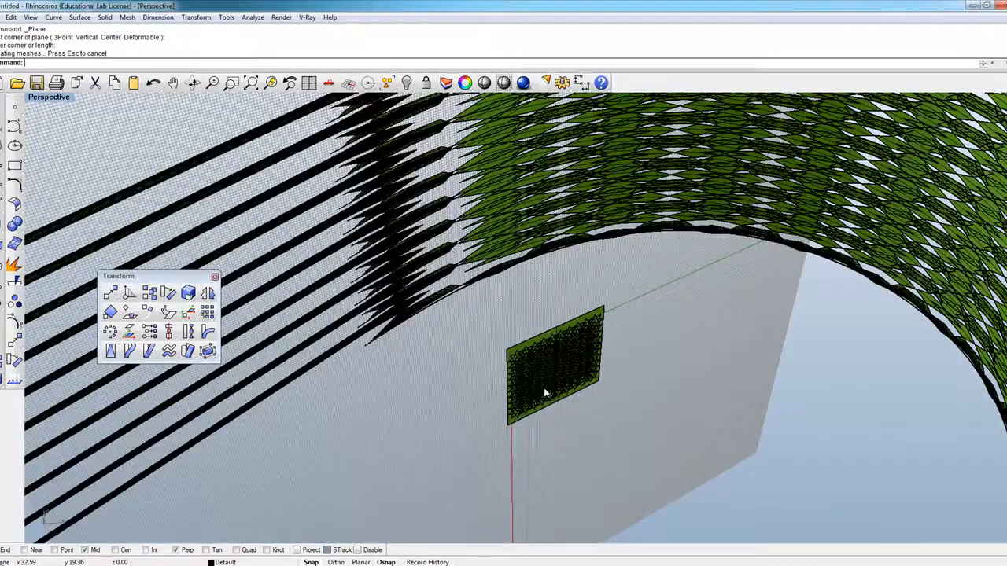
scroll(543, 388, "down", 2)
right_click_drag(543, 388, 288, 259)
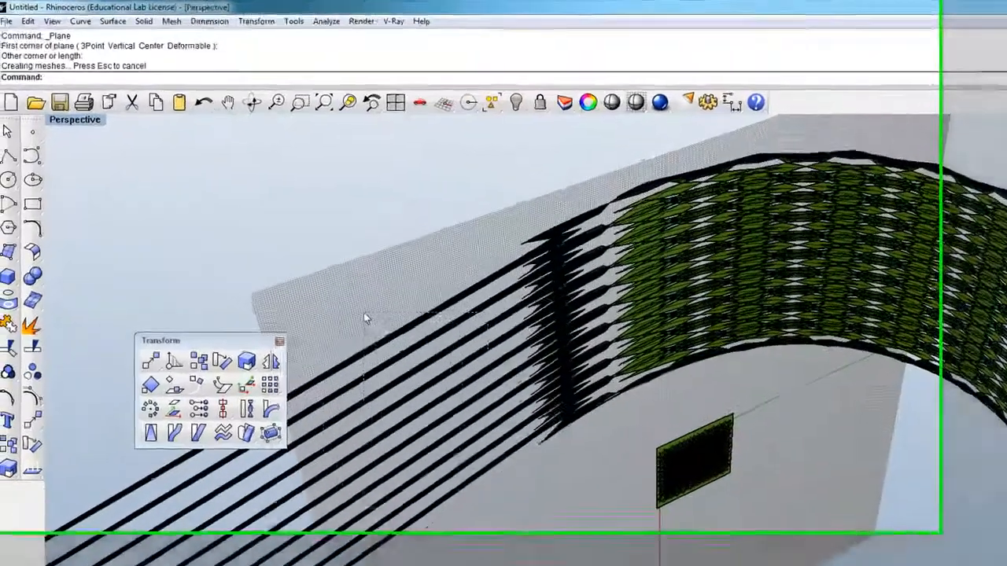
left_click_drag(364, 317, 365, 315)
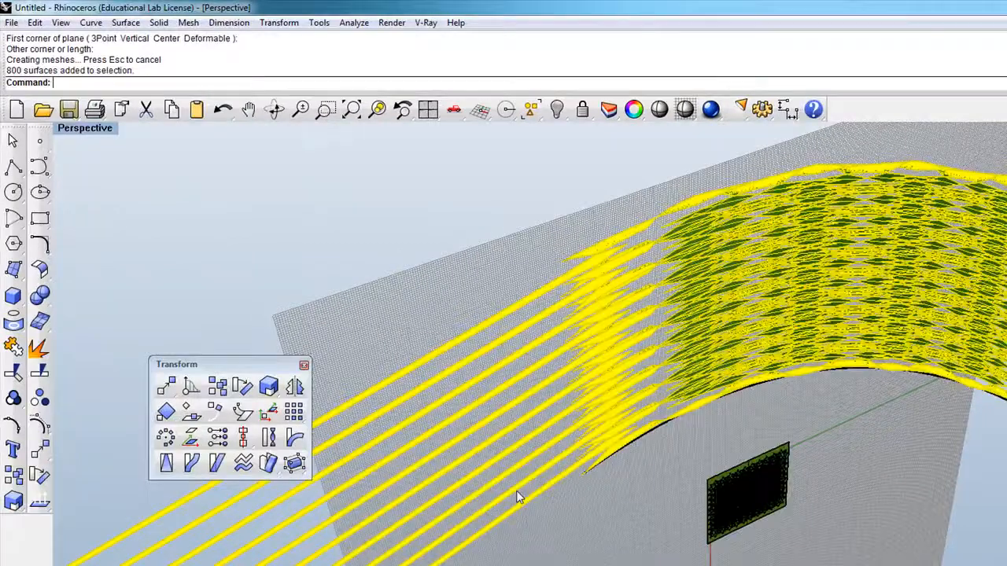
key("Delete")
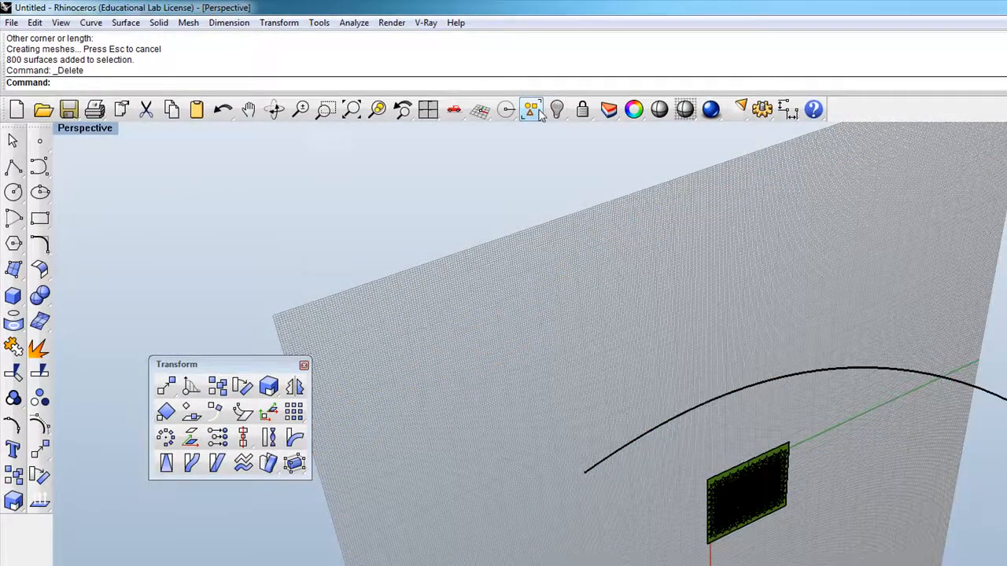
Step: Show all hidden objects to bring back the curved wall surface
left_click(563, 116)
left_click(611, 127)
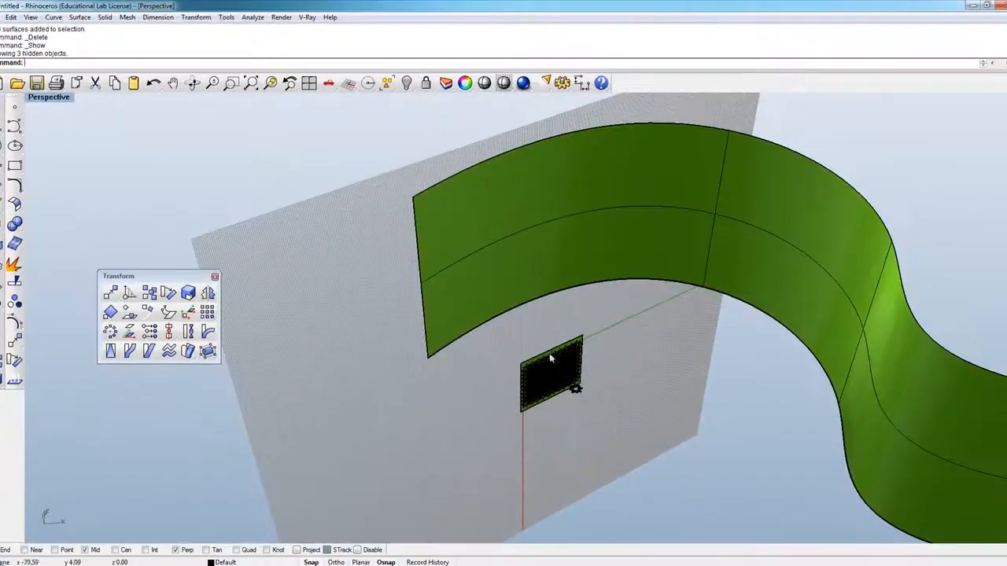
scroll(643, 440, "up", 5)
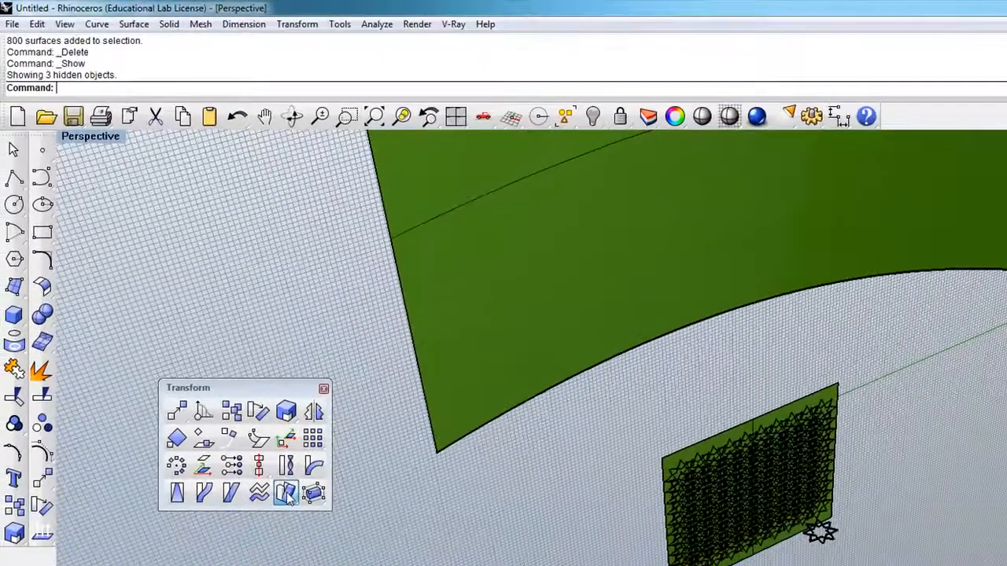
Step: Flow the star panel group along the curved wall, using the enlarged plane's near corner as base and the wall's matching upper corner as target
left_click(188, 351)
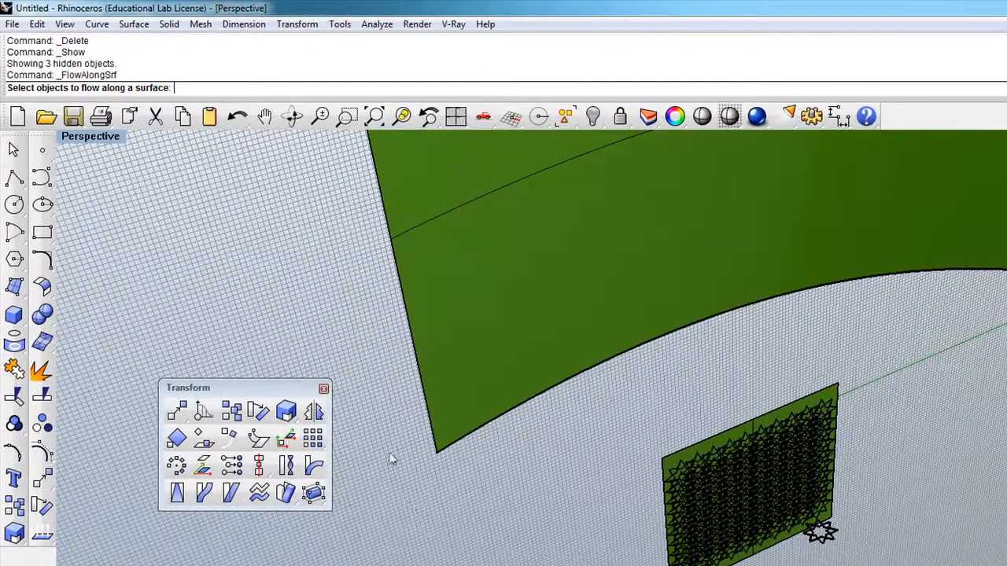
scroll(674, 449, "up", 3)
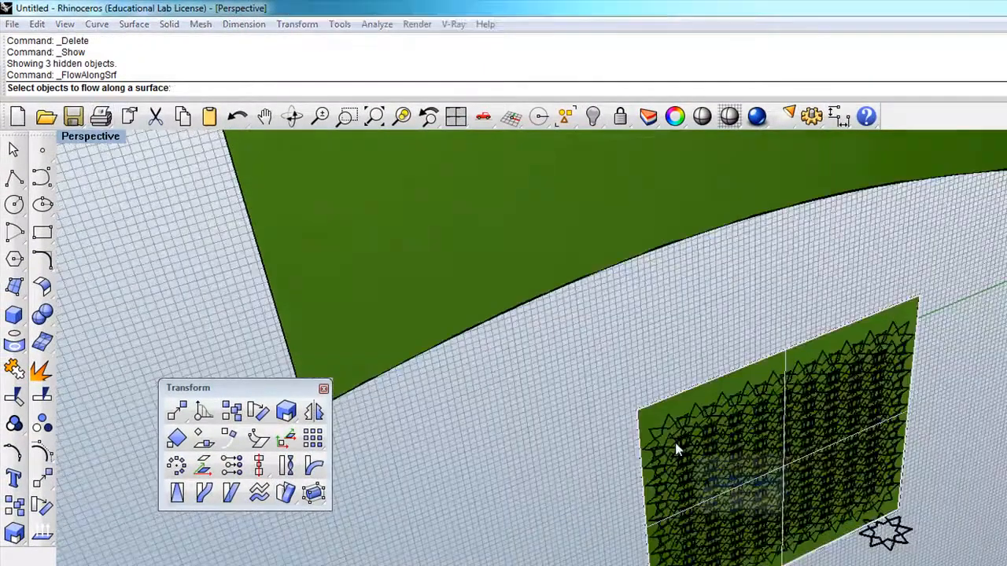
left_click(676, 447)
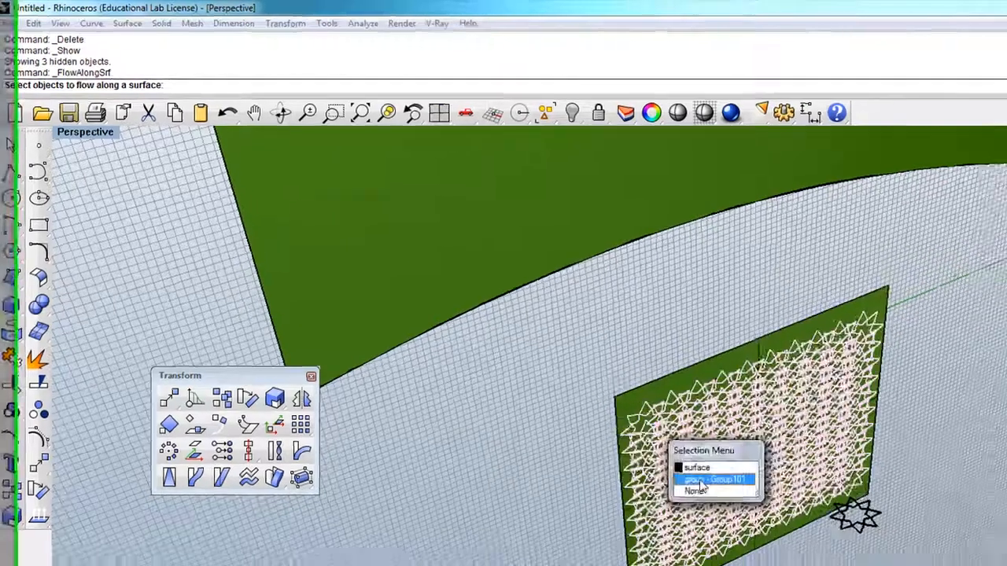
left_click(723, 495)
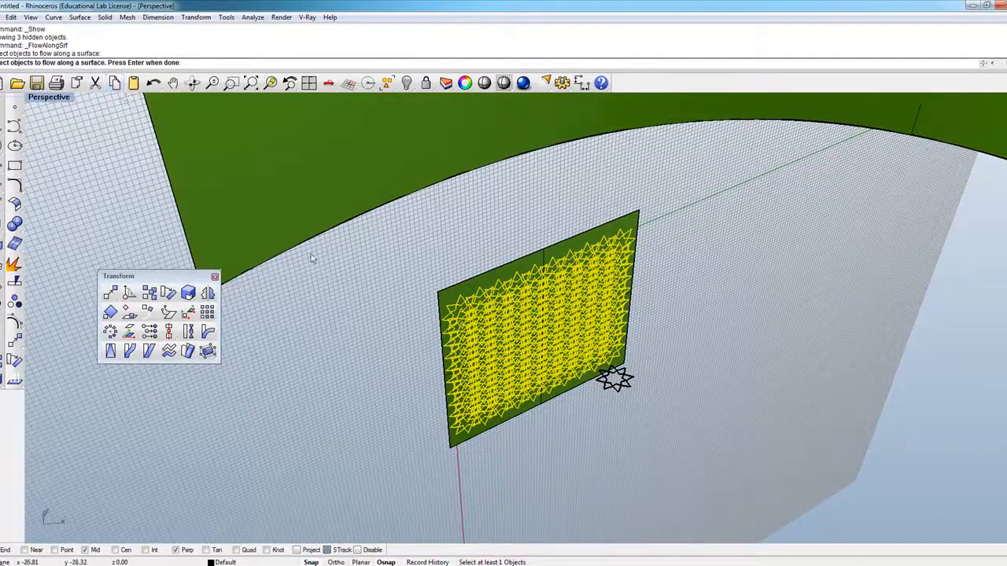
key("Return")
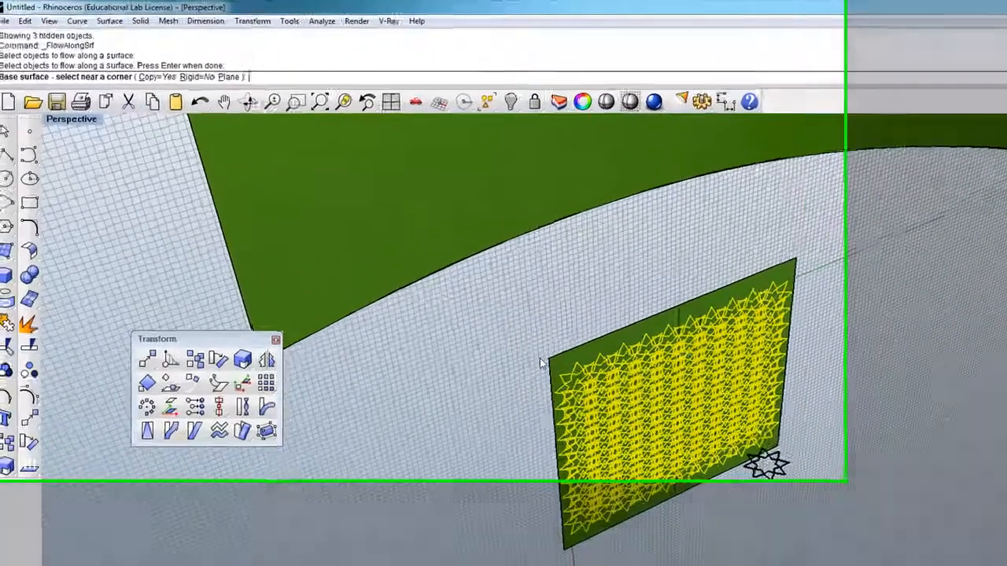
left_click(440, 297)
scroll(666, 427, "down", 10)
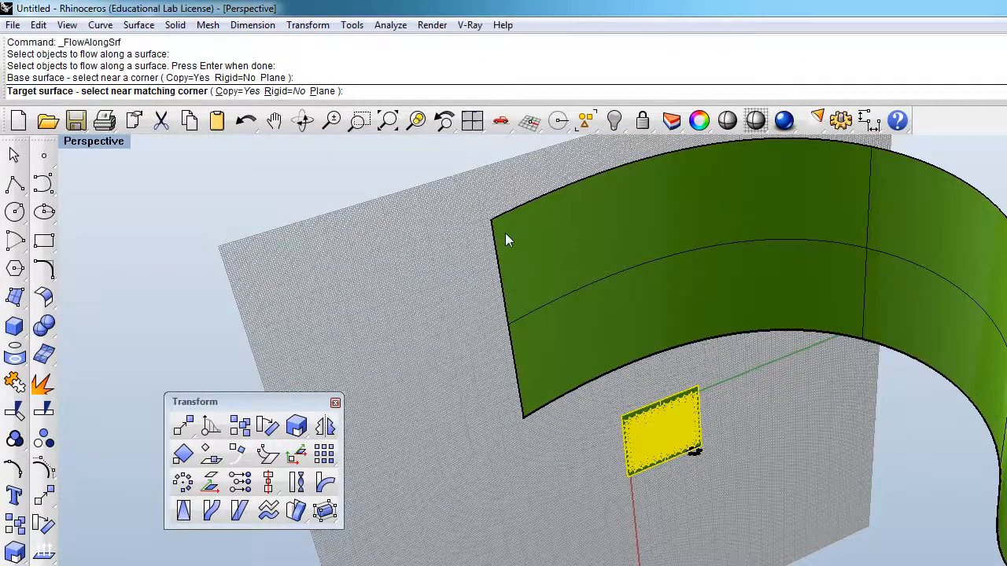
scroll(634, 418, "up", 2)
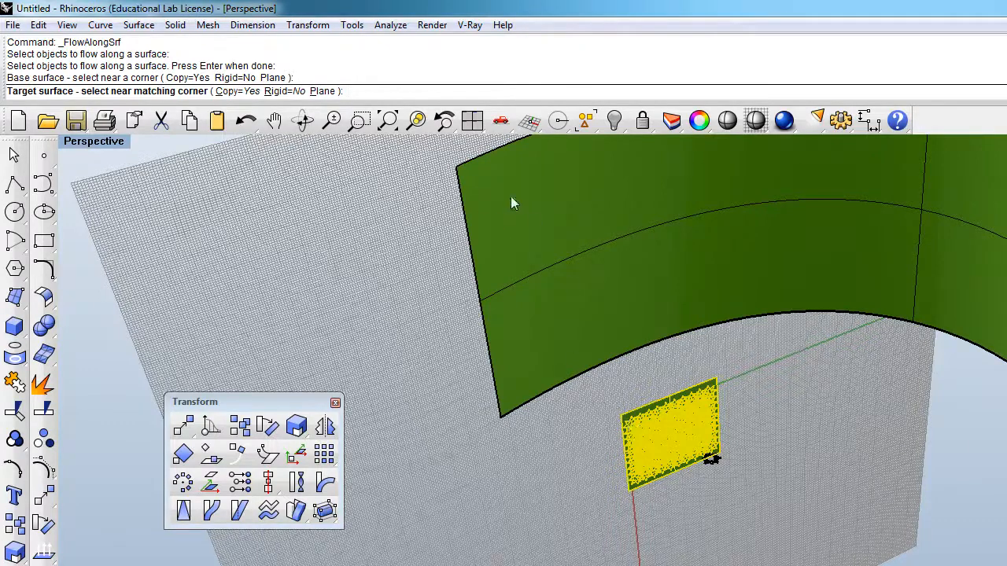
left_click(462, 174)
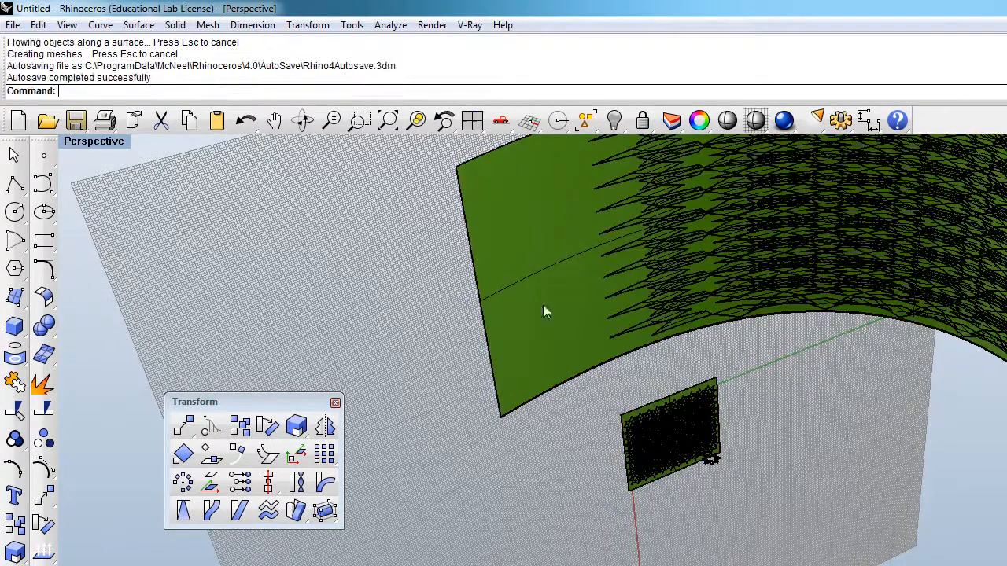
Step: Hide the curved wall to inspect the flowed star pattern alone from several angles, and undo the hide
right_click_drag(591, 487, 733, 487)
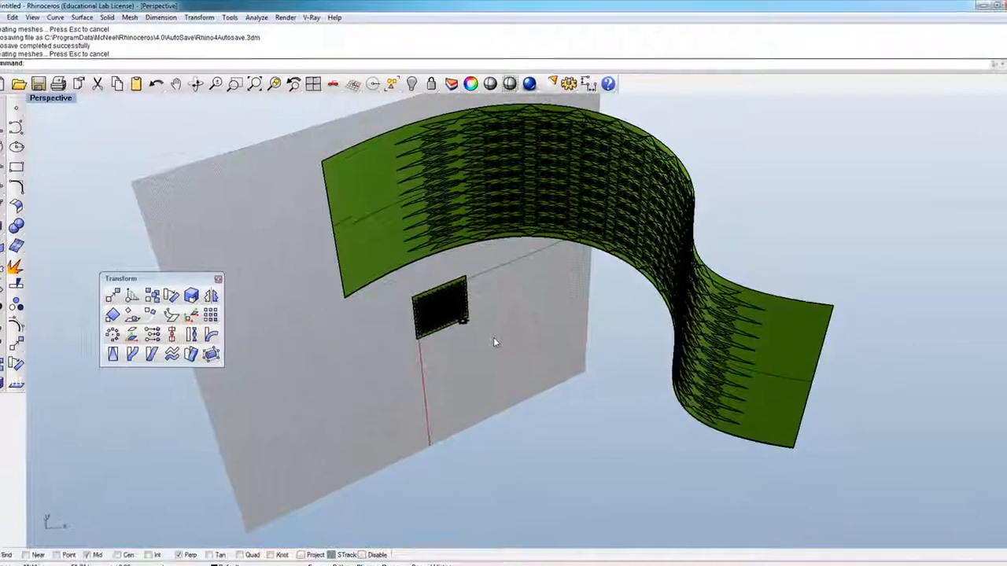
left_click(442, 234)
key("ctrl+h")
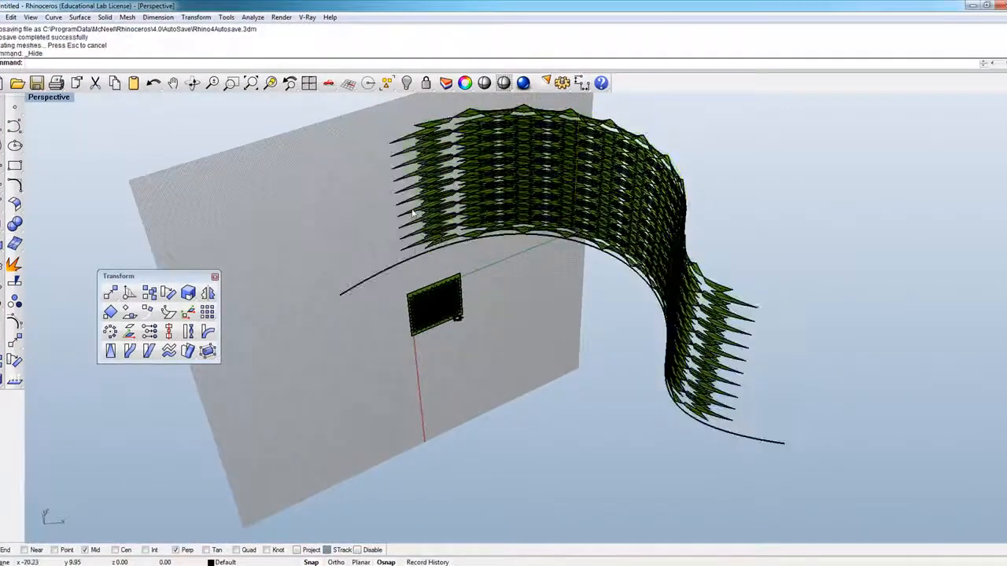
right_click_drag(377, 197, 419, 150)
left_click_drag(419, 150, 437, 153)
scroll(771, 262, "up", 10)
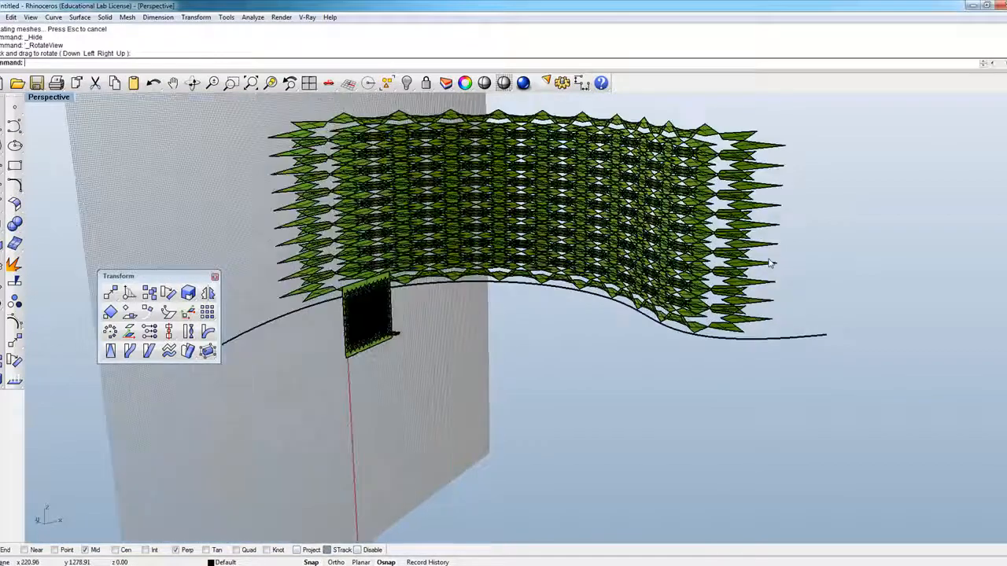
right_click(562, 257)
right_click_drag(562, 257, 548, 405)
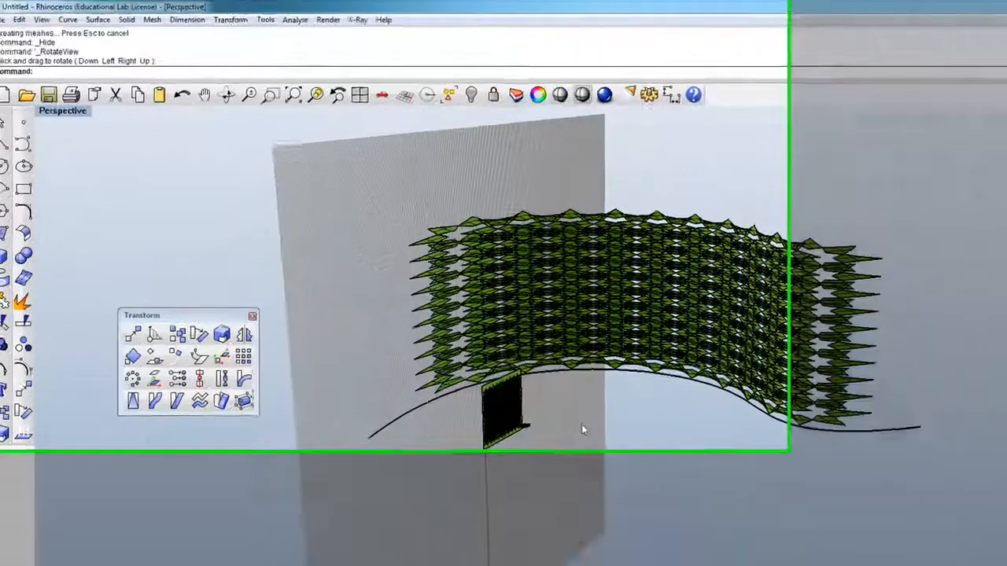
key("ctrl+z")
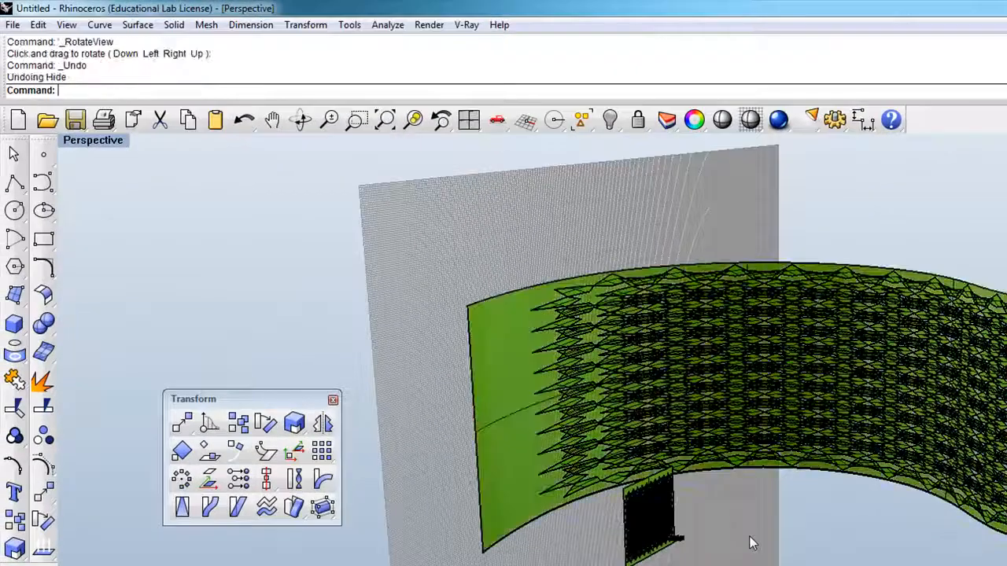
Step: Extract the wireframe curves of the curved wall surface, and undo the extraction
left_click(509, 502)
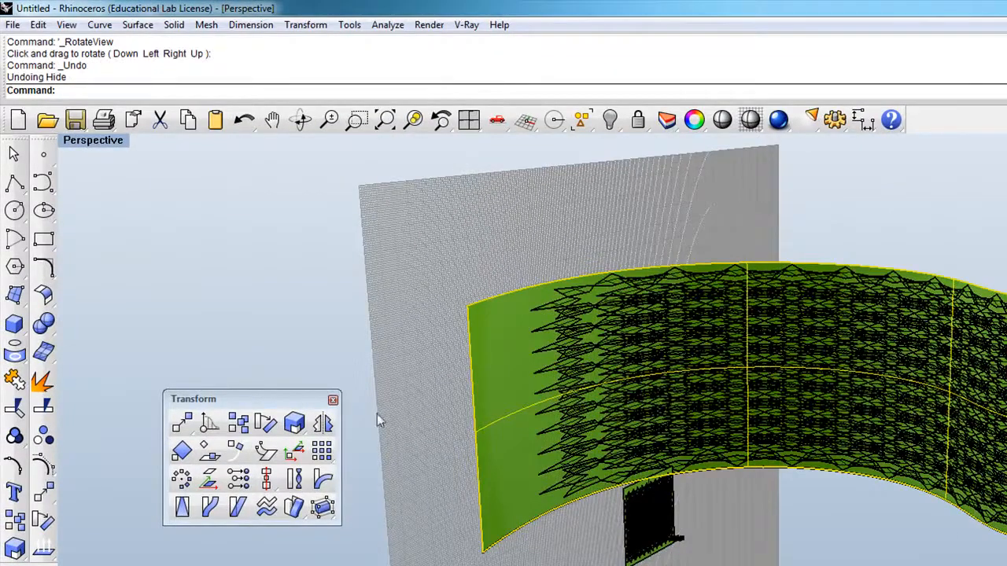
left_click(21, 354)
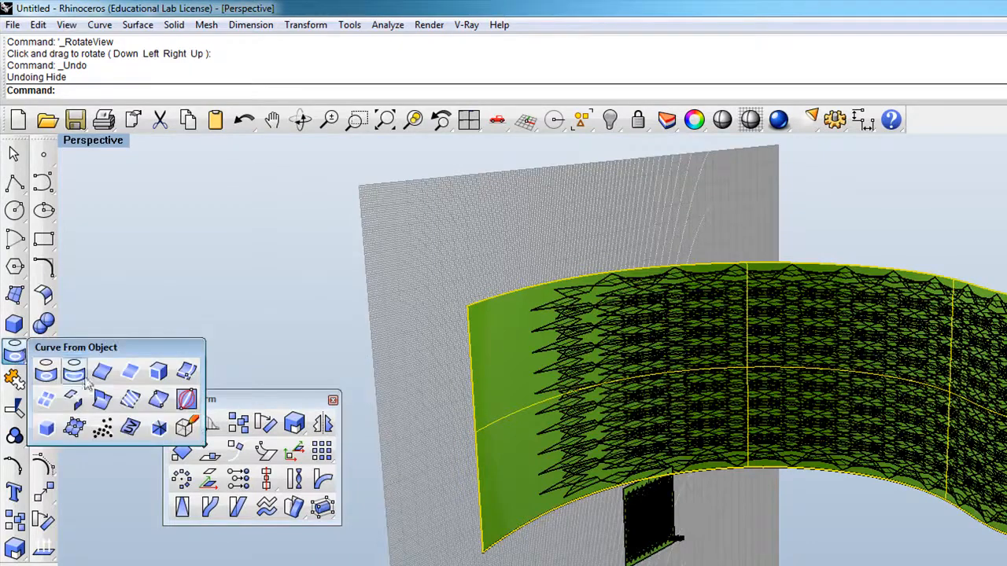
left_click(51, 402)
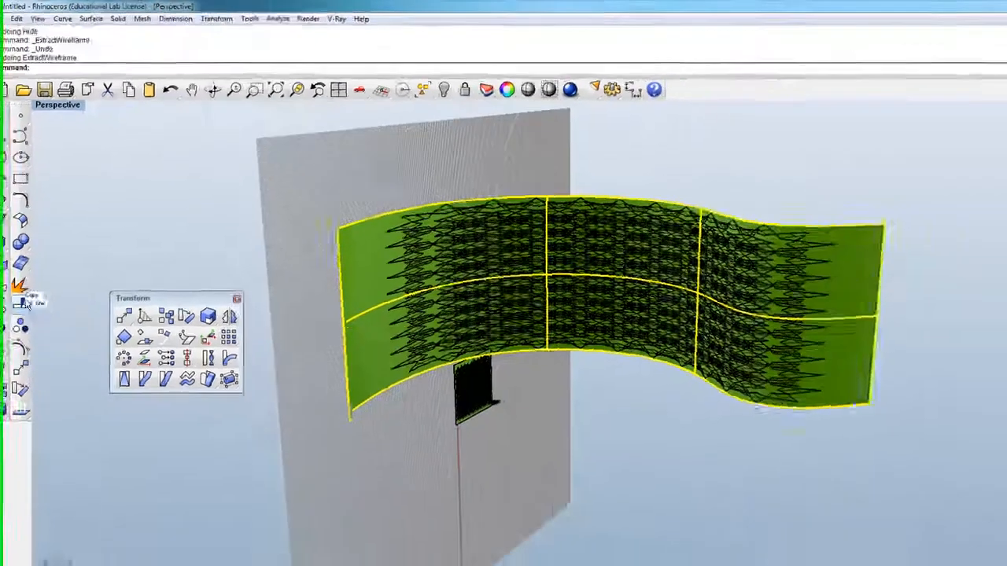
key("ctrl+z")
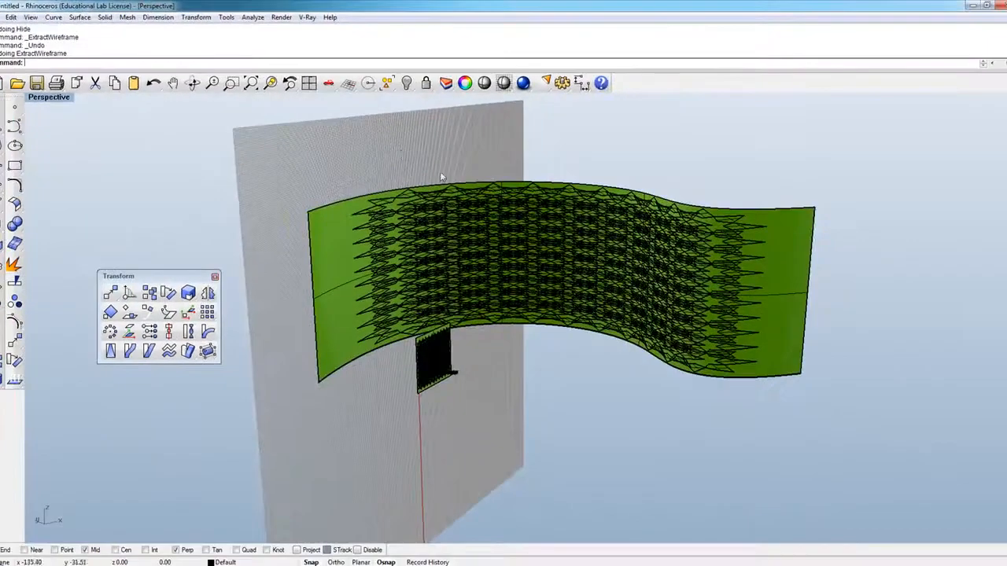
Step: Set the curved wall's isocurve density to 8 and turn off its surface isocurve display in the object properties
left_click(465, 84)
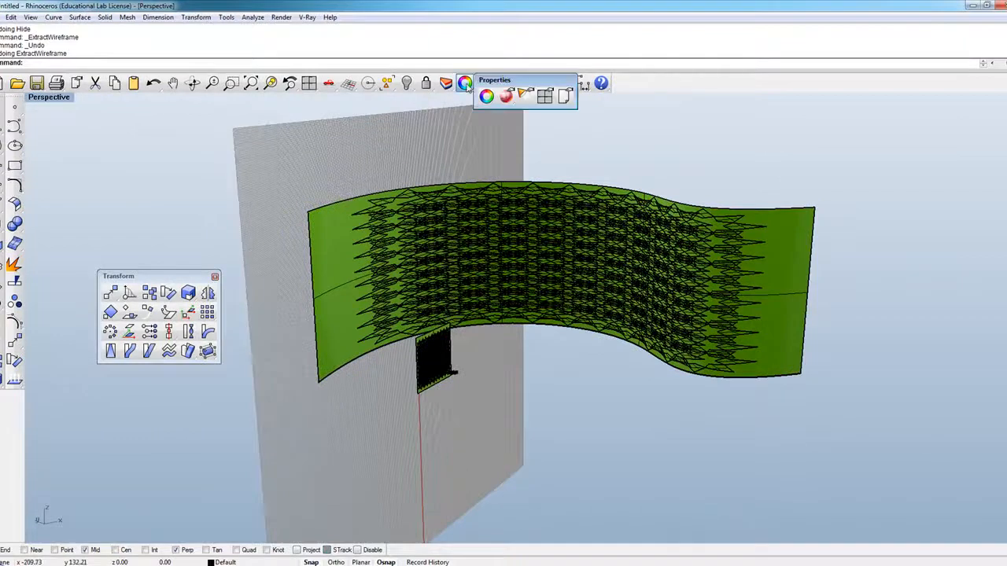
left_click(465, 84)
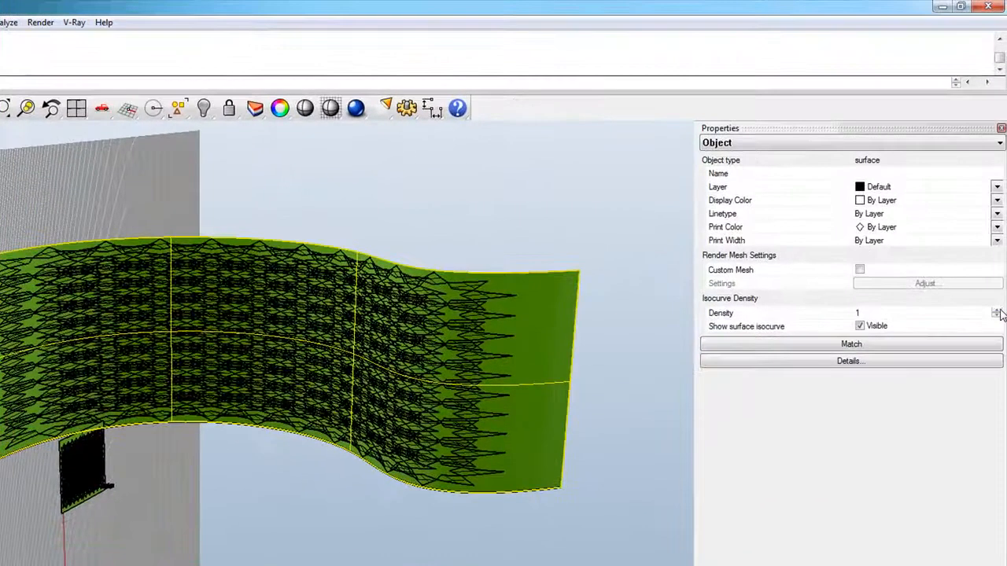
left_click(999, 310)
left_click(997, 311)
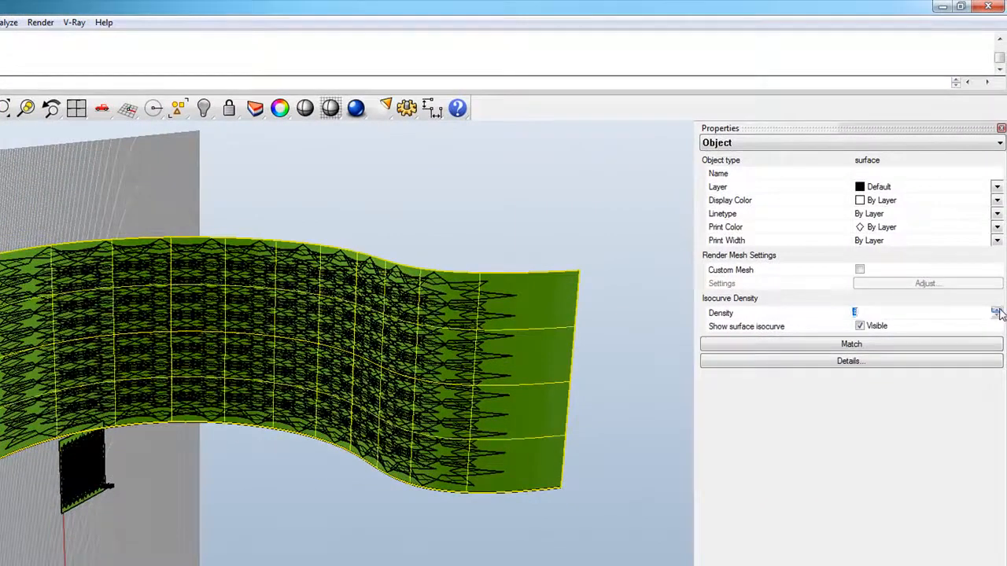
left_click(996, 312)
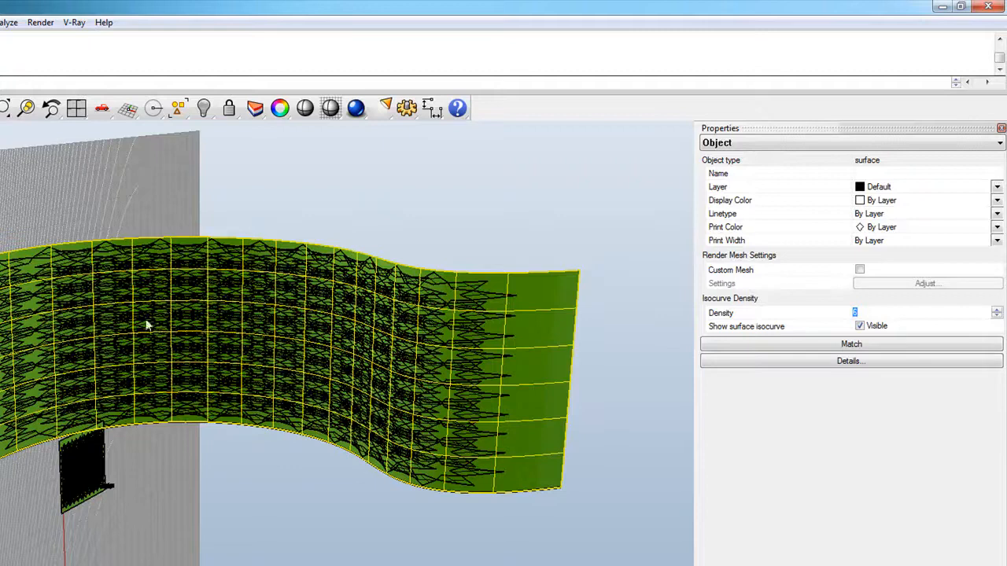
type("8")
key("Return")
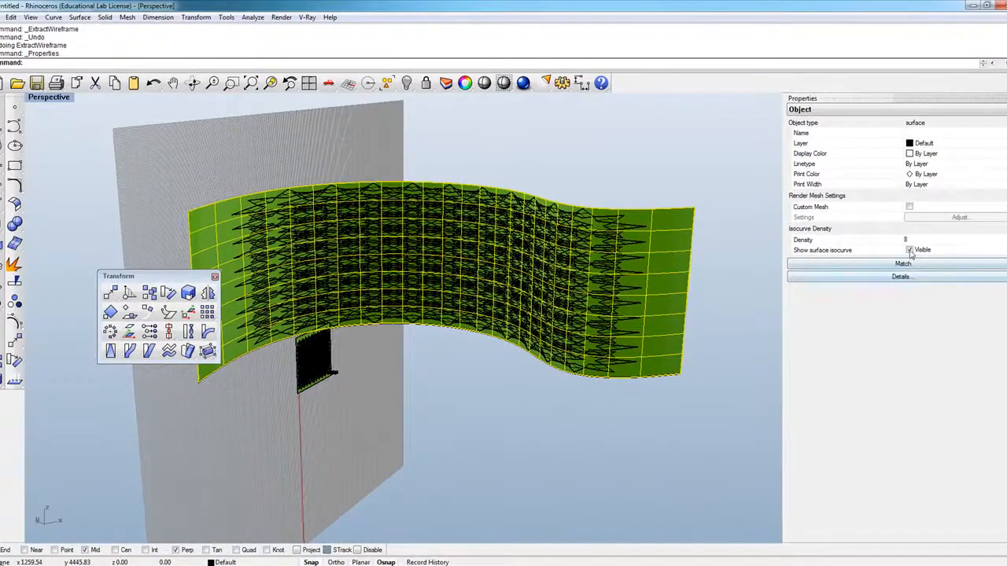
left_click(909, 250)
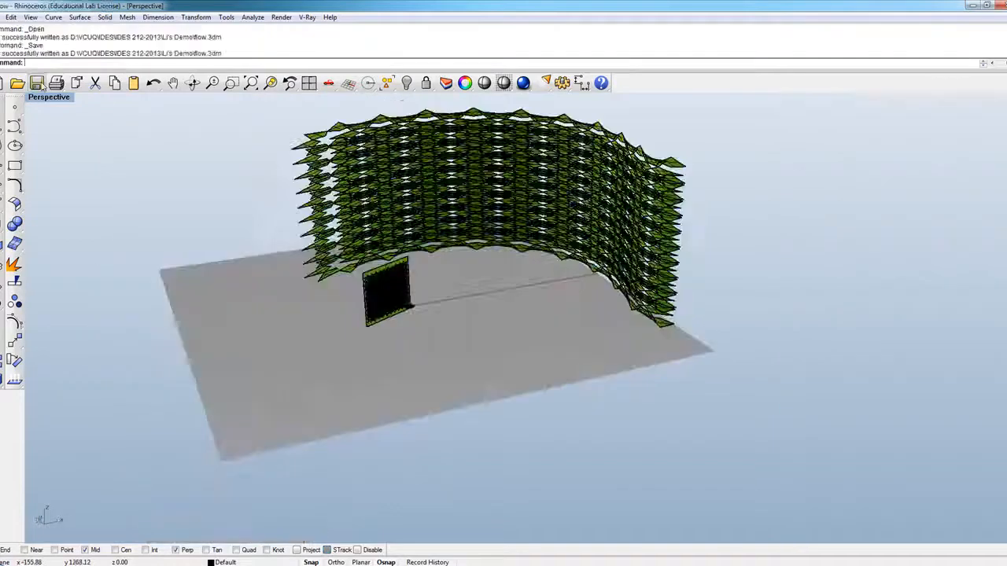
Step: Open the 4-09flow model from the Homework folder
left_click(18, 84)
left_click(384, 133)
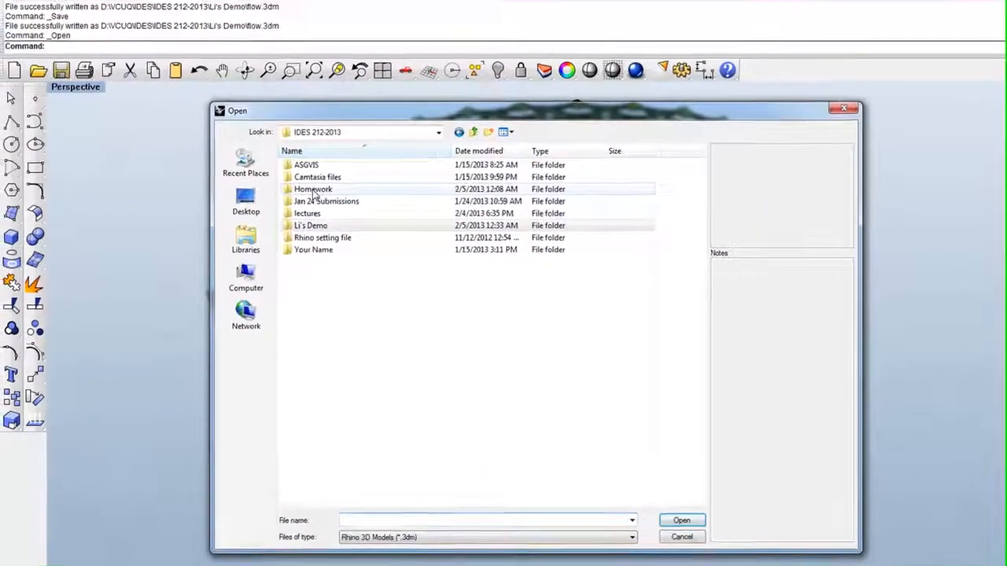
double_click(275, 185)
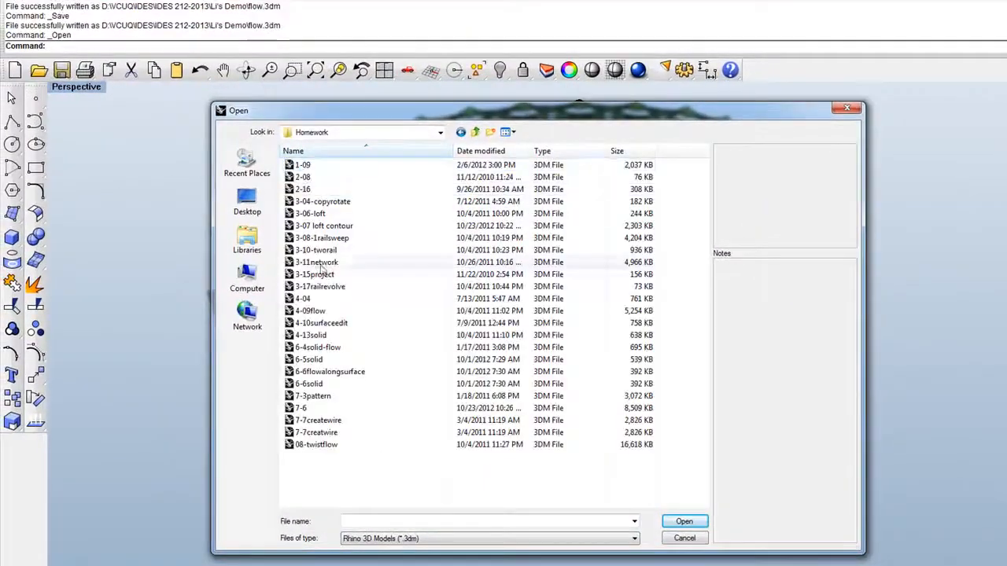
left_click(311, 311)
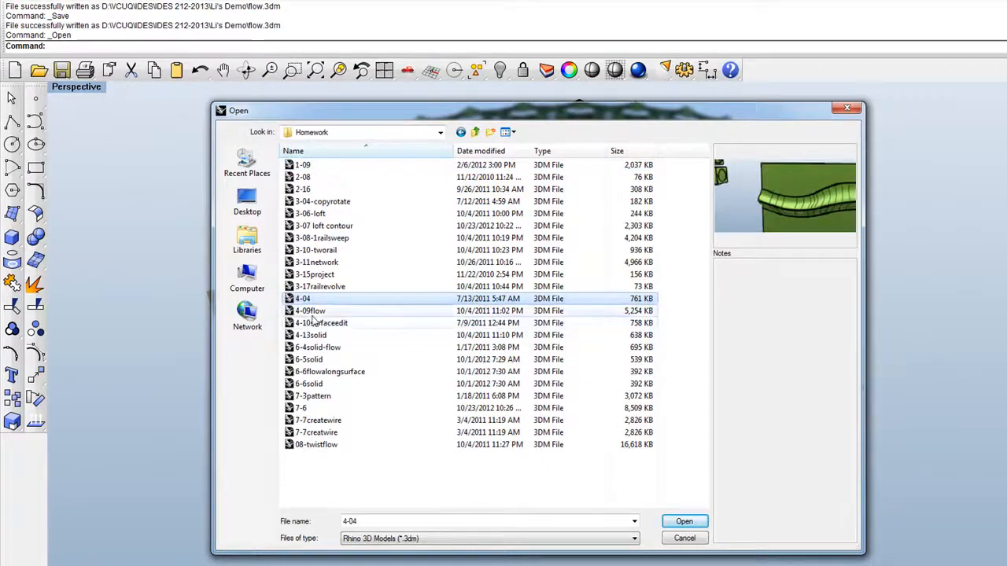
left_click(684, 521)
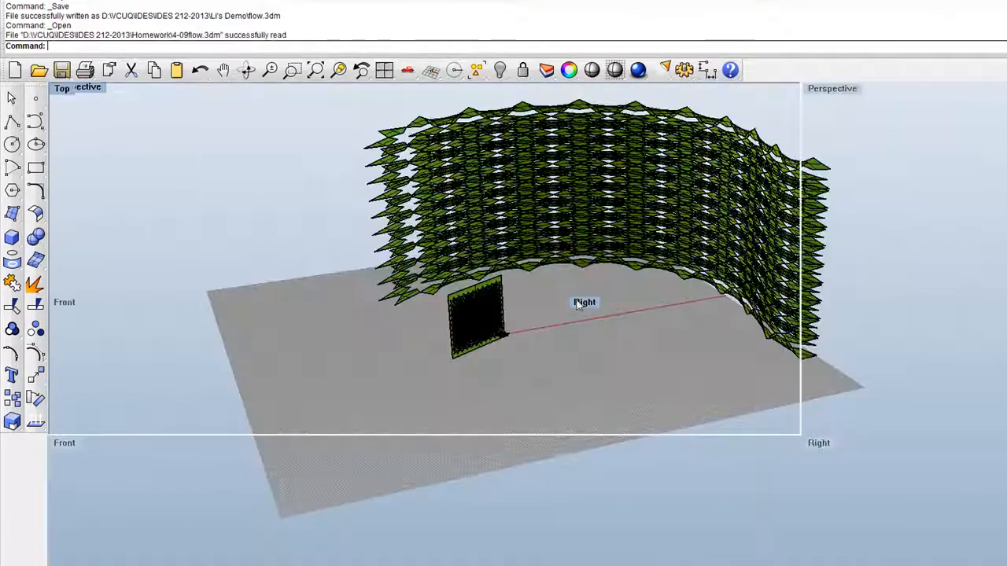
Step: Examine the flow examples: the patterned curved panel, the closed patterned band, and the domed red surfaces with circles and the letter R
scroll(372, 189, "down", 4)
scroll(415, 218, "up", 10)
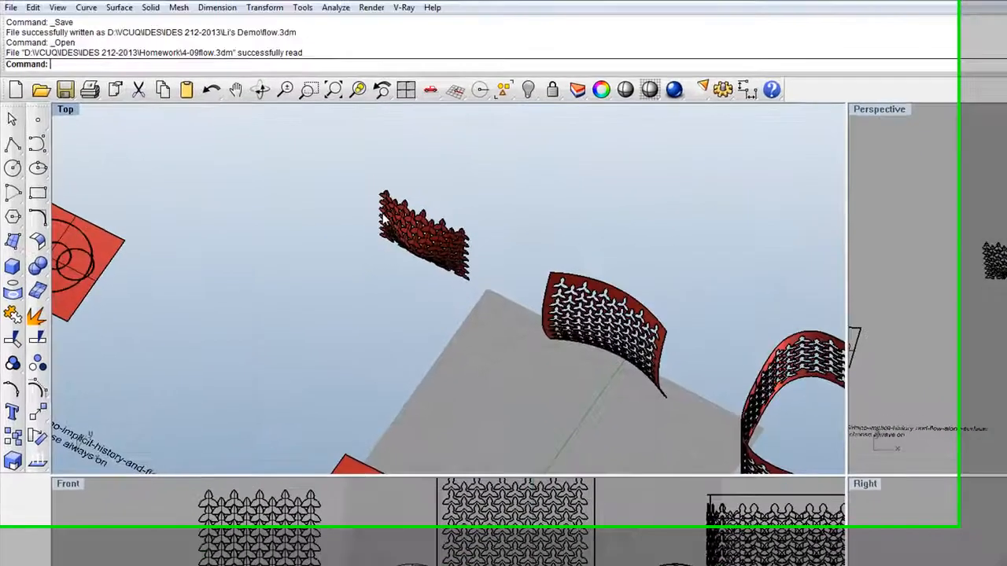
scroll(403, 201, "down", 4)
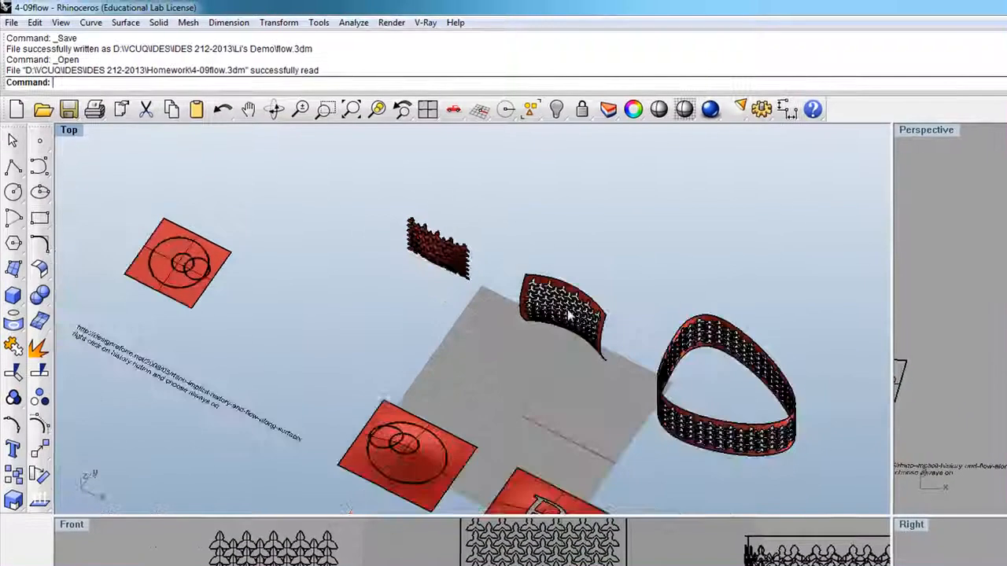
scroll(513, 266, "down", 4)
scroll(652, 384, "up", 5)
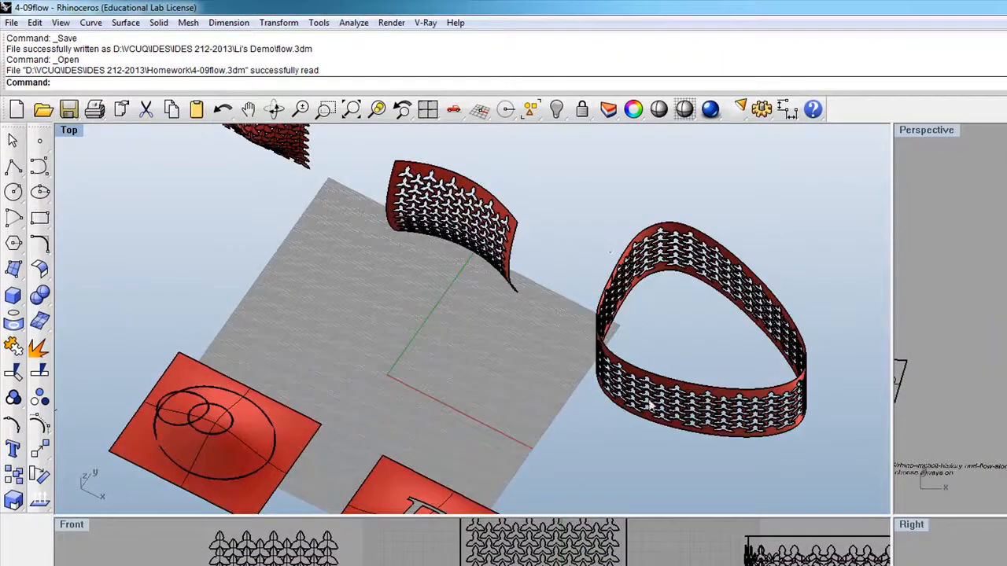
scroll(658, 307, "down", 4)
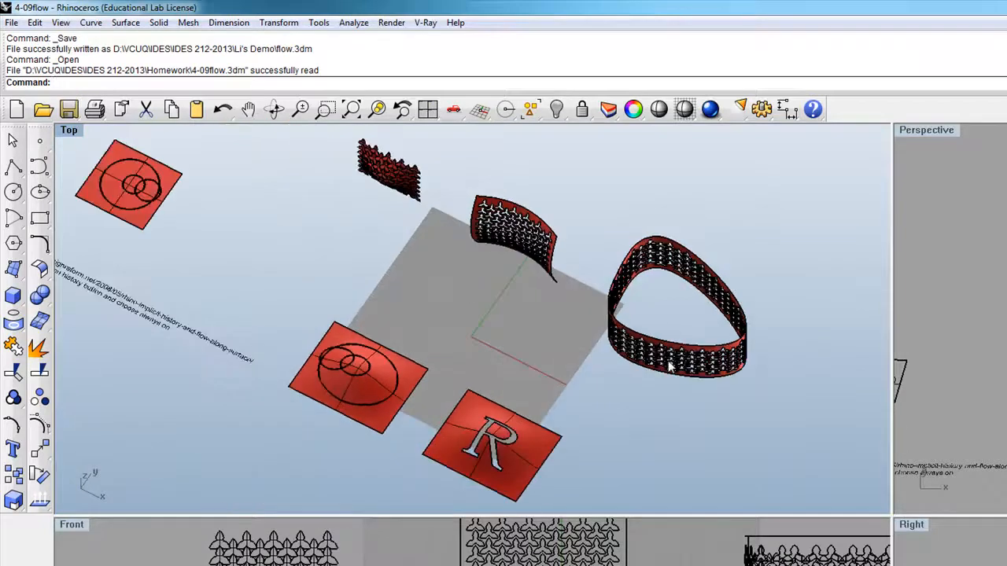
scroll(669, 354, "up", 5)
scroll(670, 366, "up", 2)
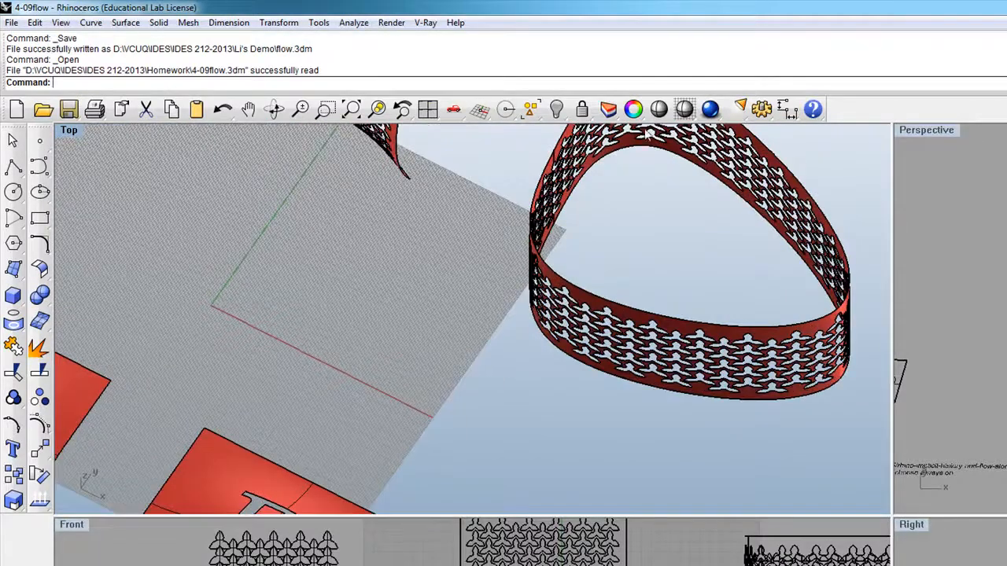
scroll(540, 236, "down", 4)
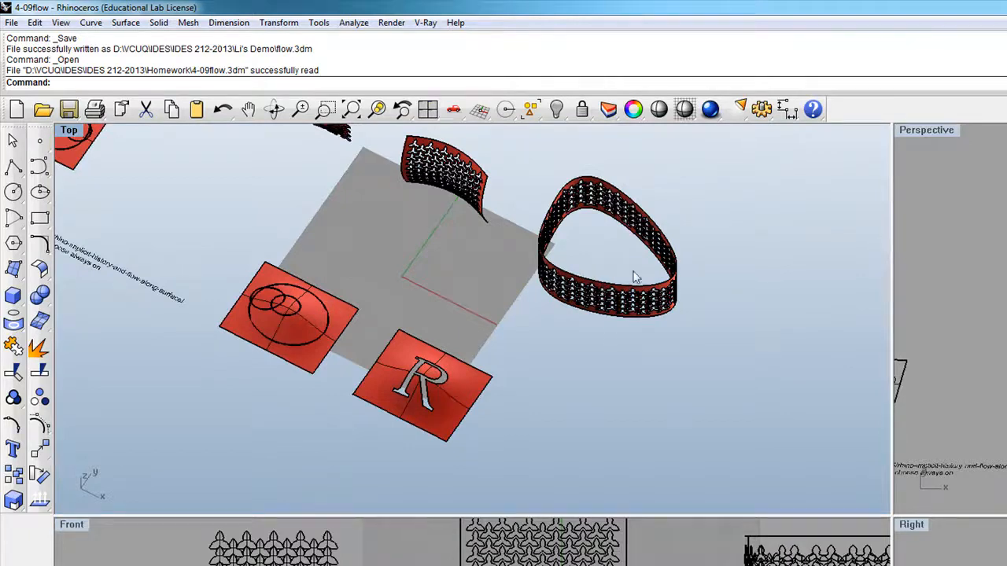
scroll(612, 266, "down", 3)
scroll(490, 346, "up", 5)
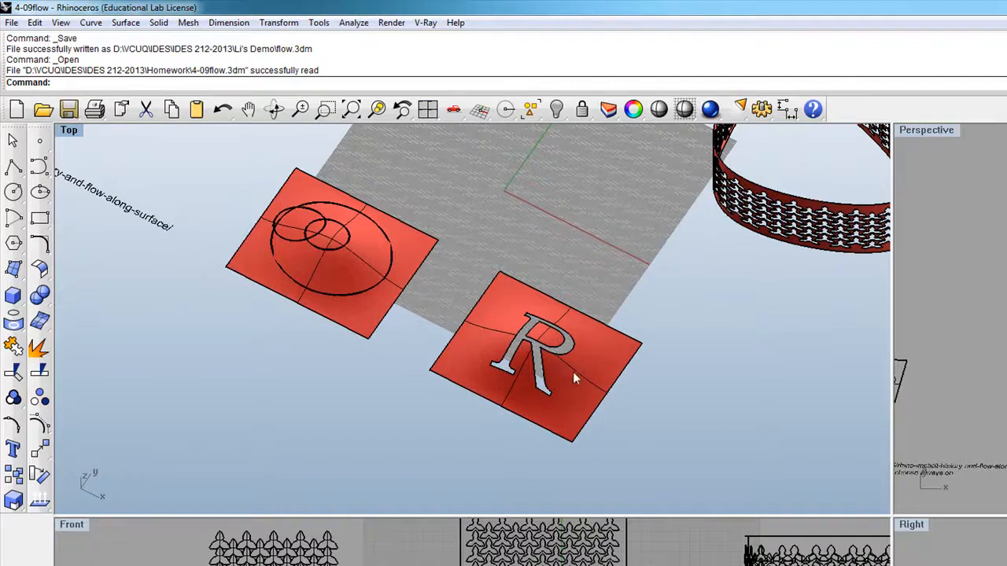
scroll(572, 371, "up", 2)
scroll(538, 310, "down", 5)
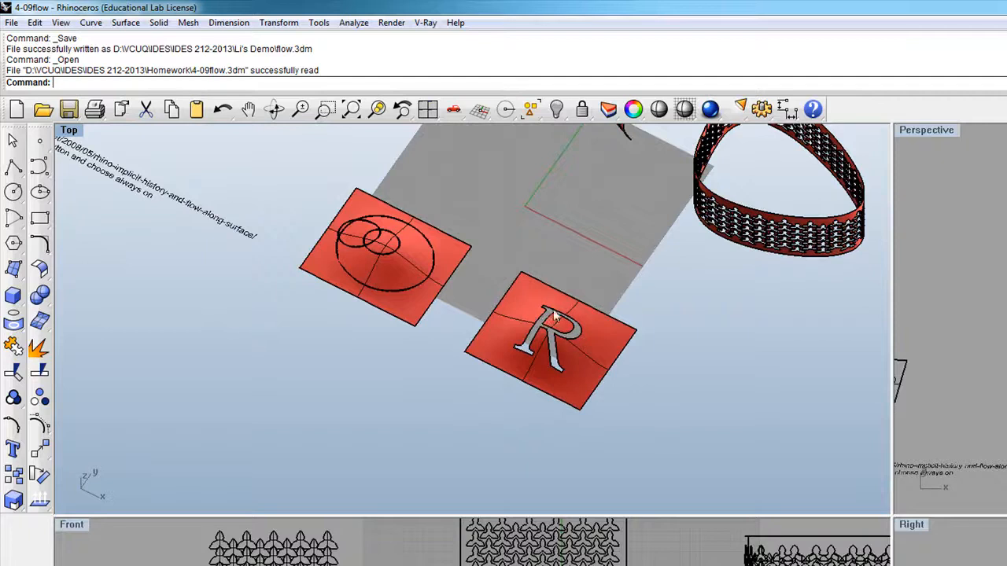
left_click(274, 109)
left_click_drag(326, 198, 561, 283)
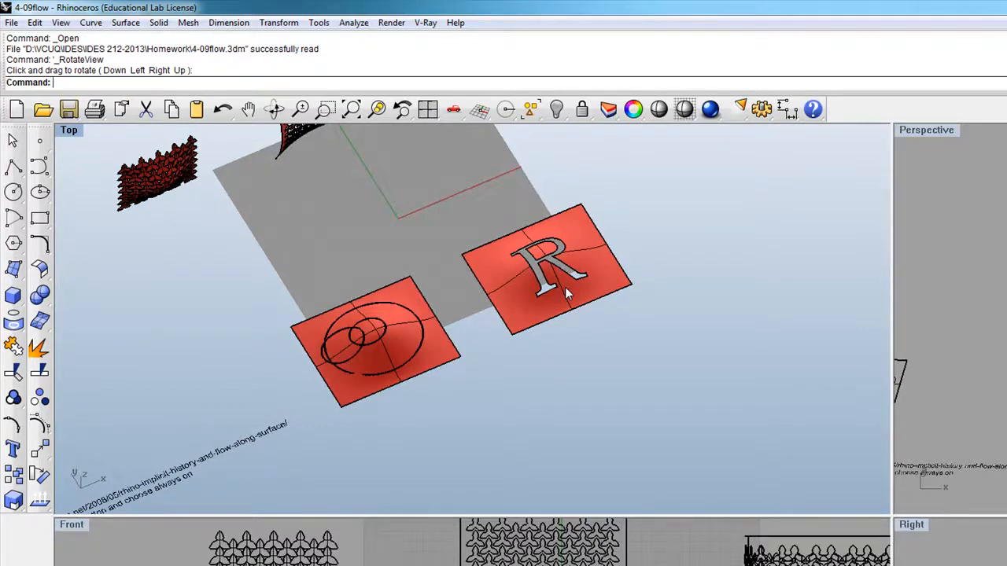
Step: Start the Flow along Surface command in the 4-09flow model
left_click(40, 448)
left_click(171, 517)
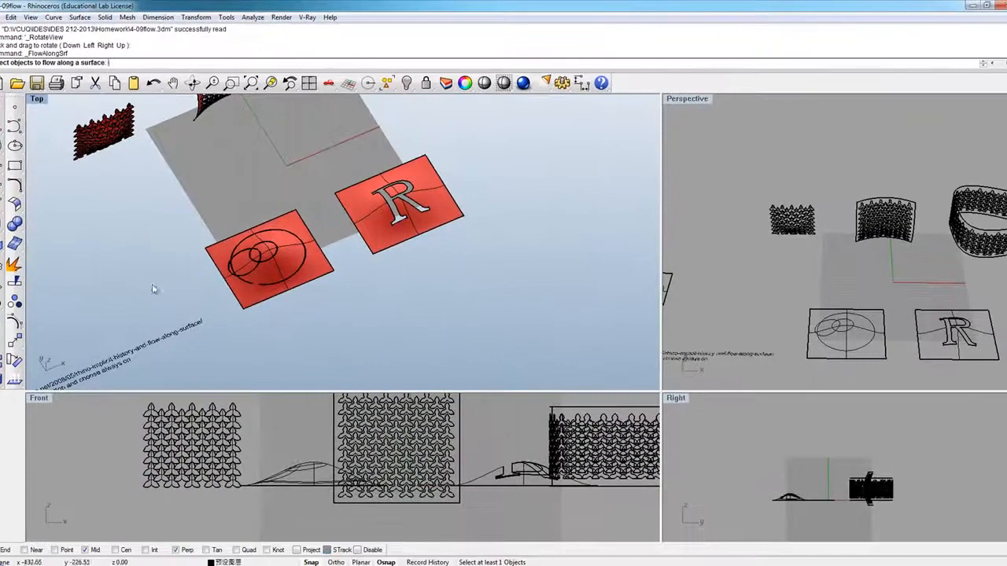
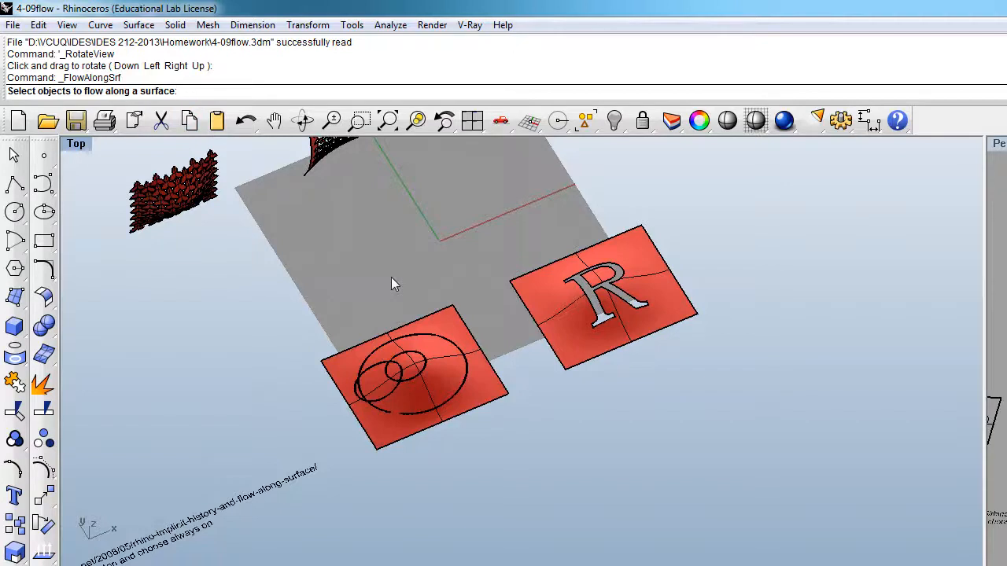
Step: Inspect the patterned curved panel up close and compare it with the closed band and the red circle and R surfaces
scroll(453, 386, "down", 3)
scroll(436, 260, "up", 4)
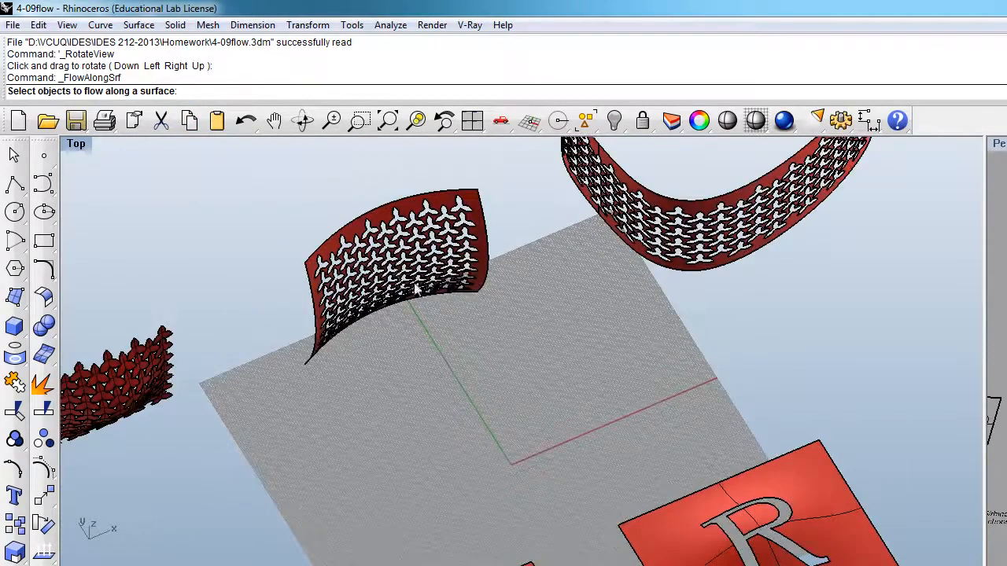
scroll(484, 299, "down", 3)
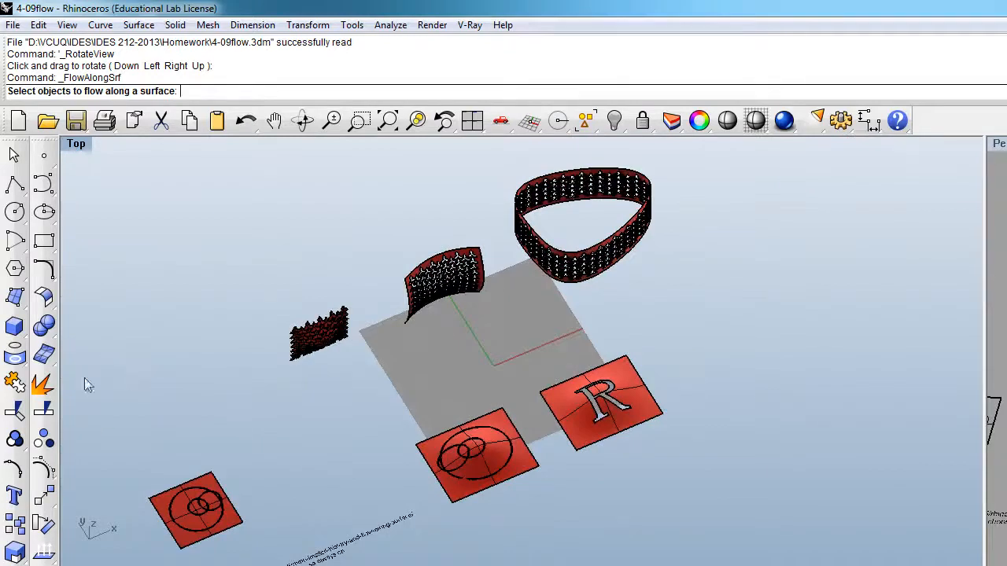
left_click(15, 355)
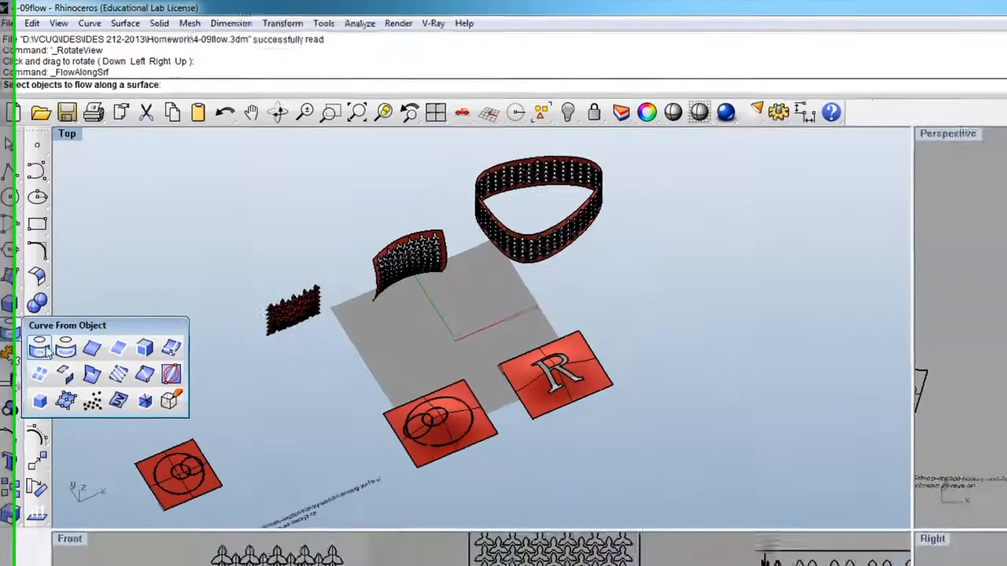
left_click(41, 348)
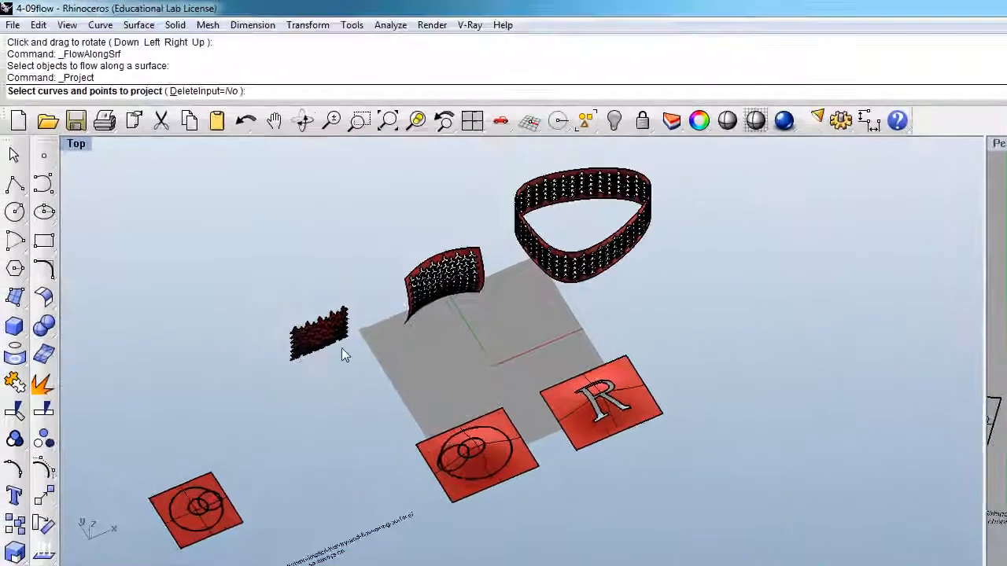
scroll(417, 313, "up", 5)
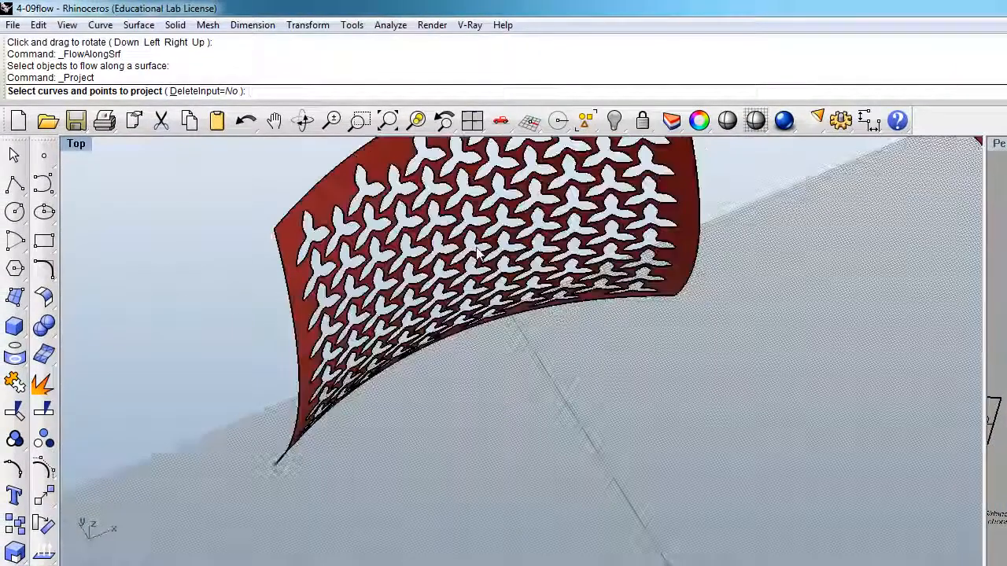
scroll(330, 267, "down", 3)
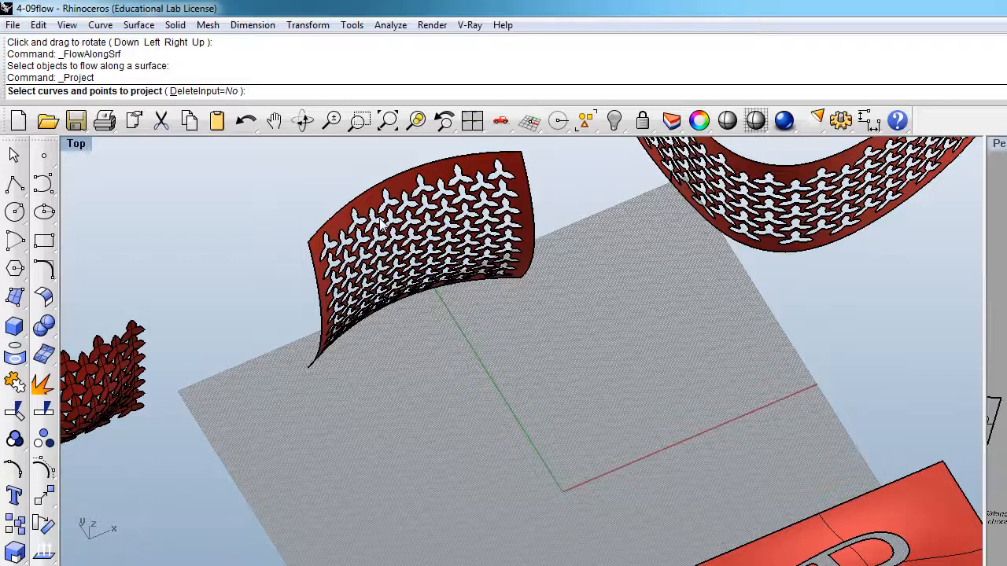
scroll(484, 305, "down", 5)
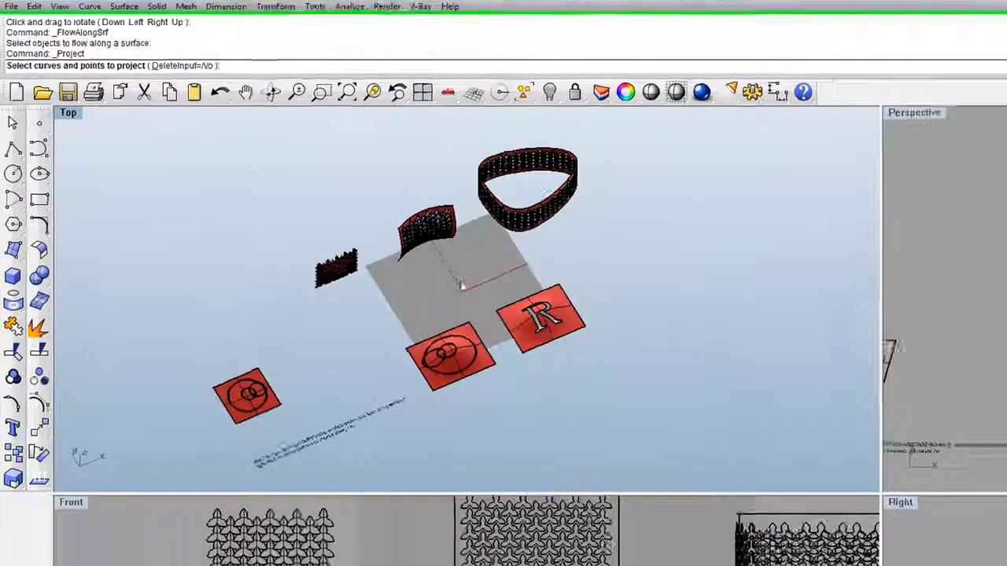
Step: Open the 6-4solid-flow model from the Homework folder without saving changes to 4-09flow
left_click(38, 70)
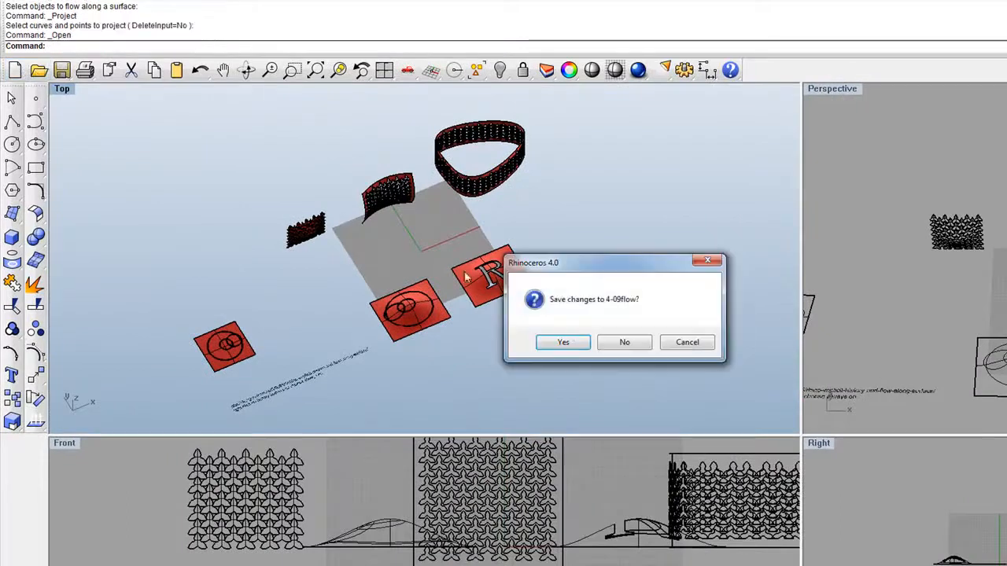
left_click(625, 344)
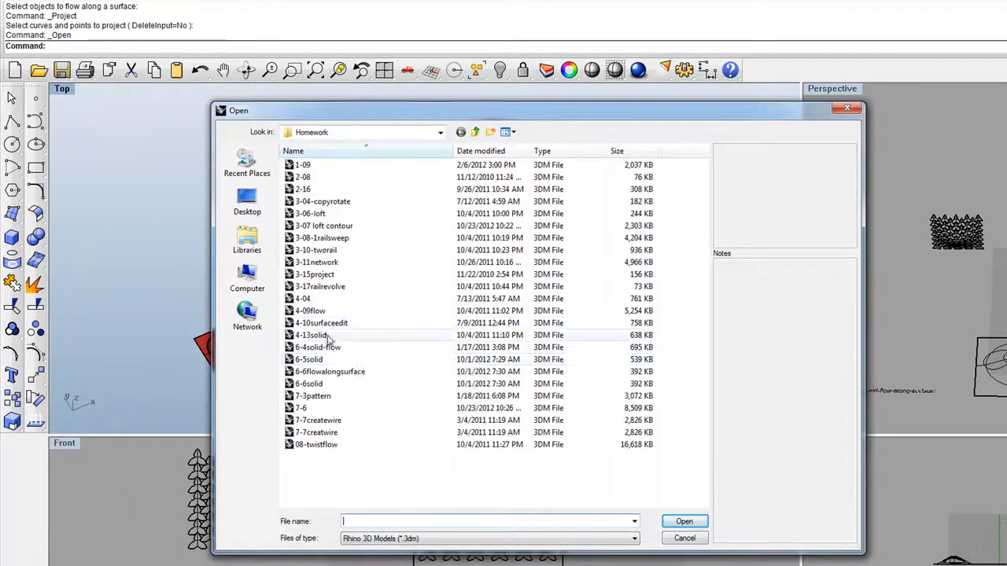
left_click(338, 347)
left_click(683, 521)
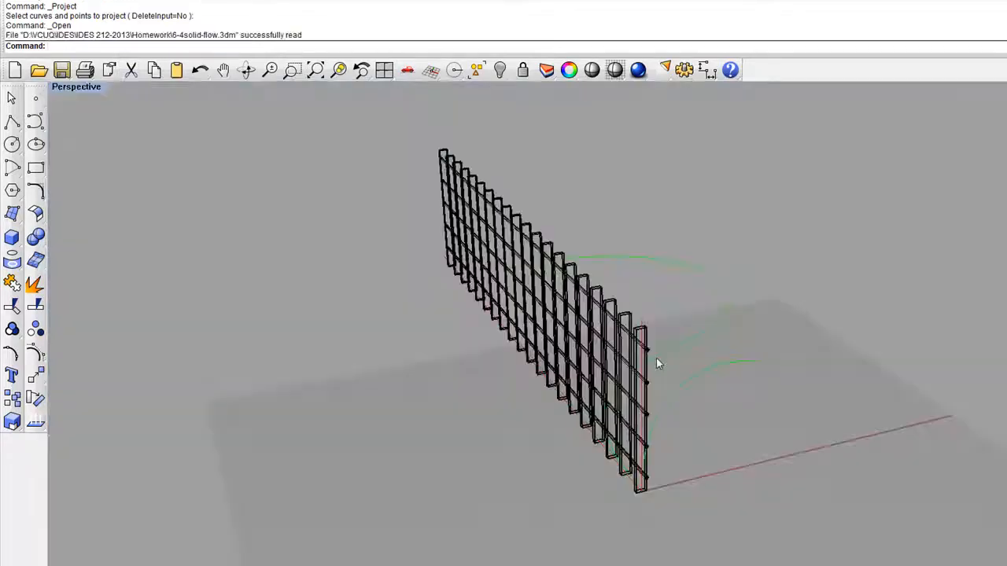
Step: Start the Flow command in the fence model and switch the Perspective viewport to the M_red display mode
left_click(246, 70)
left_click_drag(618, 267, 625, 388)
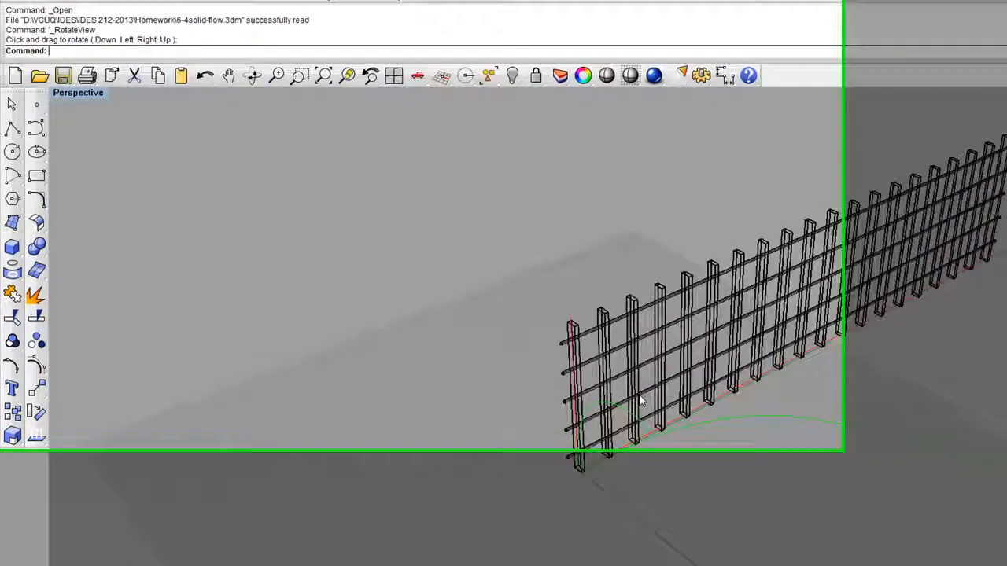
right_click_drag(639, 396, 487, 346, "shift")
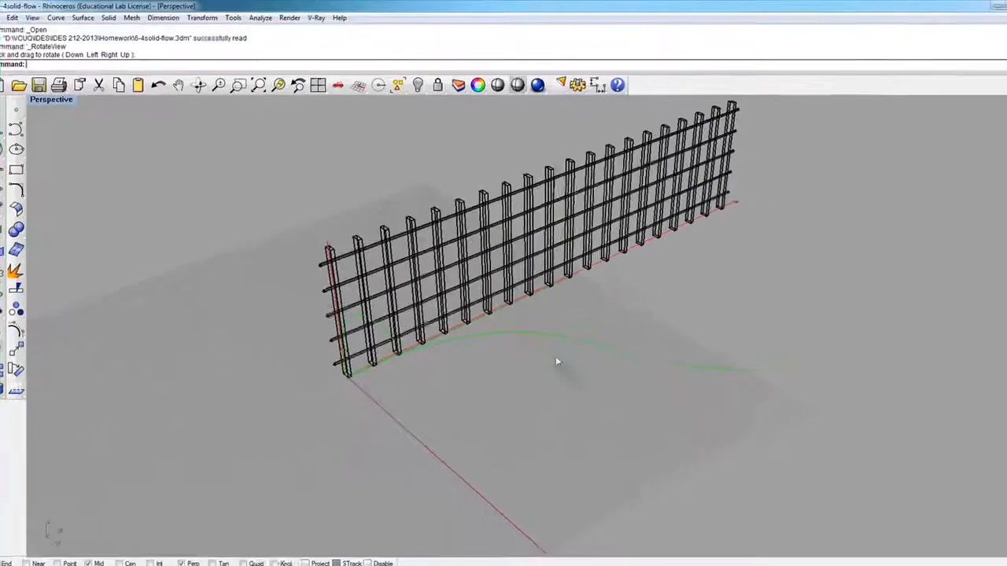
type("Flow")
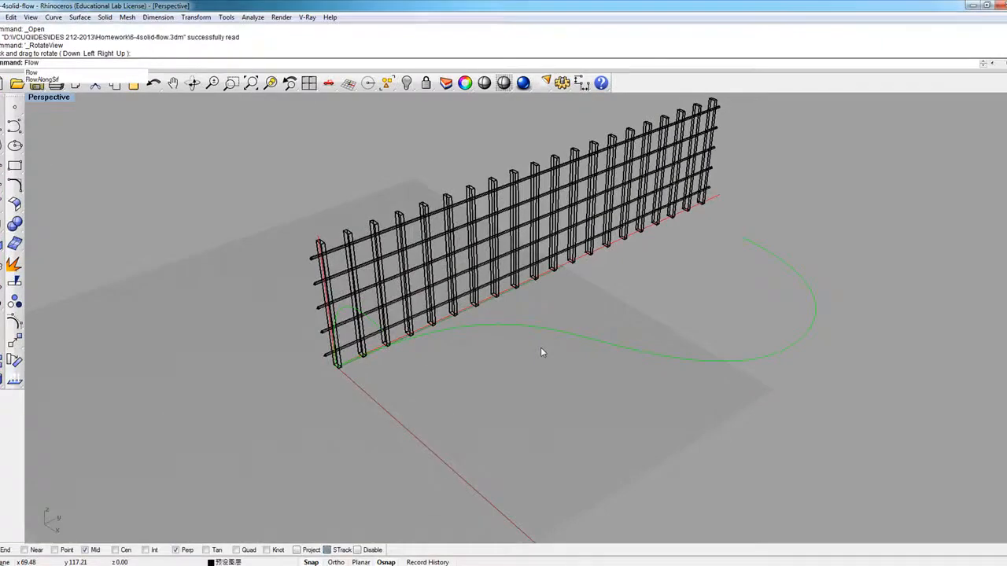
left_click(39, 73)
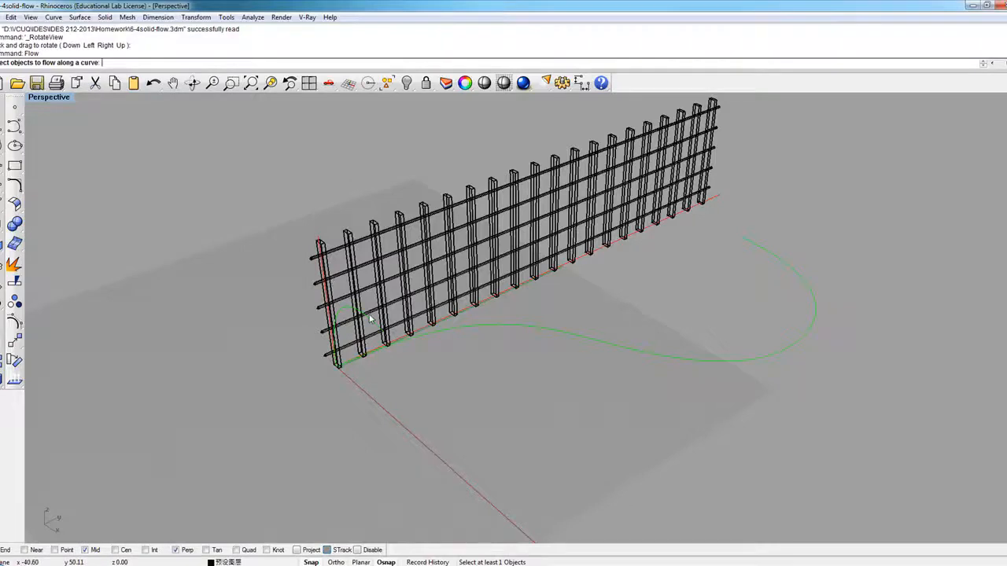
scroll(401, 290, "up", 3)
left_click(50, 96)
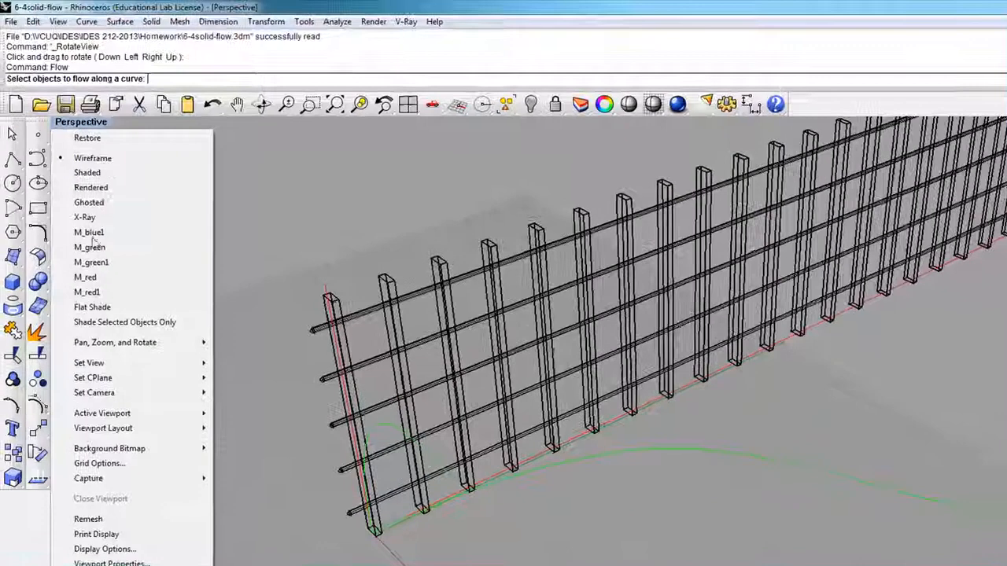
left_click(79, 279)
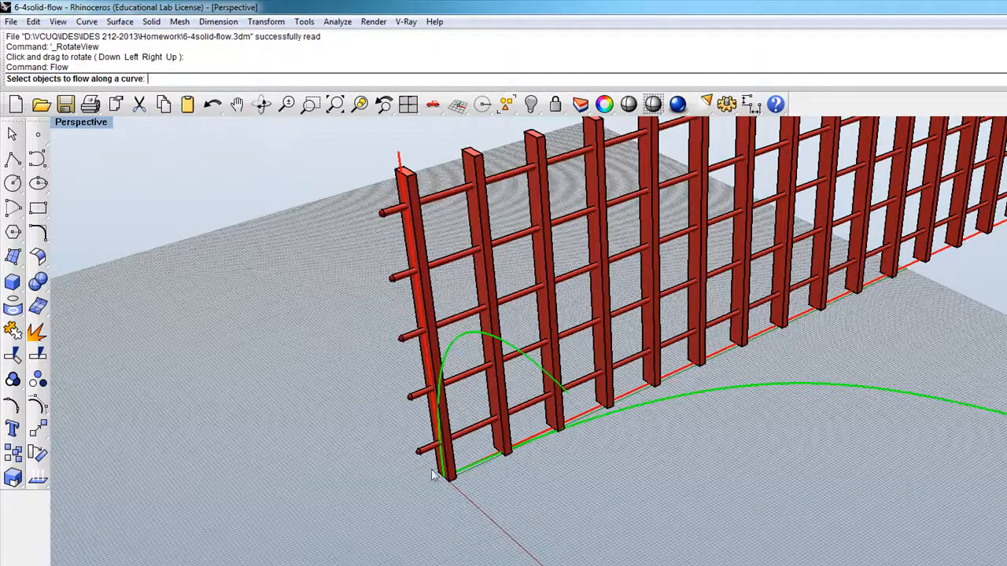
scroll(416, 386, "down", 5)
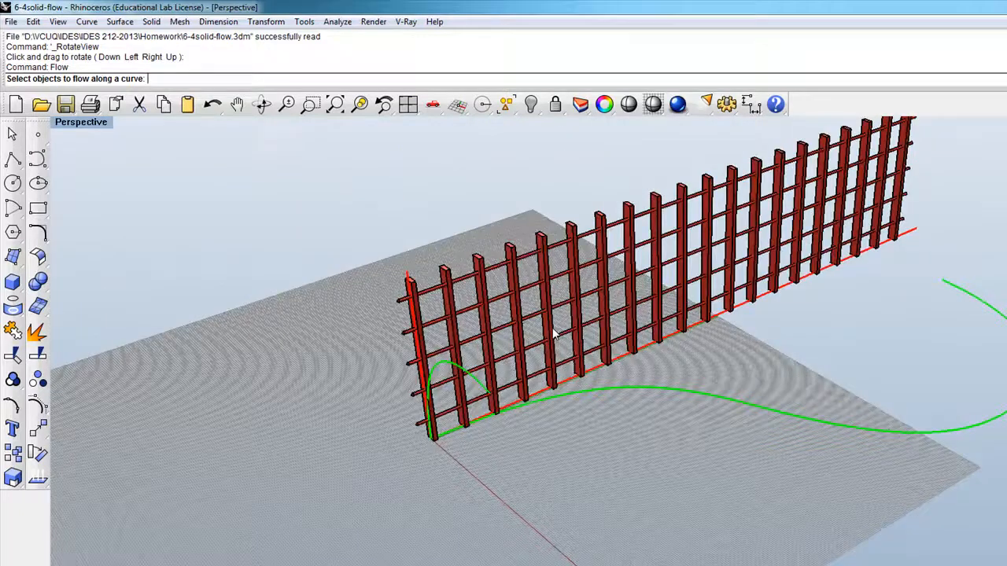
scroll(674, 309, "up", 2)
left_click(681, 313)
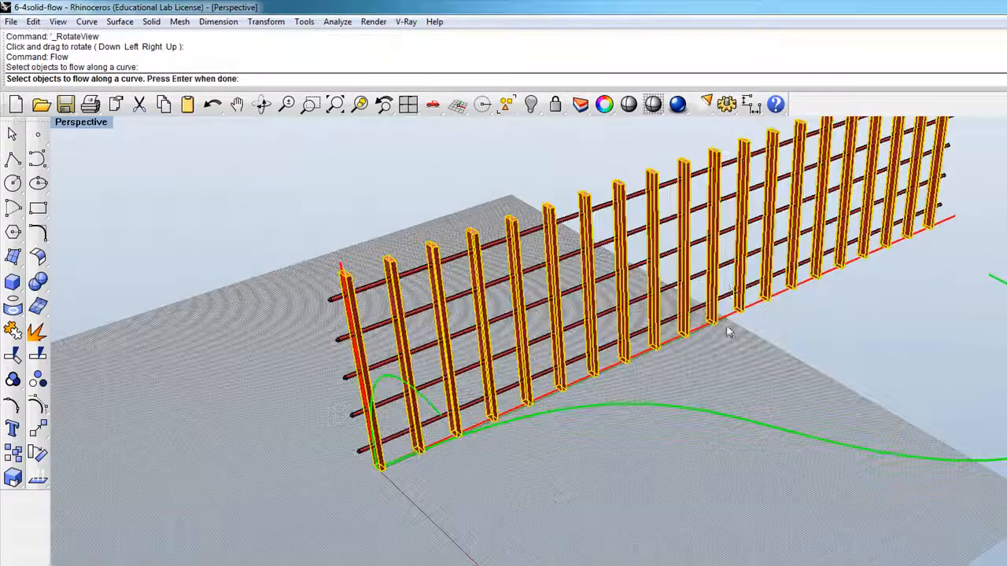
scroll(969, 179, "down", 5)
scroll(610, 409, "up", 5)
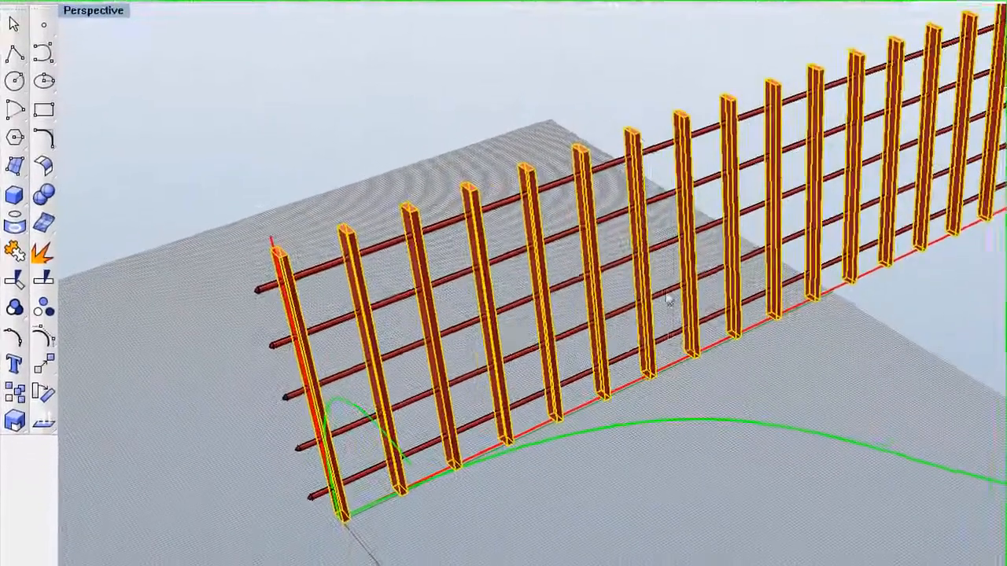
left_click(576, 366)
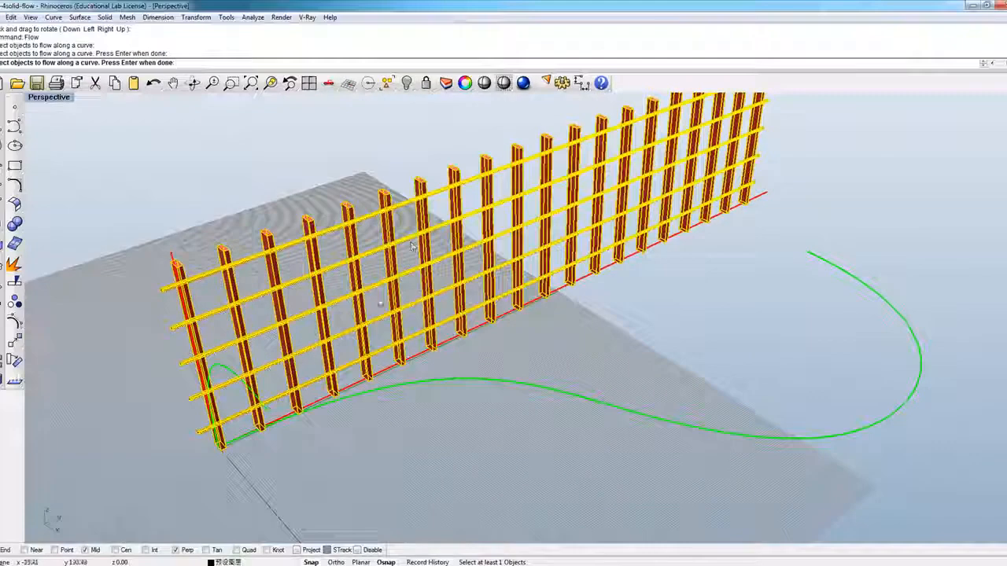
scroll(411, 247, "down", 2)
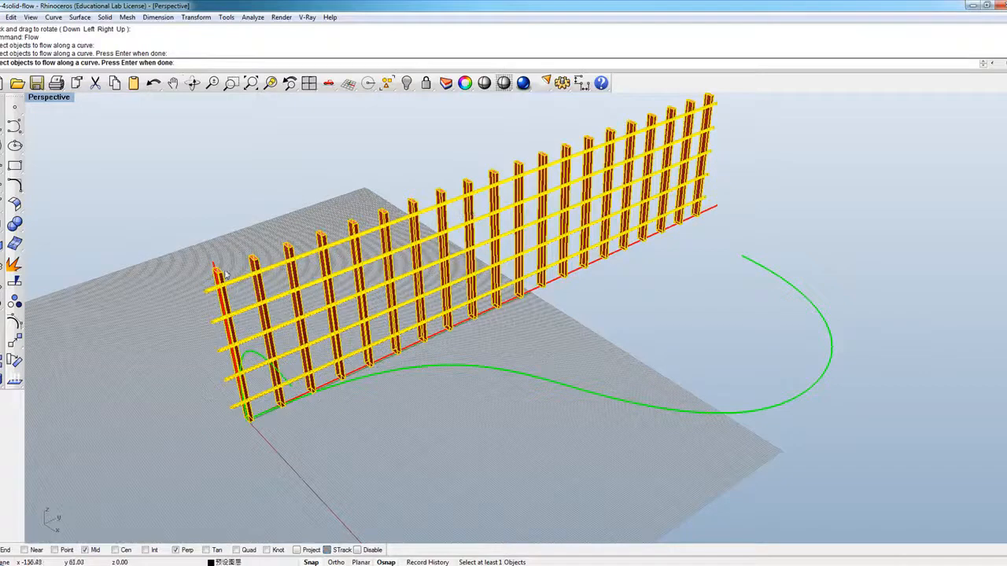
scroll(305, 313, "up", 2)
scroll(306, 312, "down", 2)
scroll(306, 312, "up", 1)
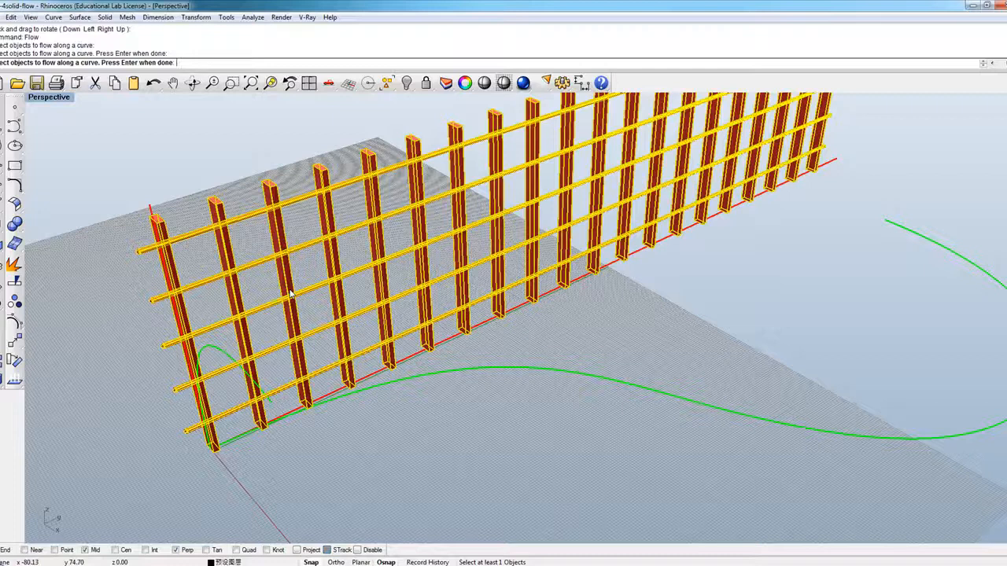
right_click_drag(287, 270, 390, 253)
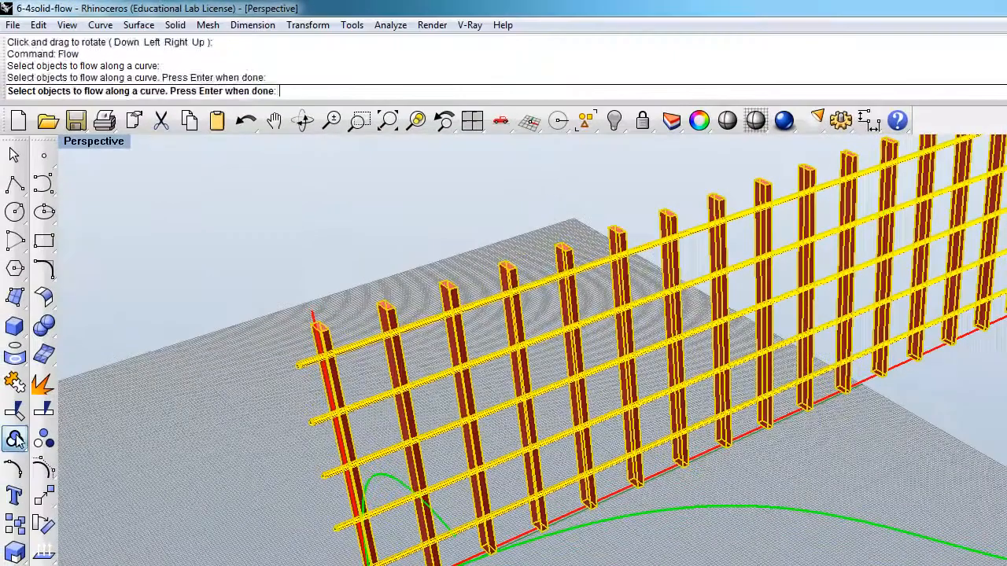
Step: Group the fence's vertical posts and horizontal rails into a single object and select the group
left_click(0, 302)
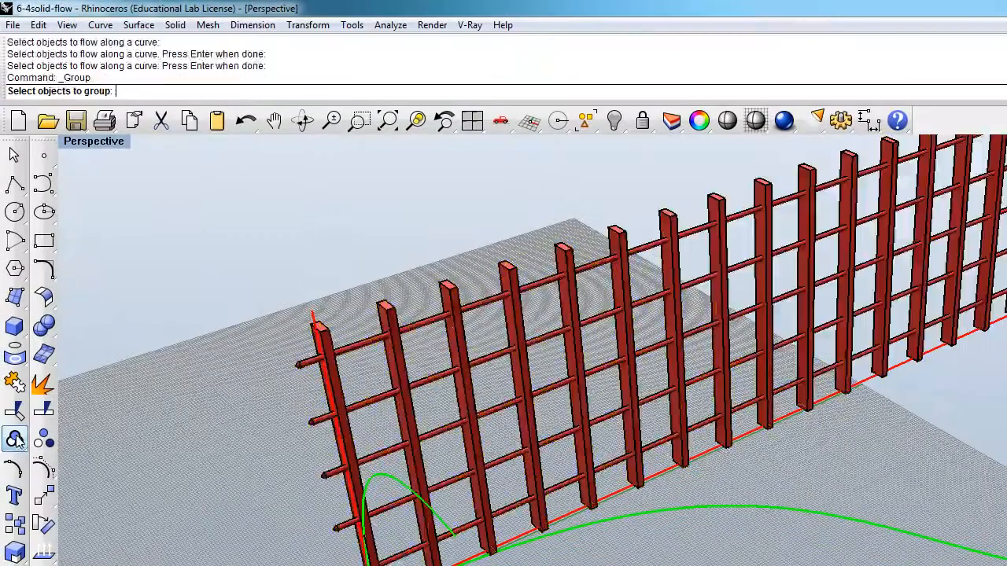
left_click(403, 372)
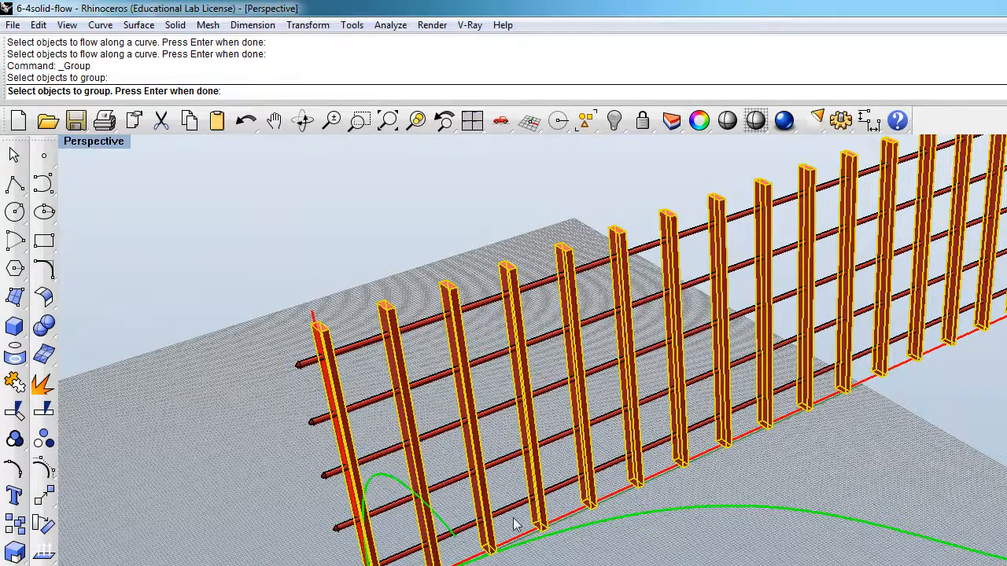
left_click(469, 306)
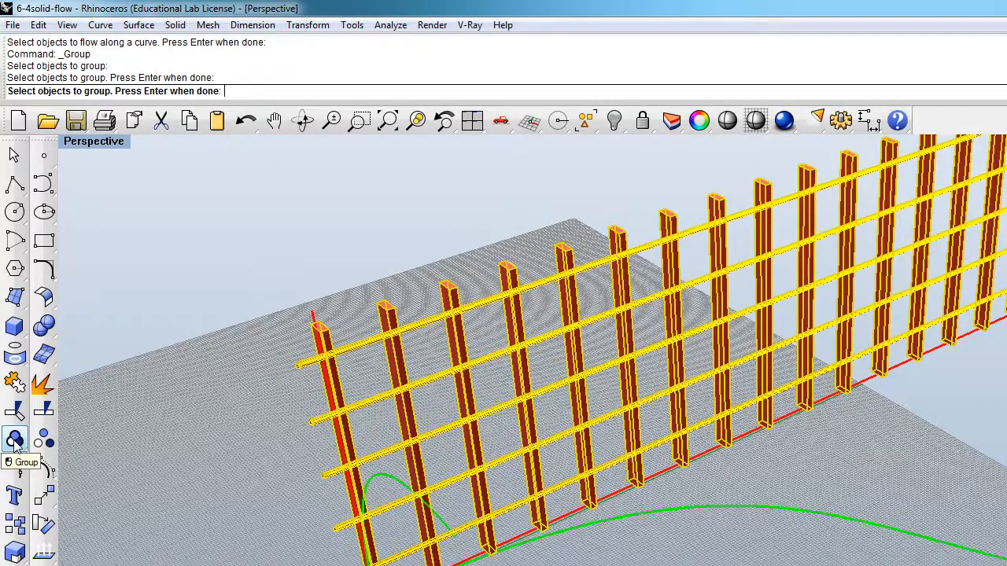
key("Return")
left_click(388, 455)
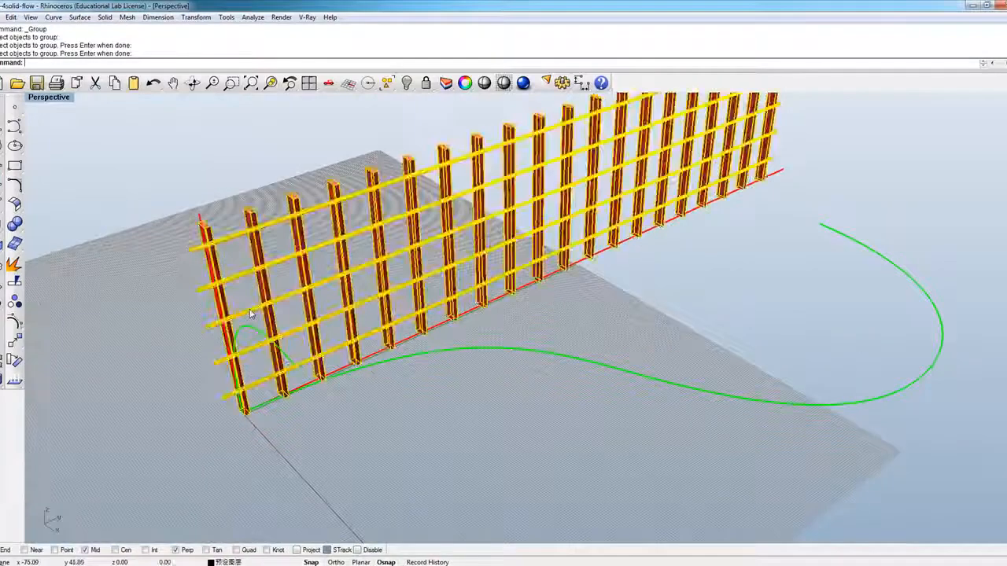
Step: Examine the grouped fence with its vertical and horizontal red base lines and the two green target curves
scroll(379, 356, "down", 3)
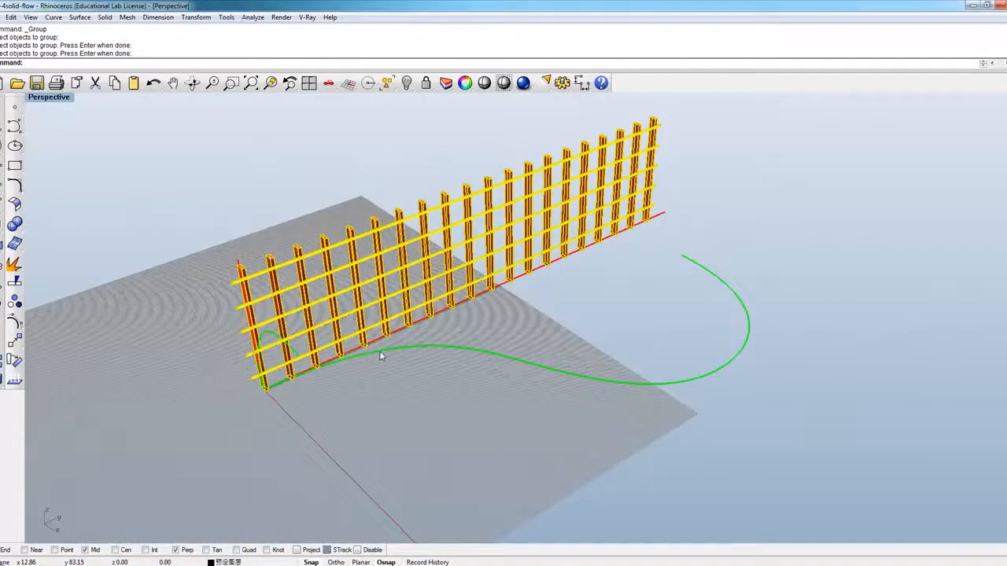
scroll(379, 351, "up", 2)
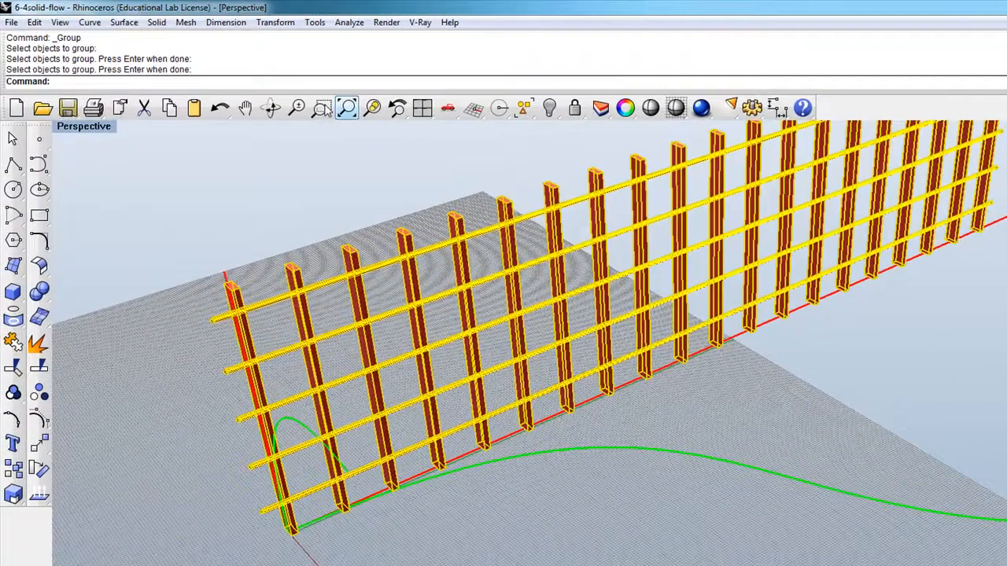
right_click_drag(479, 421, 314, 472)
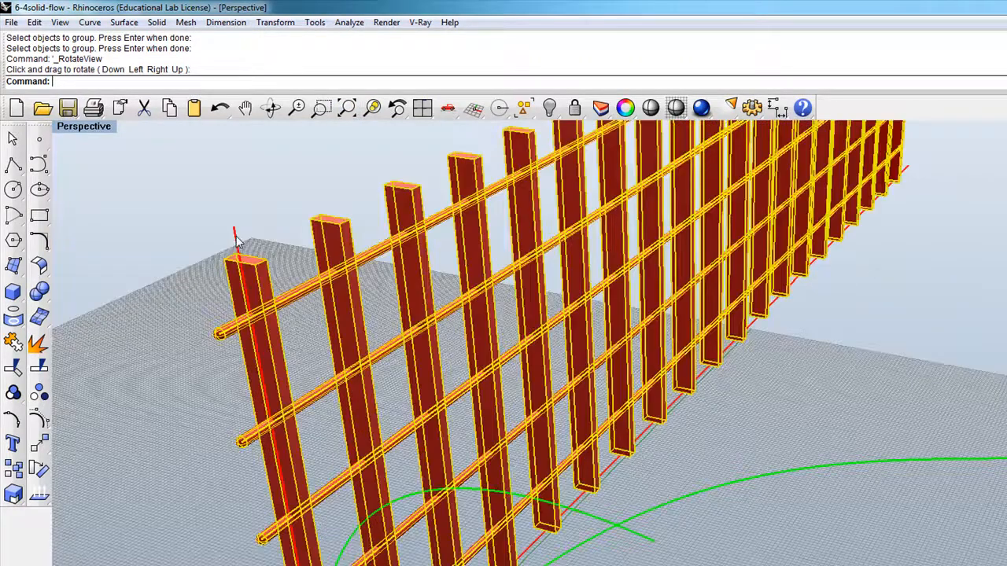
right_click_drag(503, 471, 564, 472)
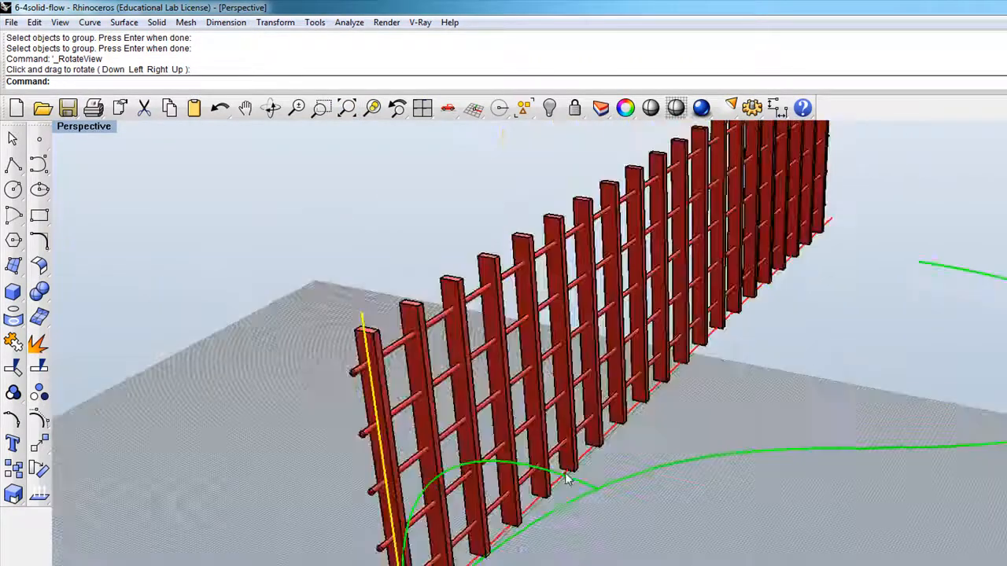
left_click(565, 473)
left_click(622, 482)
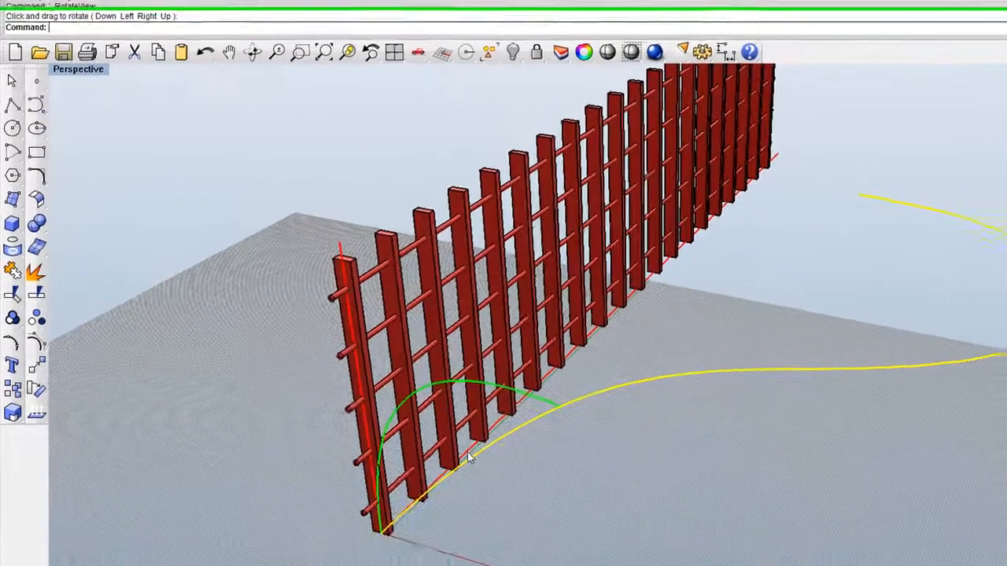
left_click(472, 558)
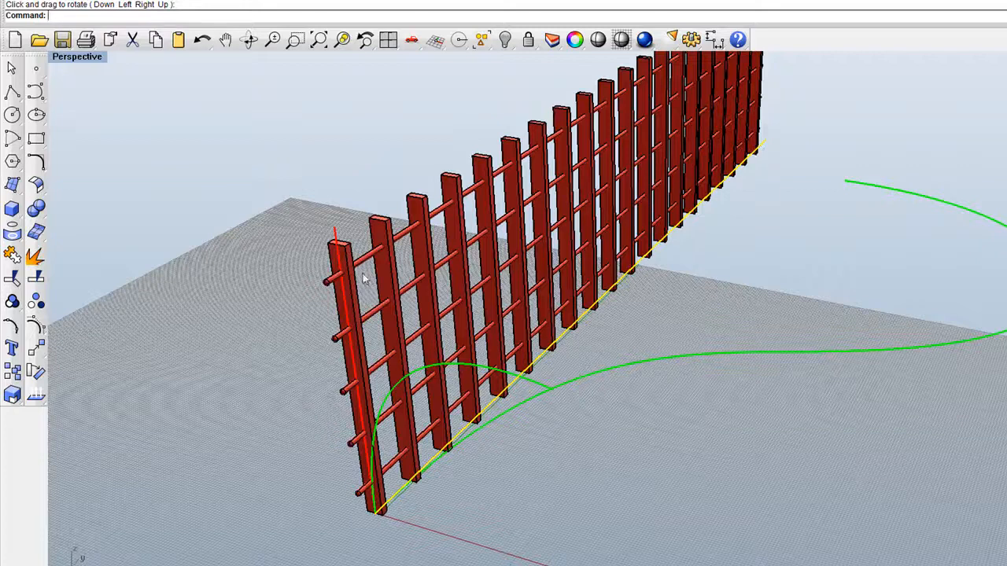
left_click(334, 231)
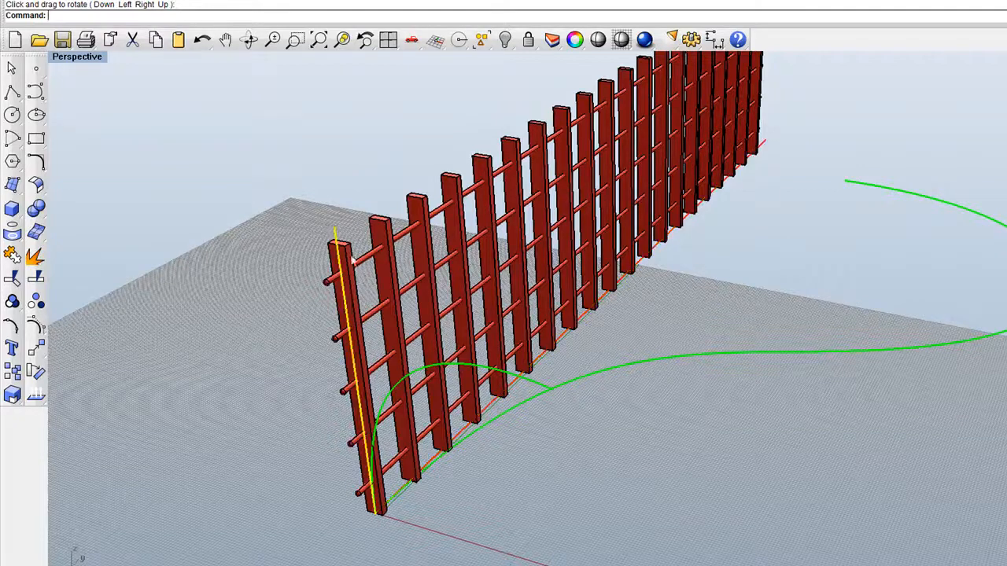
scroll(440, 490, "up", 2)
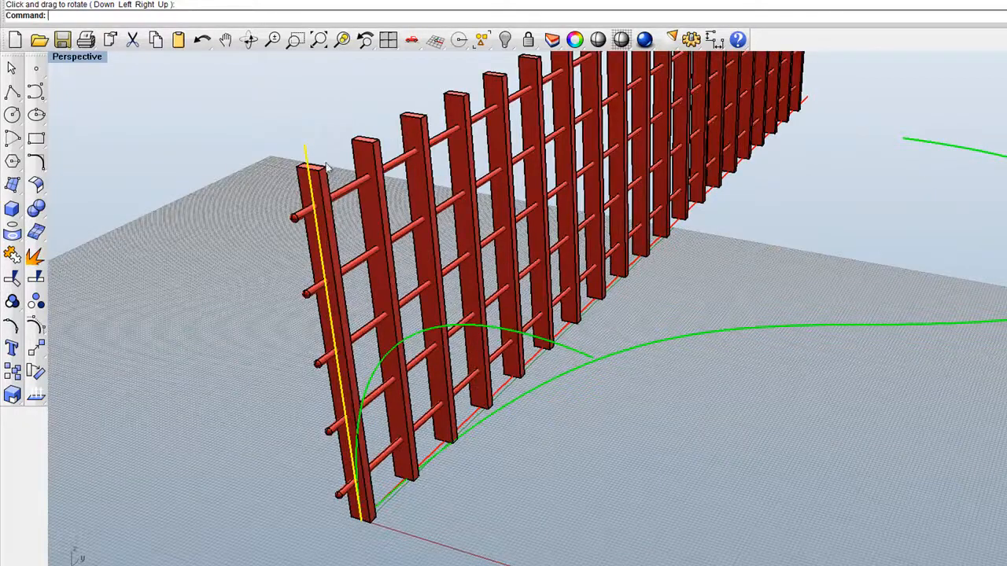
scroll(357, 503, "down", 2)
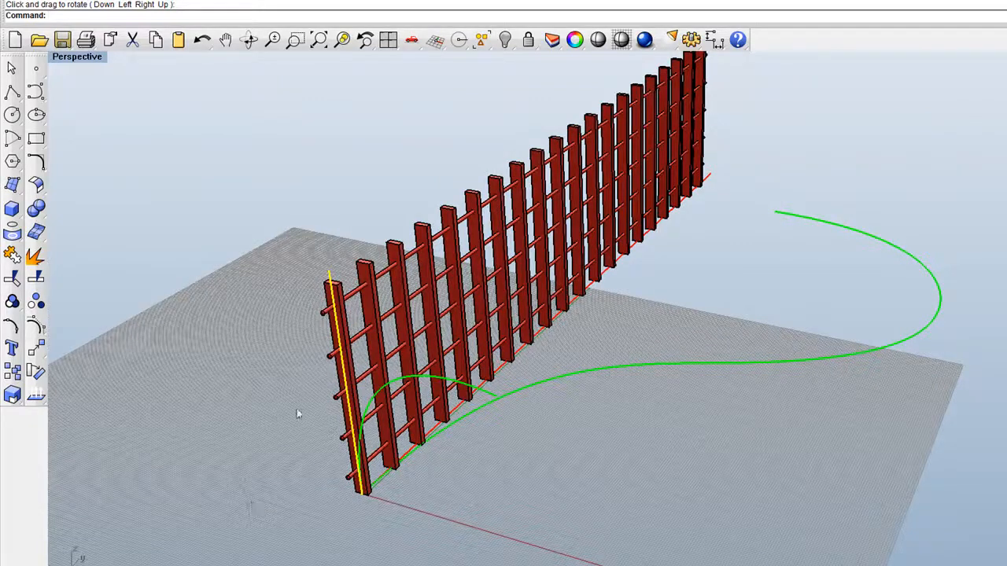
scroll(362, 387, "up", 2)
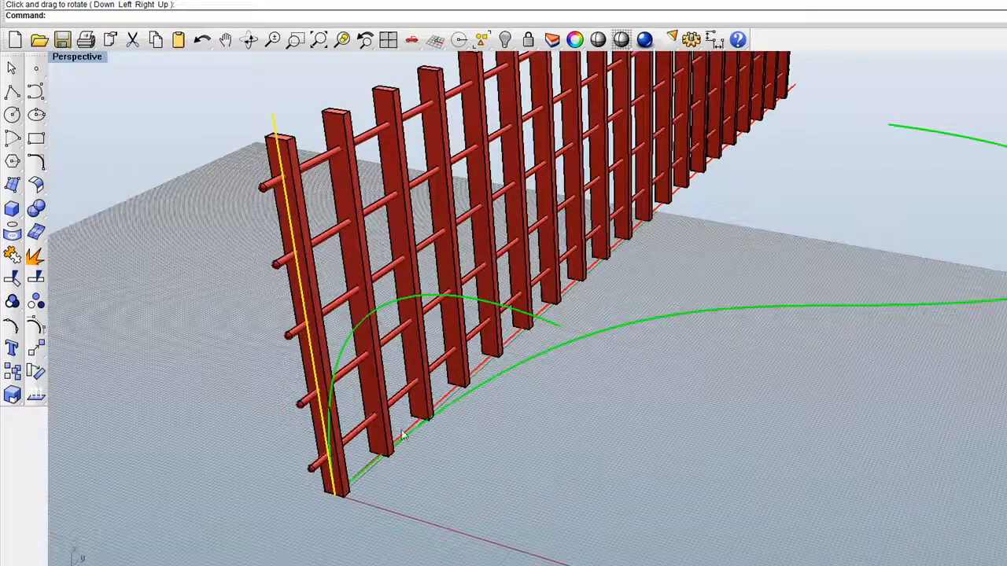
scroll(362, 370, "down", 2)
left_click(459, 424)
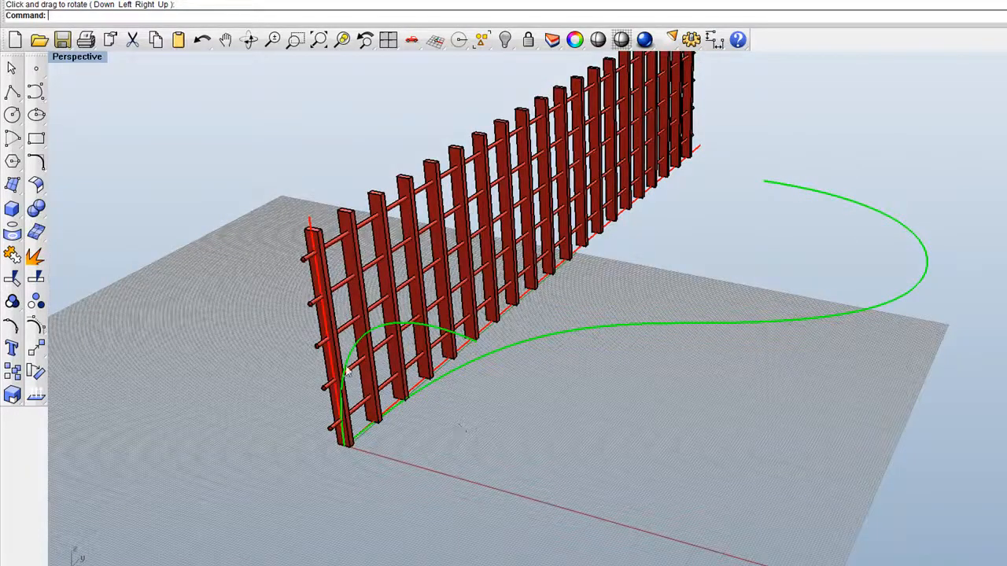
scroll(346, 370, "up", 2)
left_click(368, 293)
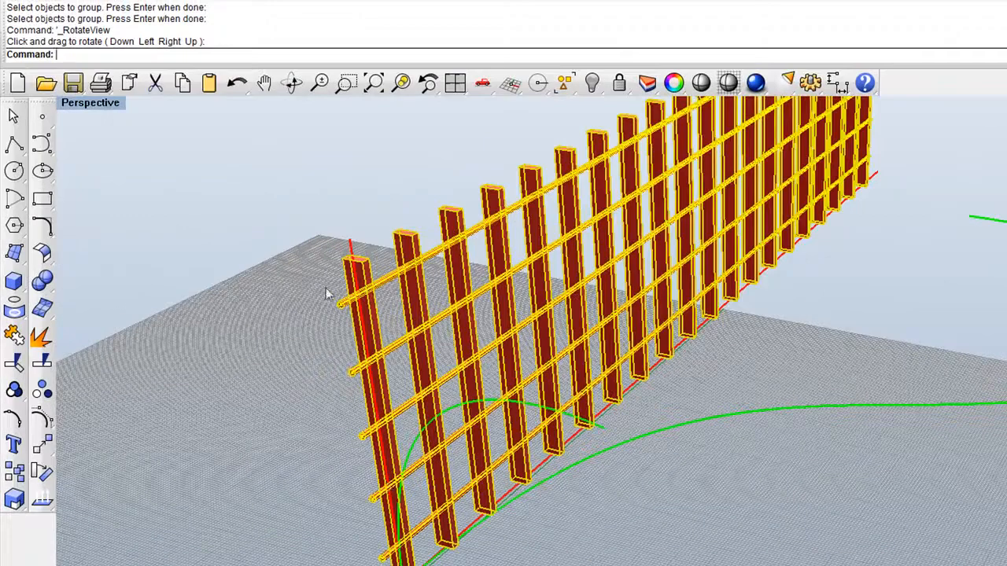
key("Escape")
left_click(42, 446)
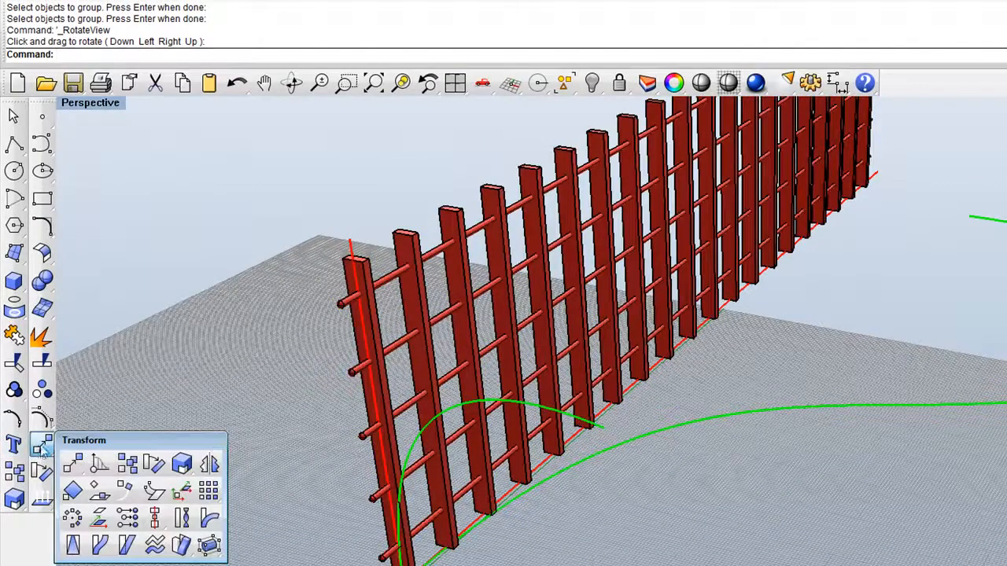
left_click(164, 276)
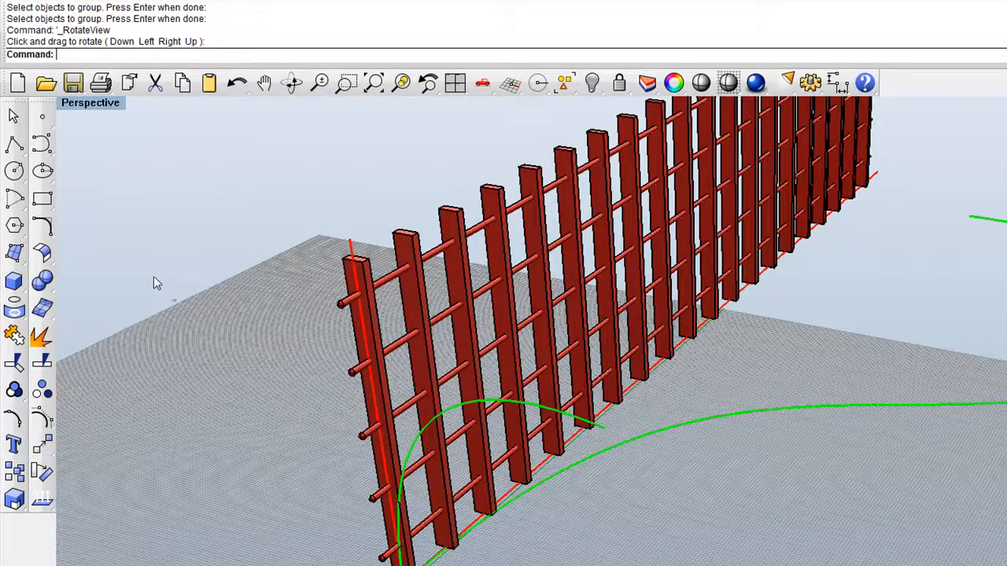
type("Flow")
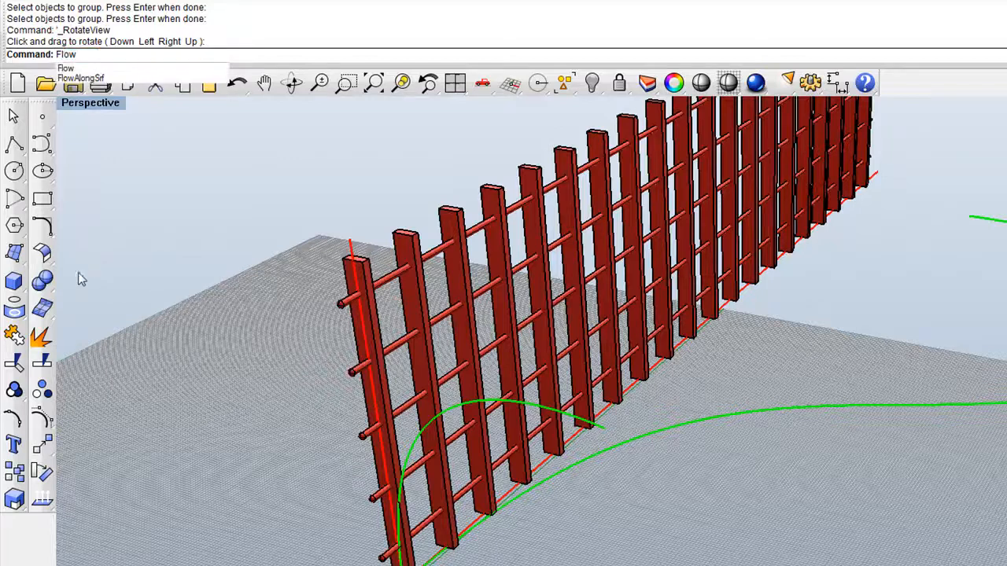
Step: Flow a copy of the grouped fence from the upper end of the vertical red line to the free end of the arched green curve
left_click(42, 446)
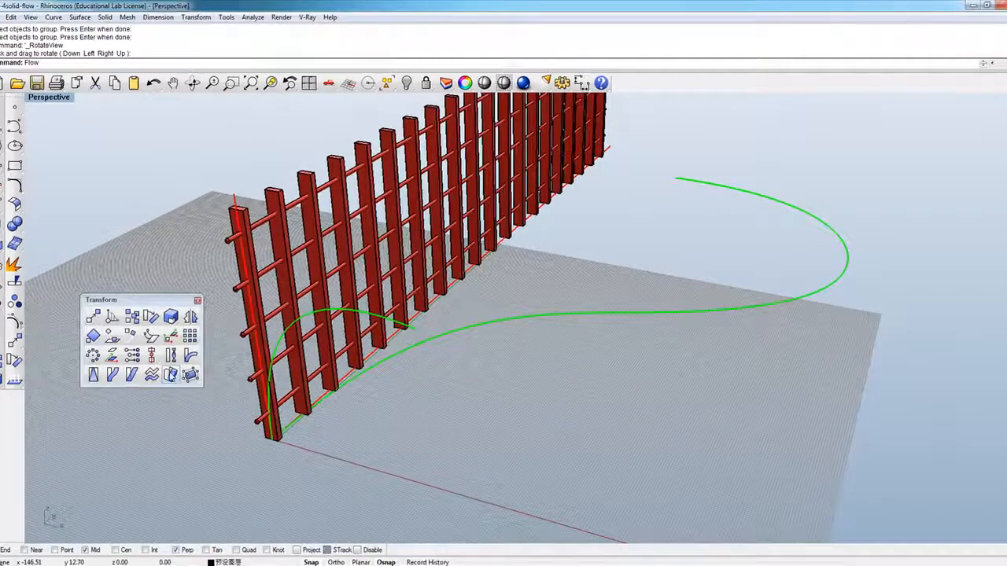
left_click(170, 376)
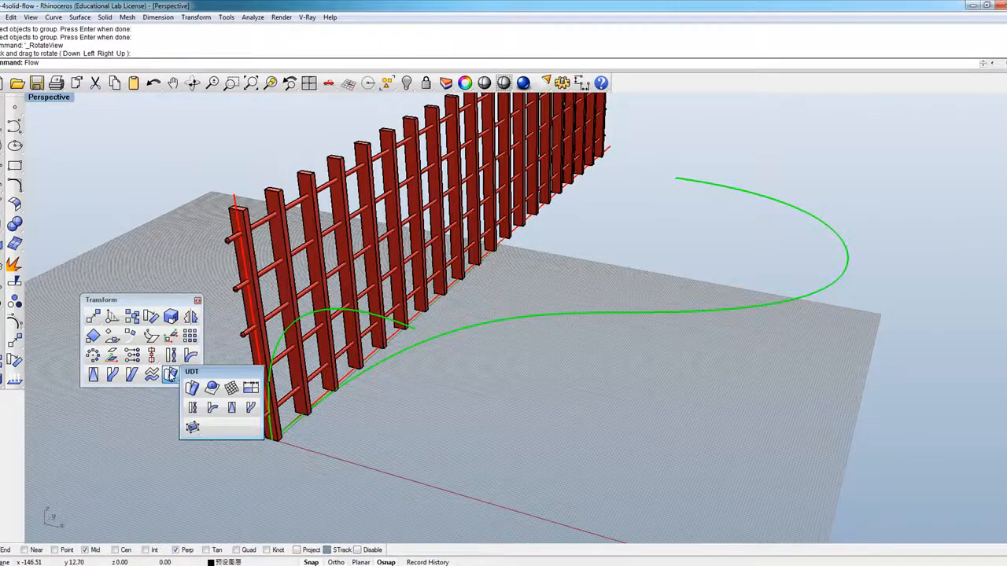
left_click(251, 411)
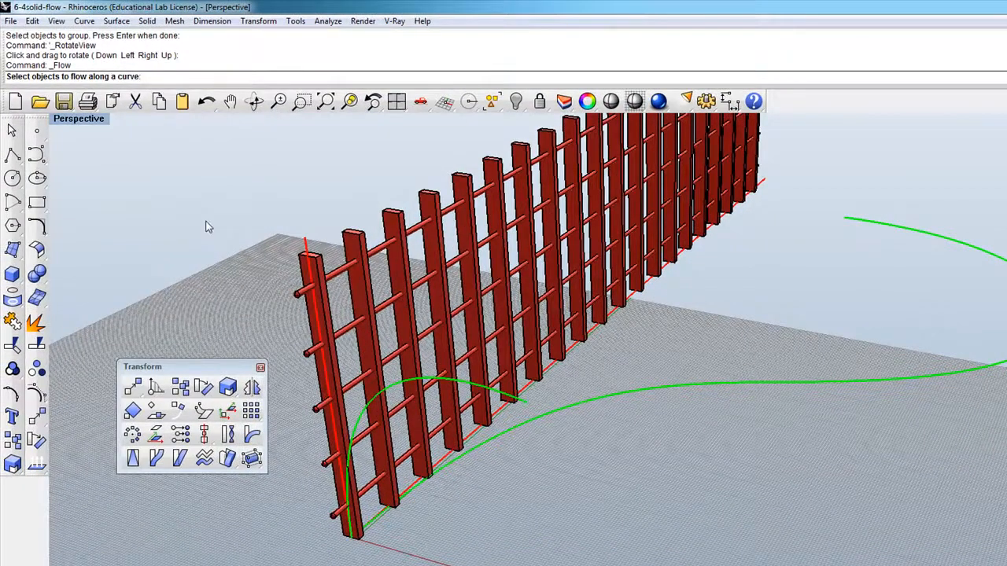
left_click(367, 343)
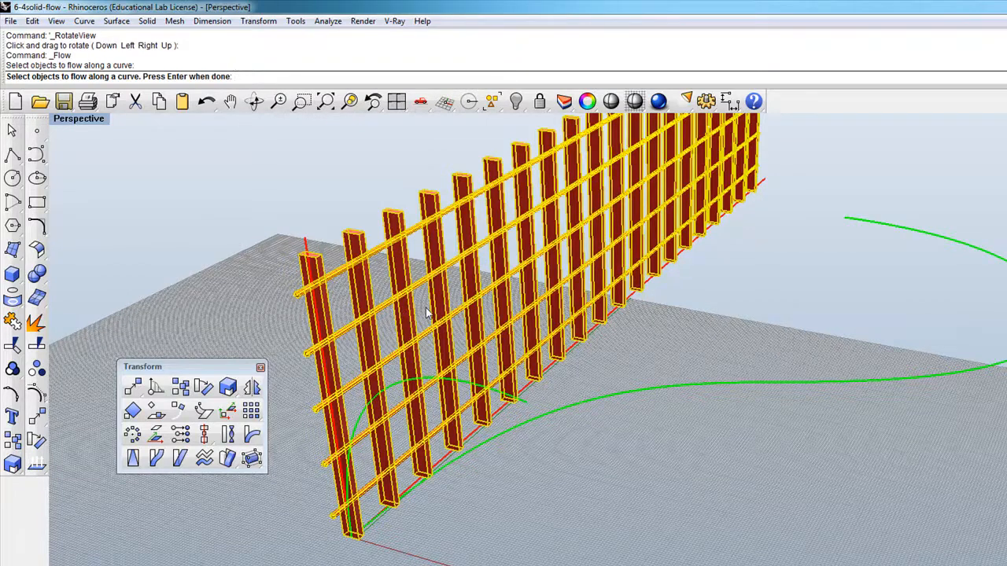
key("Return")
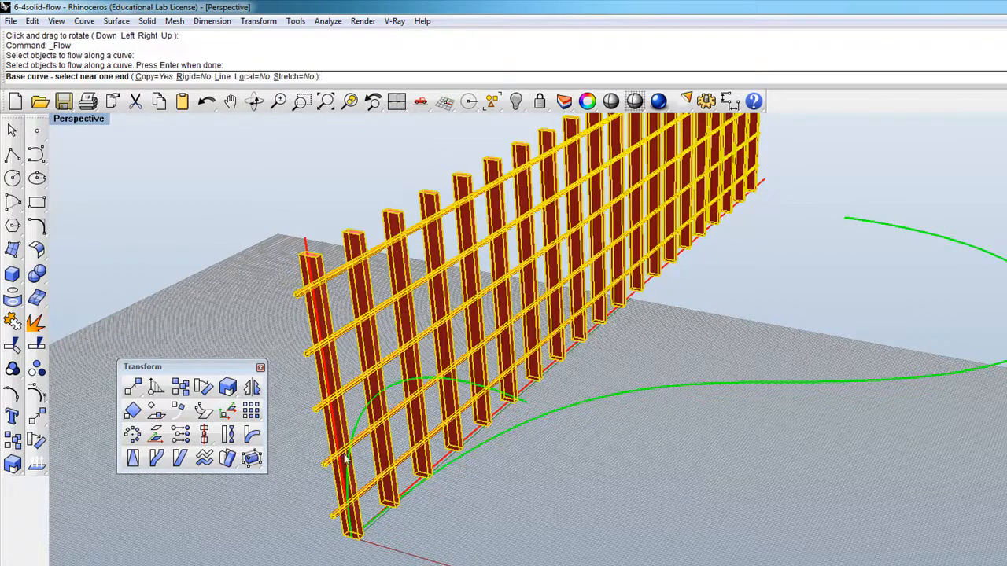
left_click(306, 248)
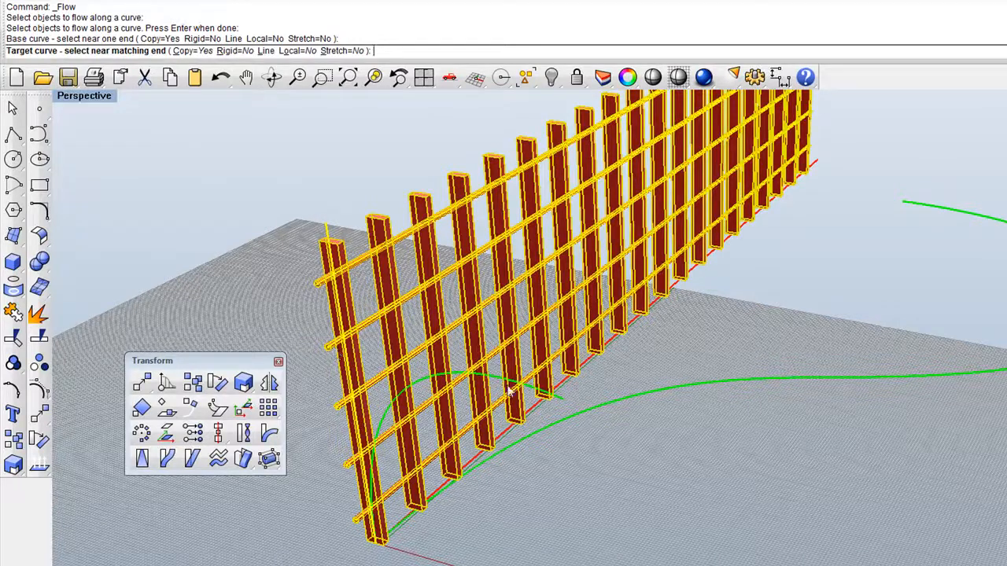
left_click(562, 402)
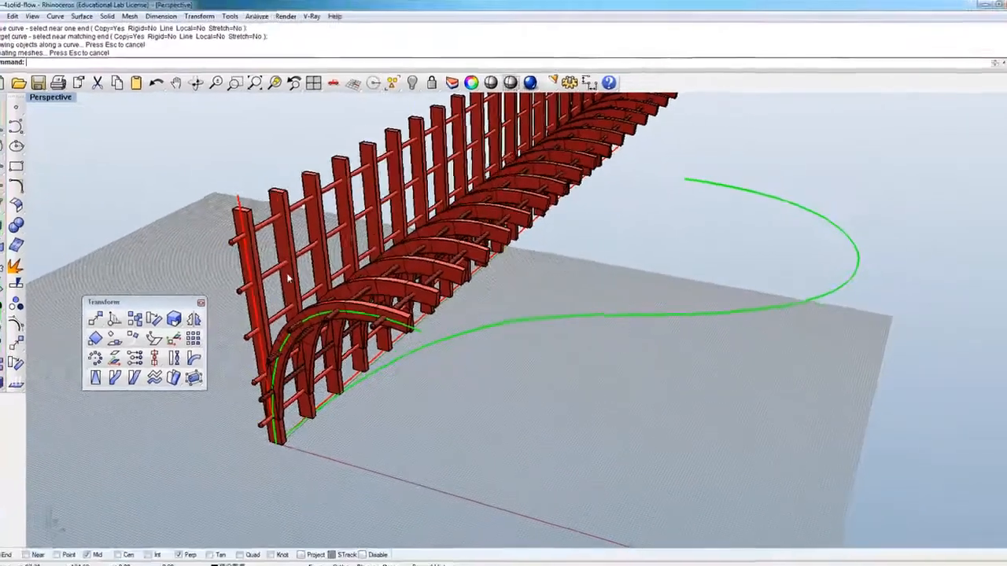
Step: Hide the original straight fence, leaving the arched copy for viewing from a lower angle
left_click(371, 317)
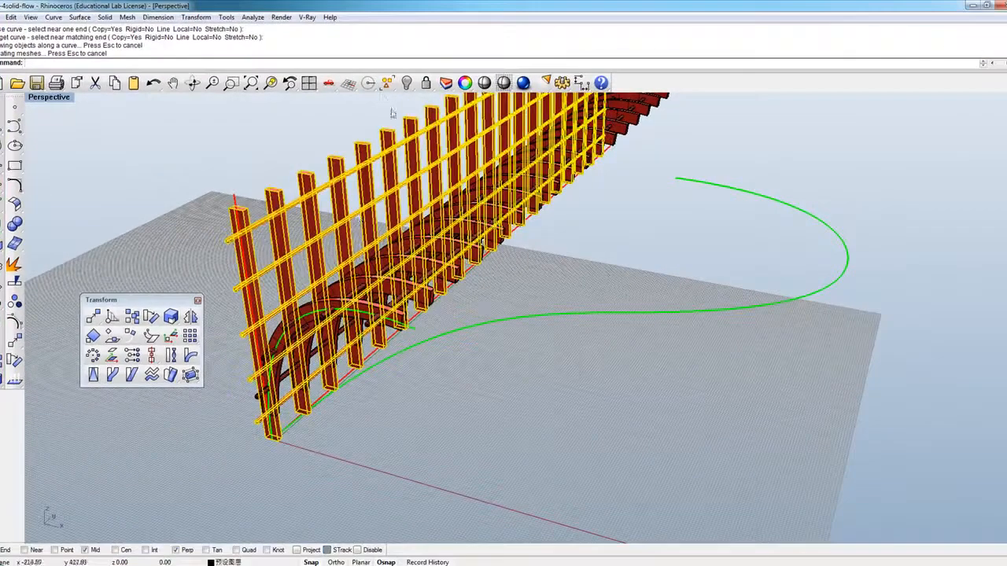
left_click(519, 78)
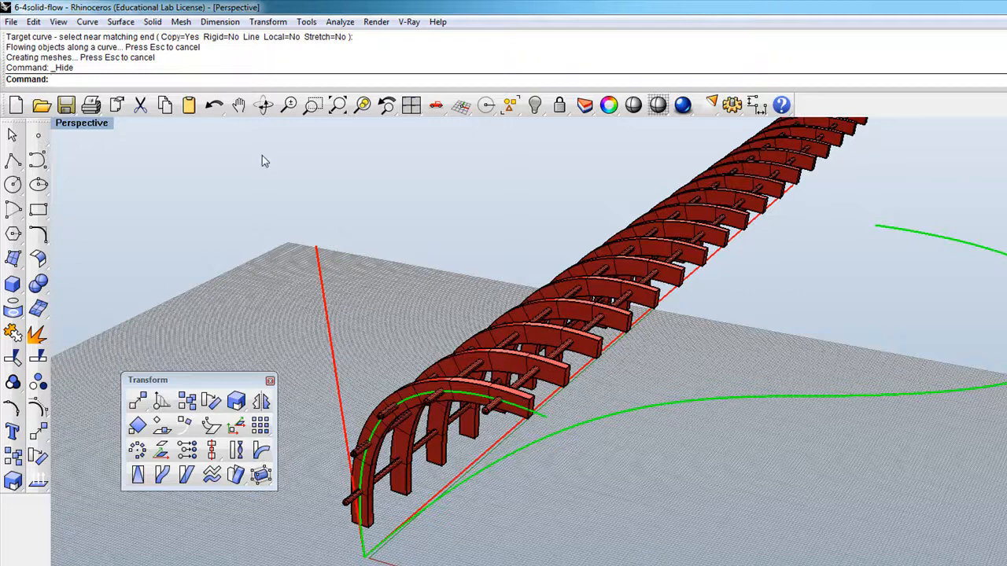
left_click(264, 105)
left_click_drag(451, 306, 429, 301)
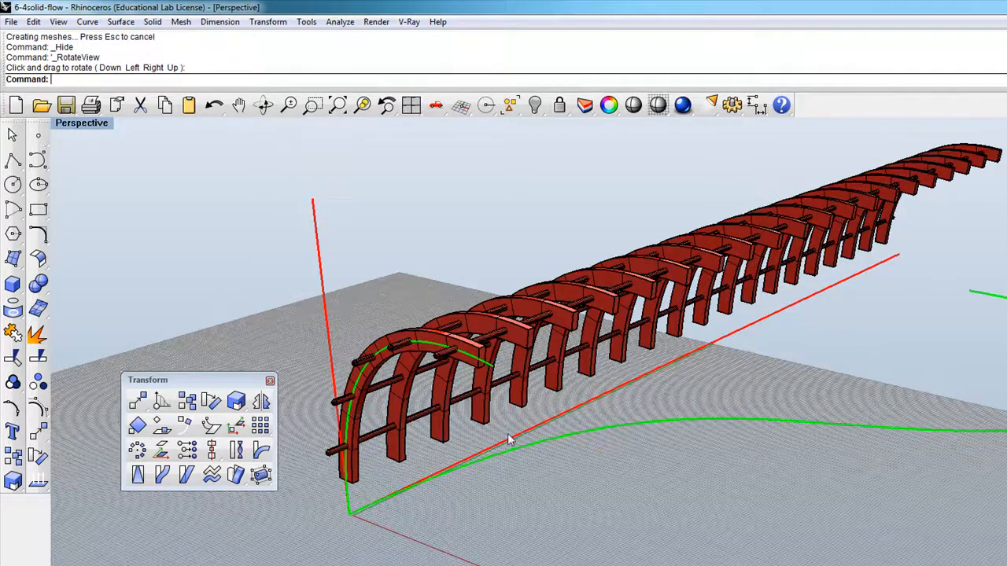
Step: Flow a copy of the arched fence from the horizontal red base line along the long S-shaped green curve
type("low")
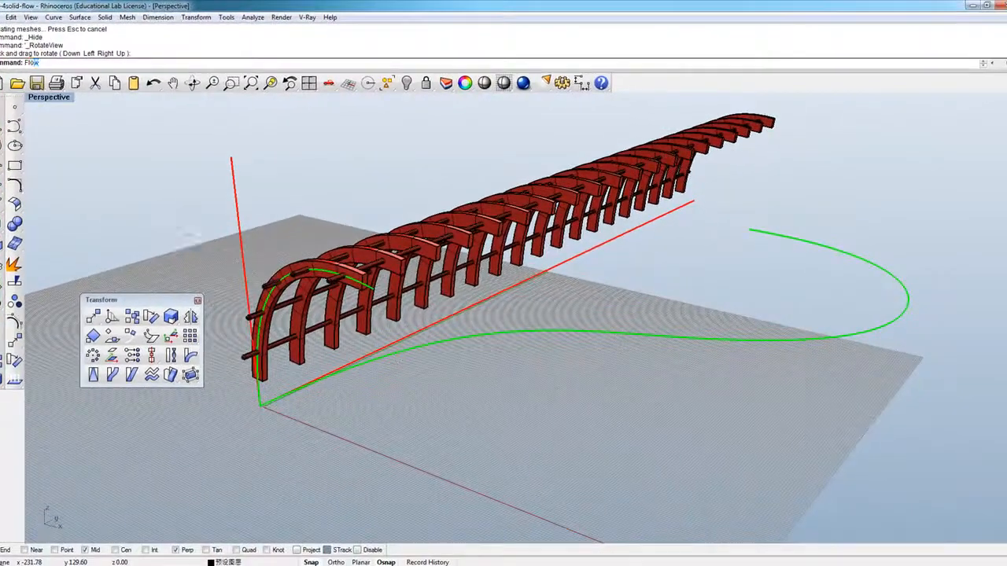
key("Return")
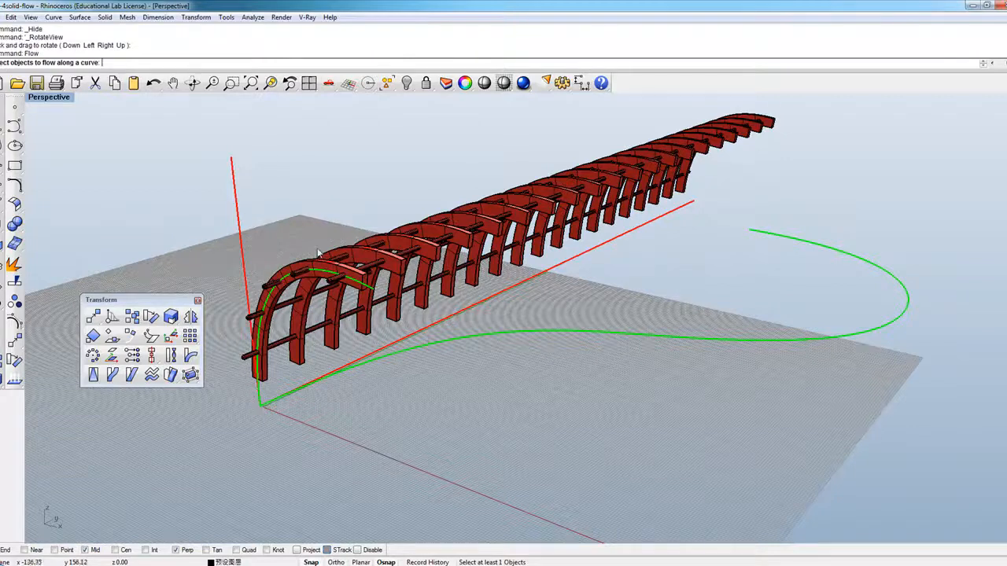
left_click(371, 262)
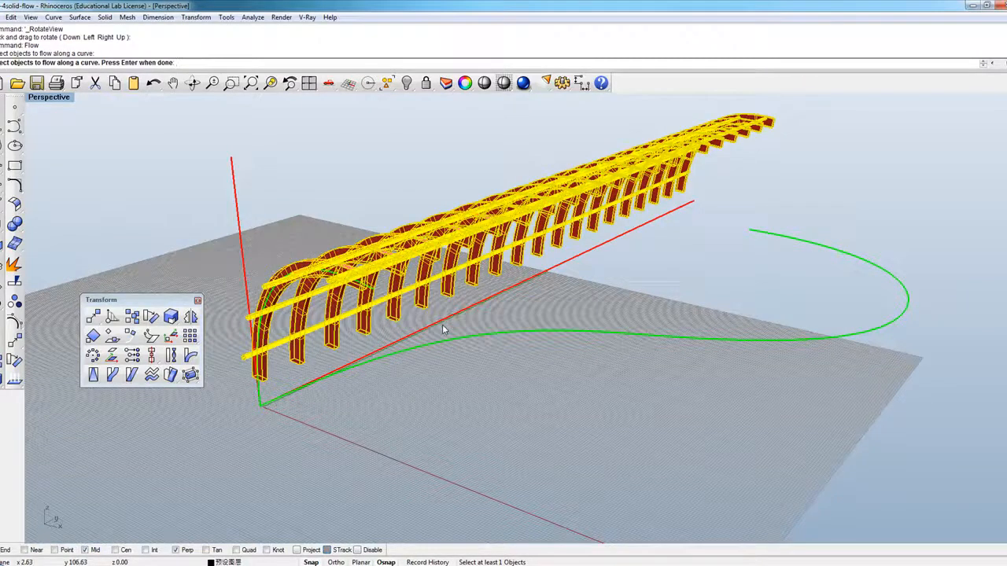
key("Return")
left_click(429, 327)
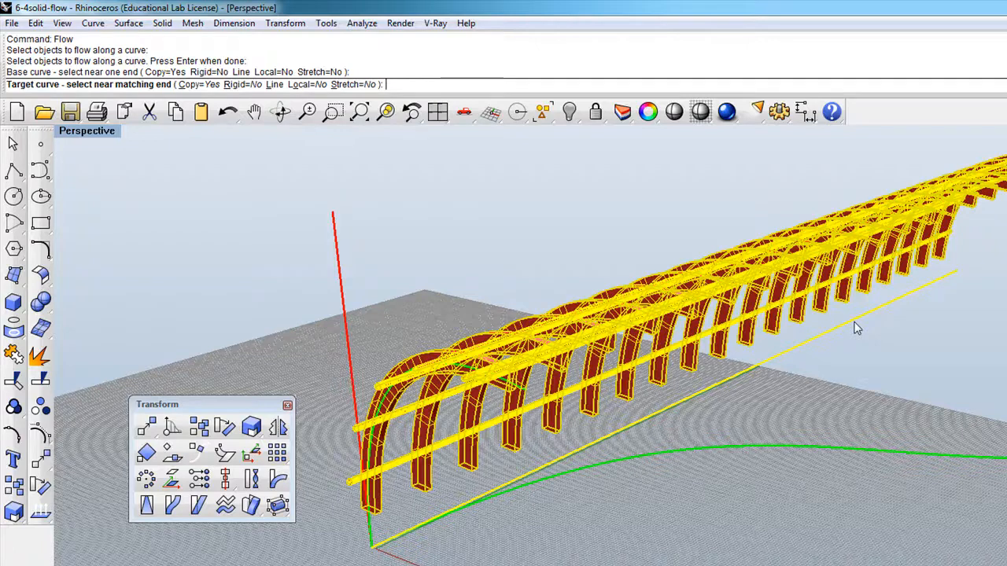
left_click(576, 474)
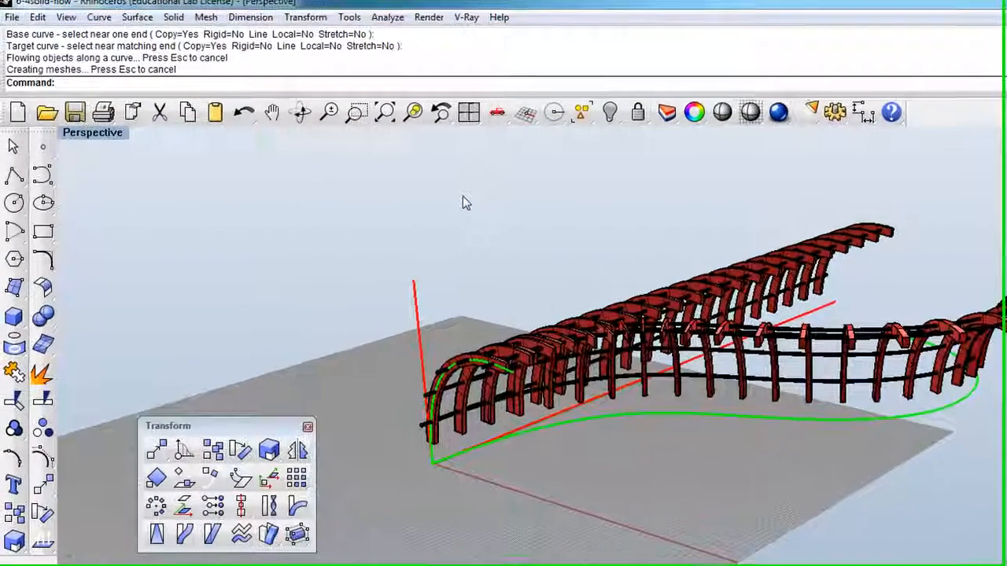
Step: Move the S-shaped fence copy away from the green curve, inspect its form, and delete it
left_click_drag(748, 334, 890, 437)
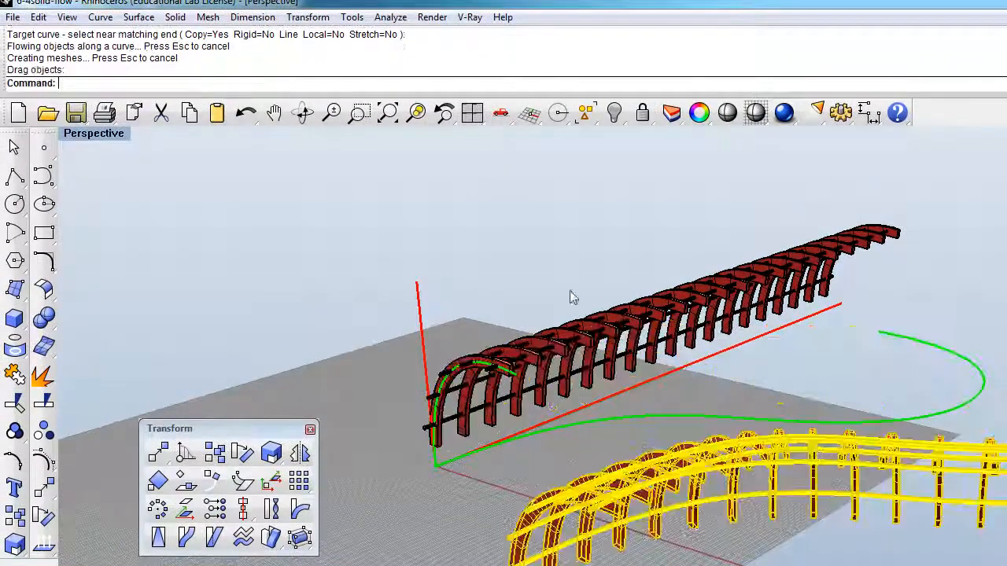
left_click(302, 115)
left_click_drag(712, 421, 794, 547)
key("Return")
key("Return")
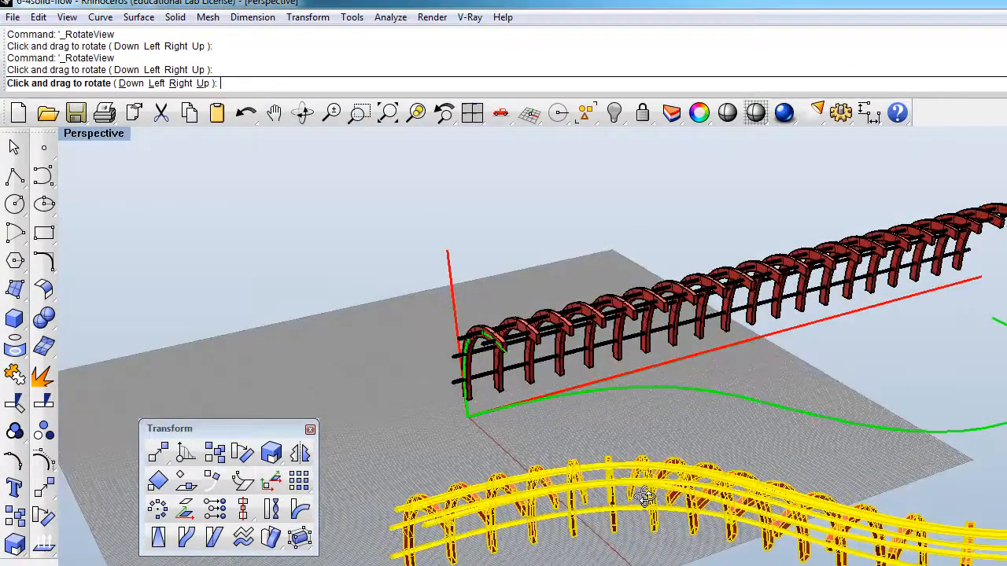
key("Return")
key("Delete")
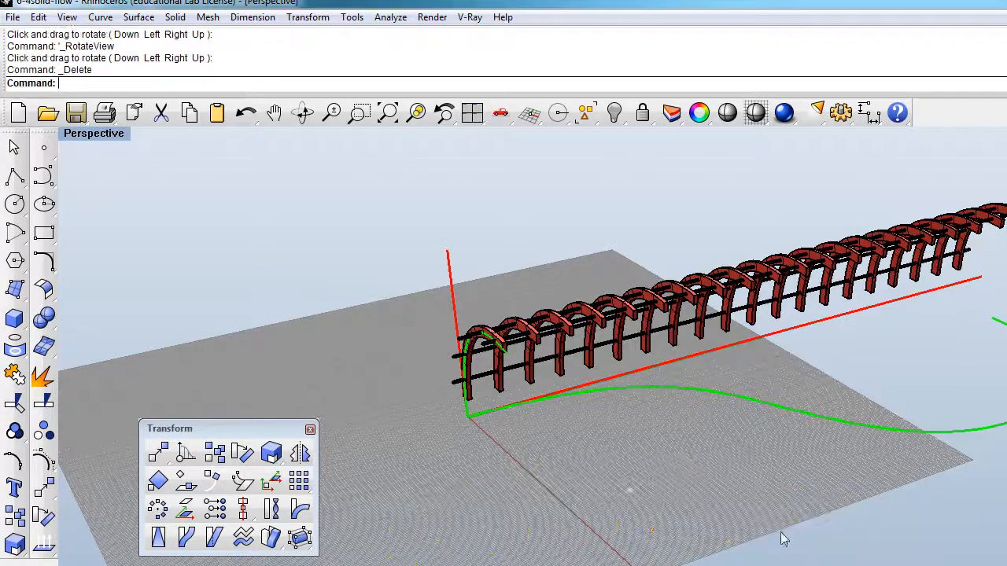
Step: Delete the arched fence copy and show the hidden original fence
left_click(595, 331)
key("Delete")
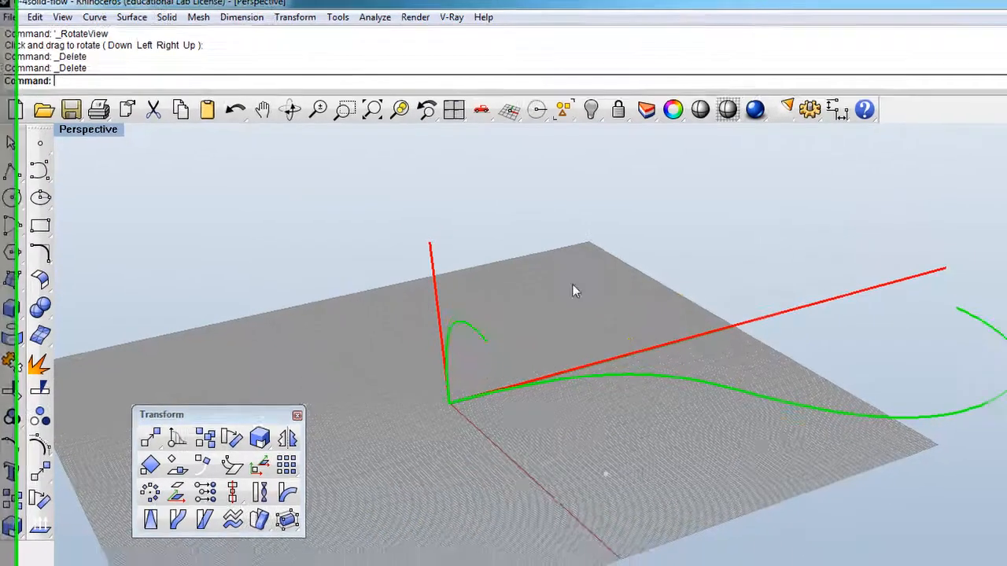
left_click(615, 119)
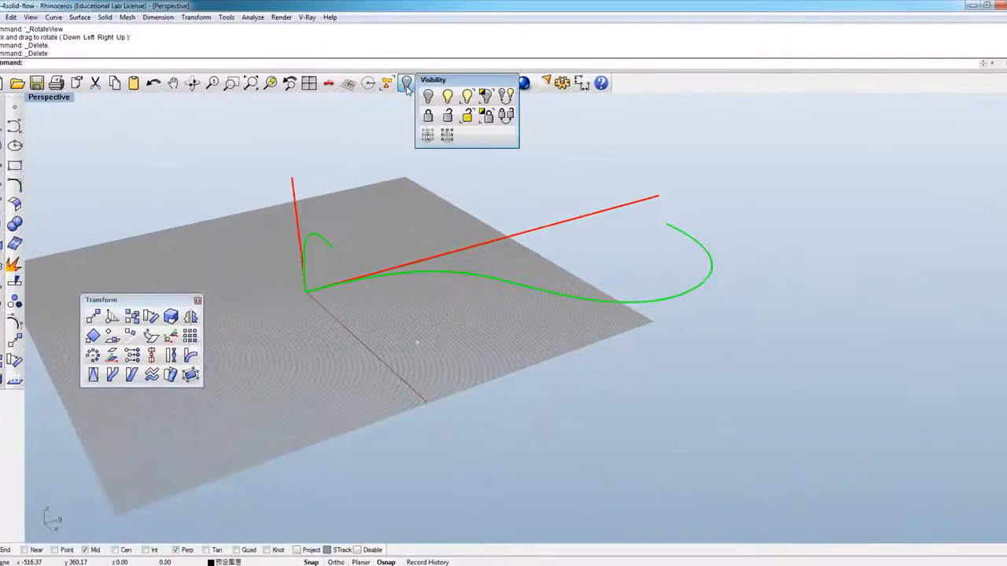
left_click(448, 95)
scroll(324, 275, "up", 3)
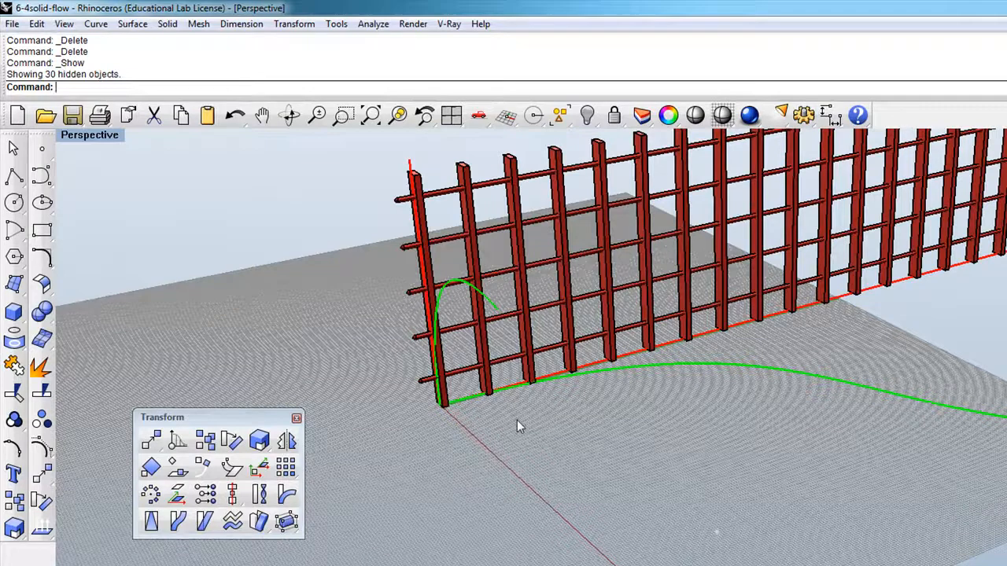
Step: Undo the showing of the original fence and the deletion of the arched copy, and inspect the gap beneath the arch's posts
key("ctrl+z")
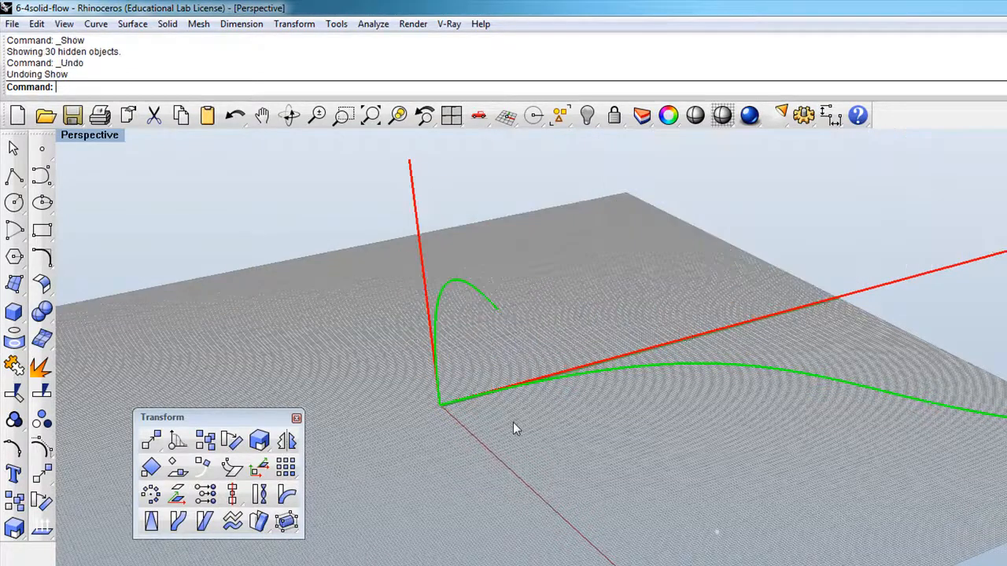
key("ctrl+z")
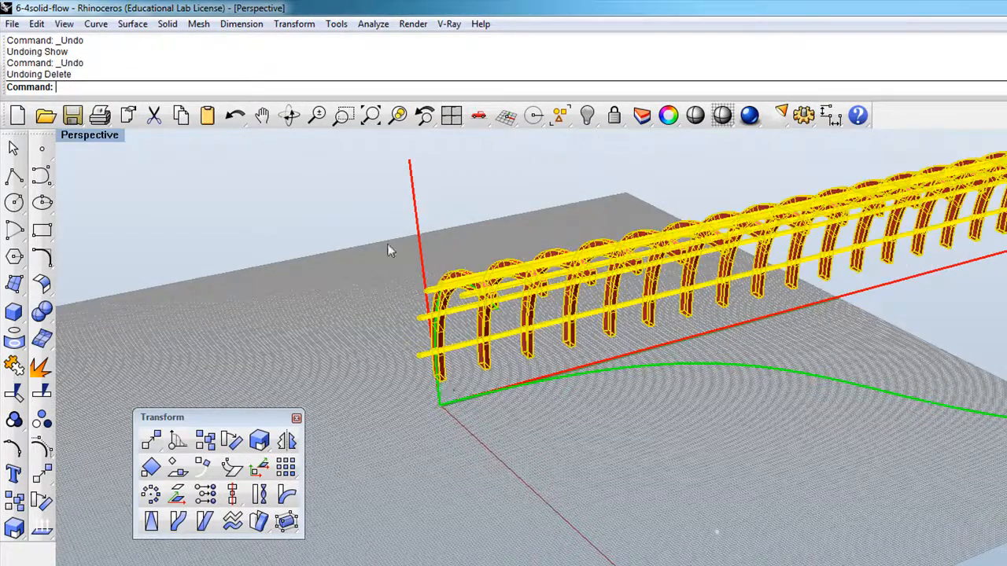
left_click(289, 116)
left_click_drag(401, 270, 398, 475)
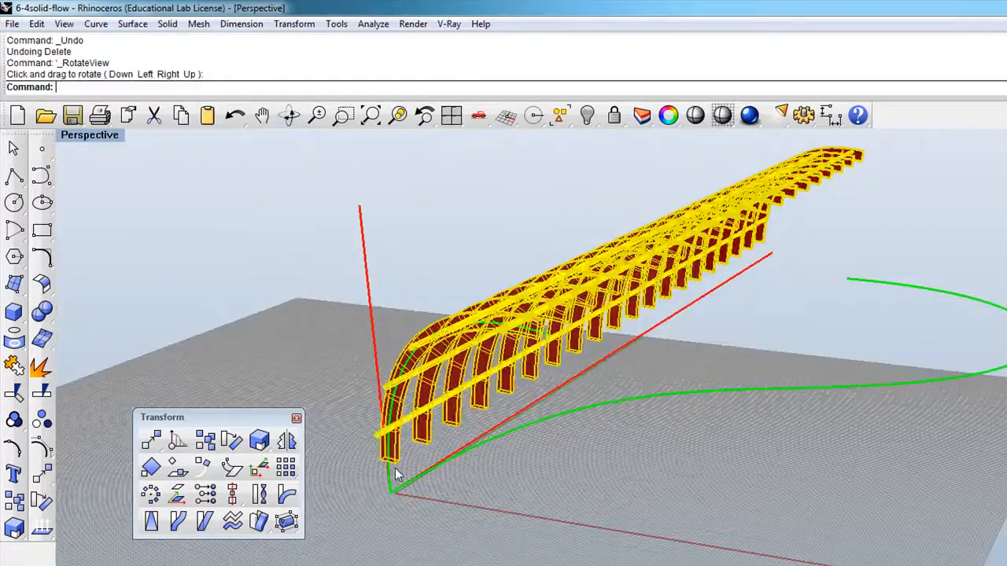
right_click_drag(391, 495, 388, 393)
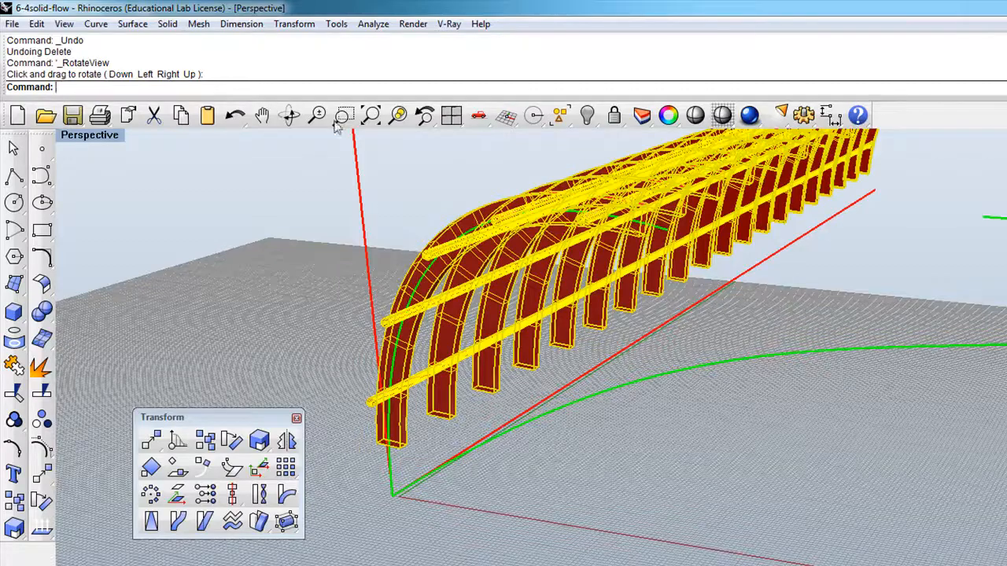
Step: Remove the restored arched fence copy and bring back the hidden straight fence
key("Delete")
left_click(589, 118)
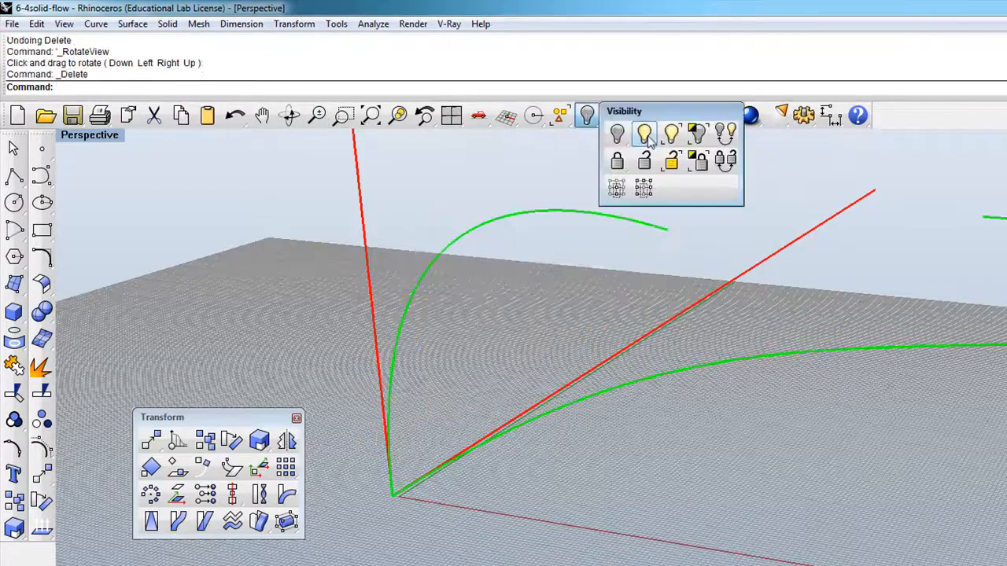
left_click(648, 137)
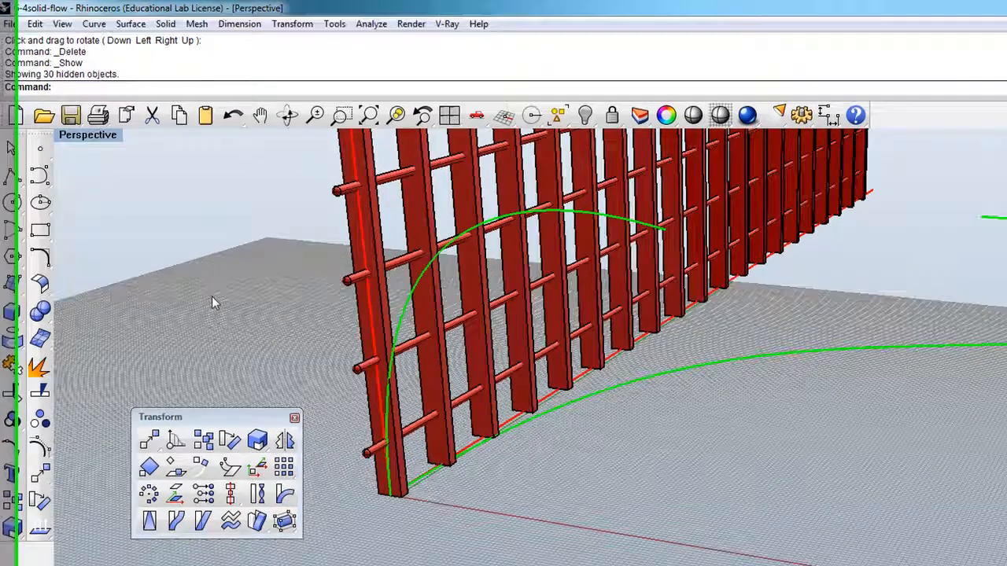
Step: Begin a Flow of the straight fence, picking the upright red line near its lower end as the base curve
type("Flow")
key("Return")
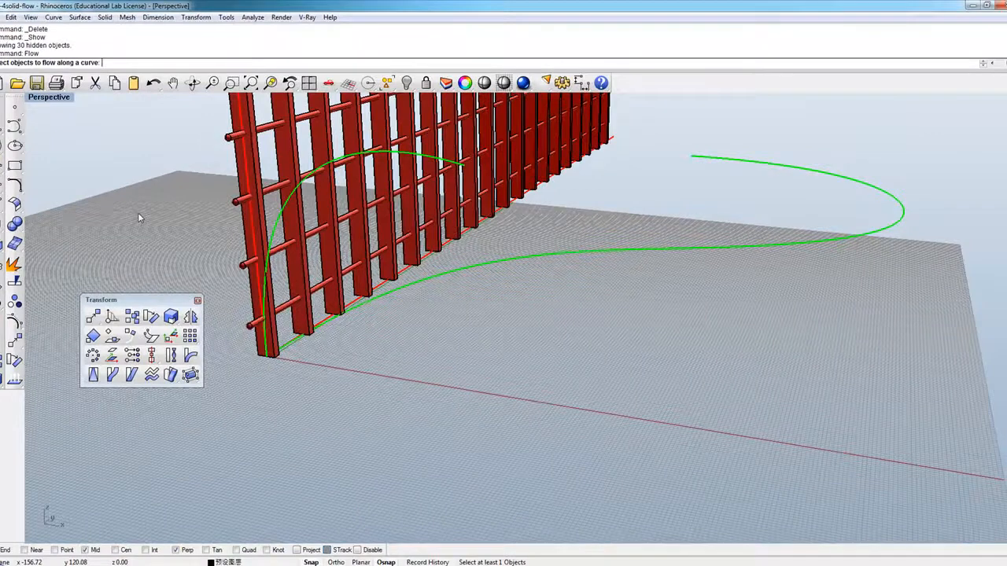
left_click(273, 307)
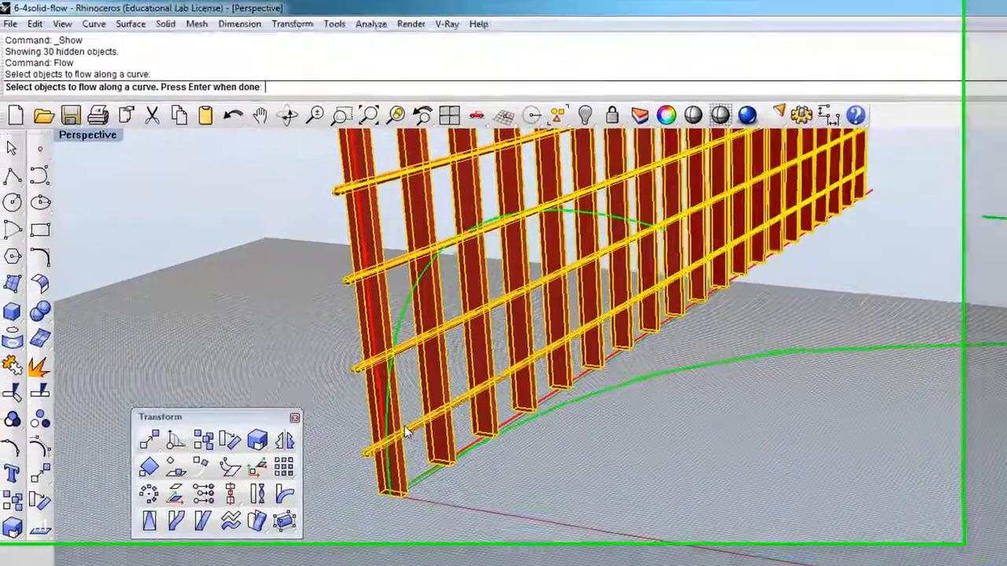
key("Return")
scroll(419, 495, "up", 2)
scroll(404, 502, "down", 6)
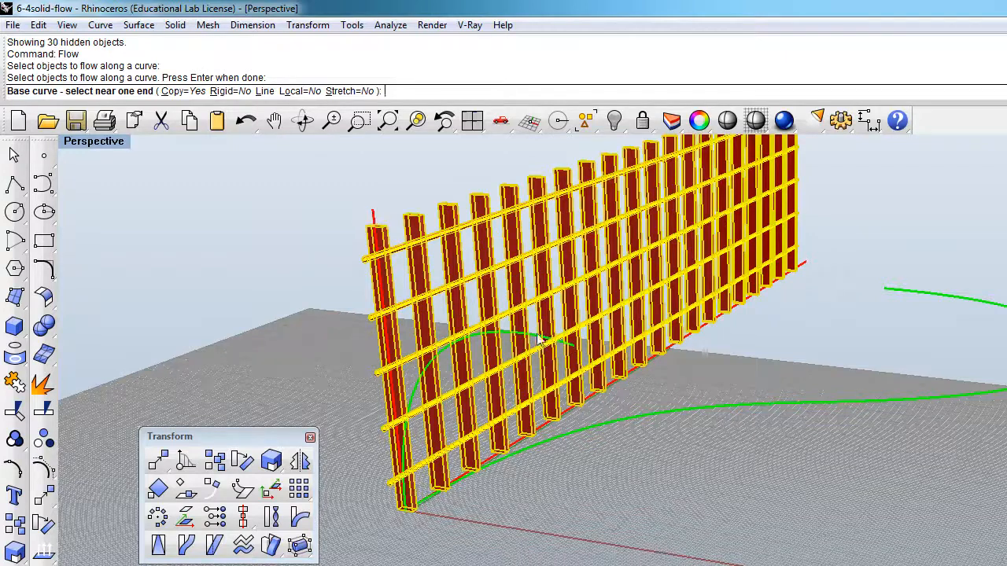
scroll(406, 490, "up", 3)
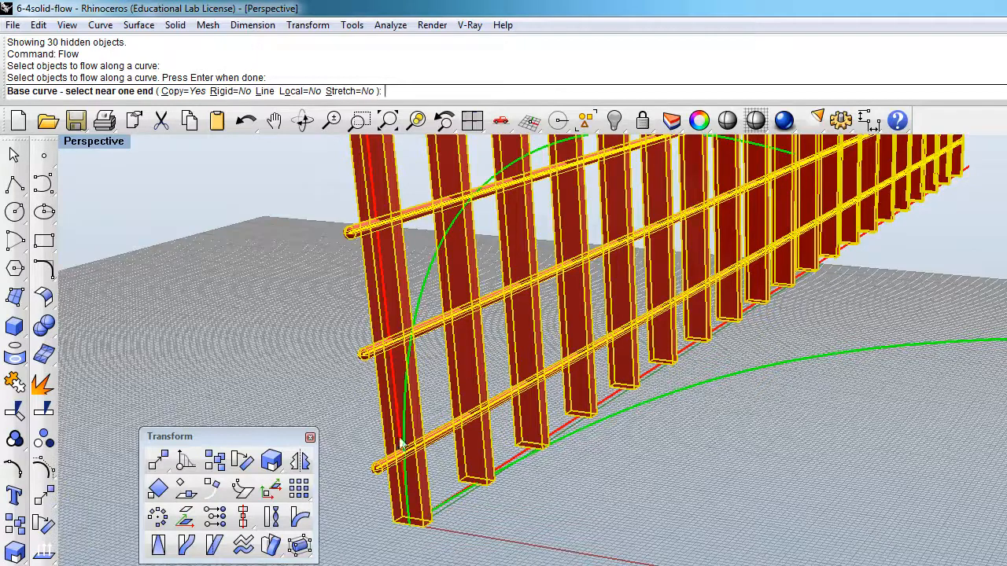
left_click(403, 481)
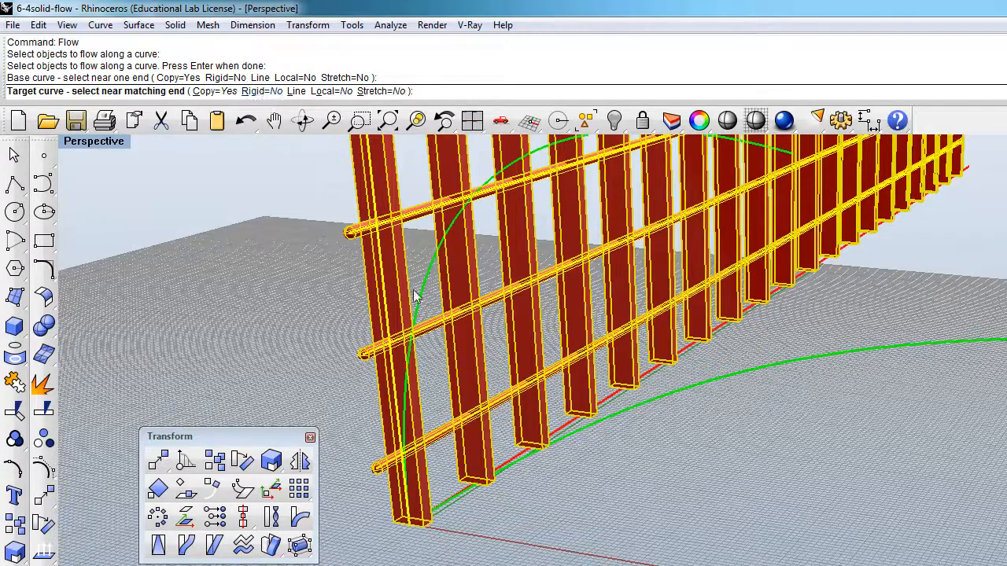
Step: Set Stretch to Yes and flow a copy of the fence along the arched green curve, picked near its lower end
scroll(463, 469, "down", 1)
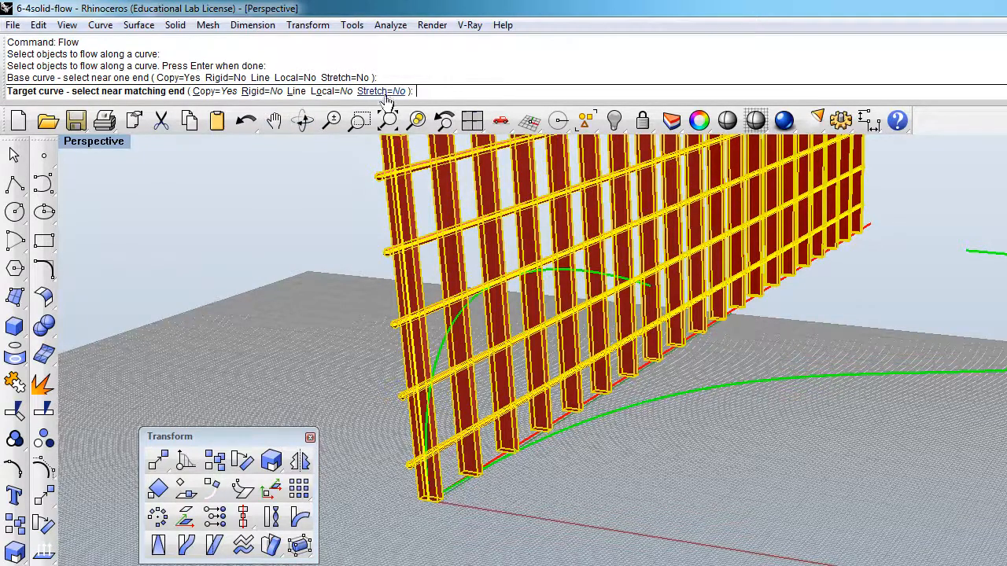
scroll(575, 477, "down", 3)
scroll(575, 482, "up", 2)
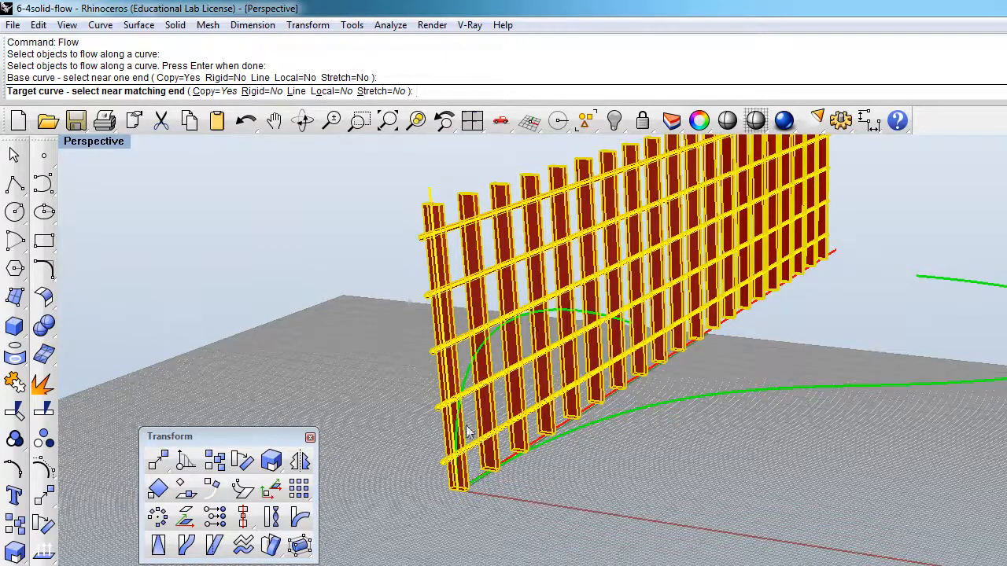
left_click(382, 91)
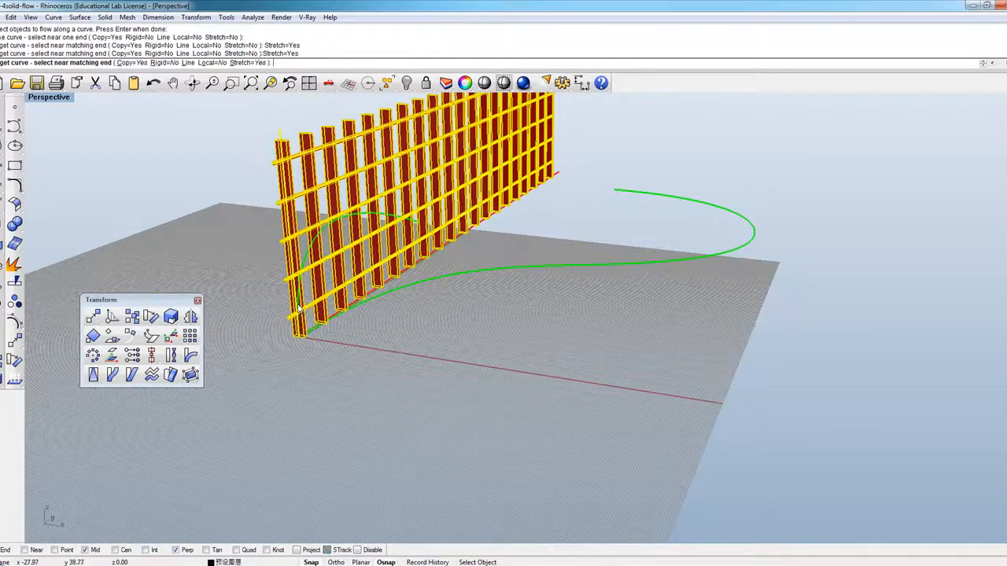
left_click(298, 307)
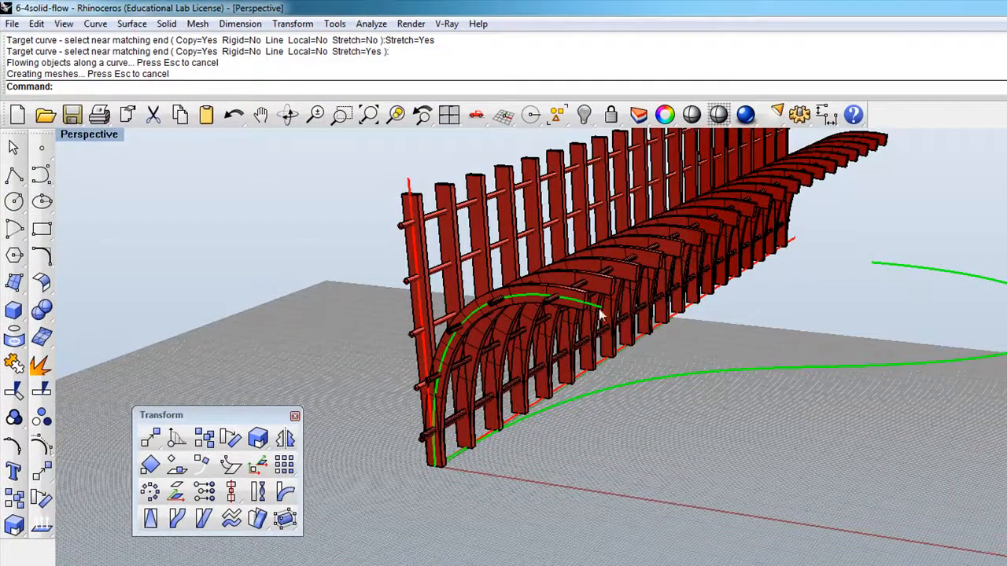
Step: Examine how the stretched arched fence copy fits the green arch, from its base to its tip and from several sides
scroll(448, 468, "up", 2)
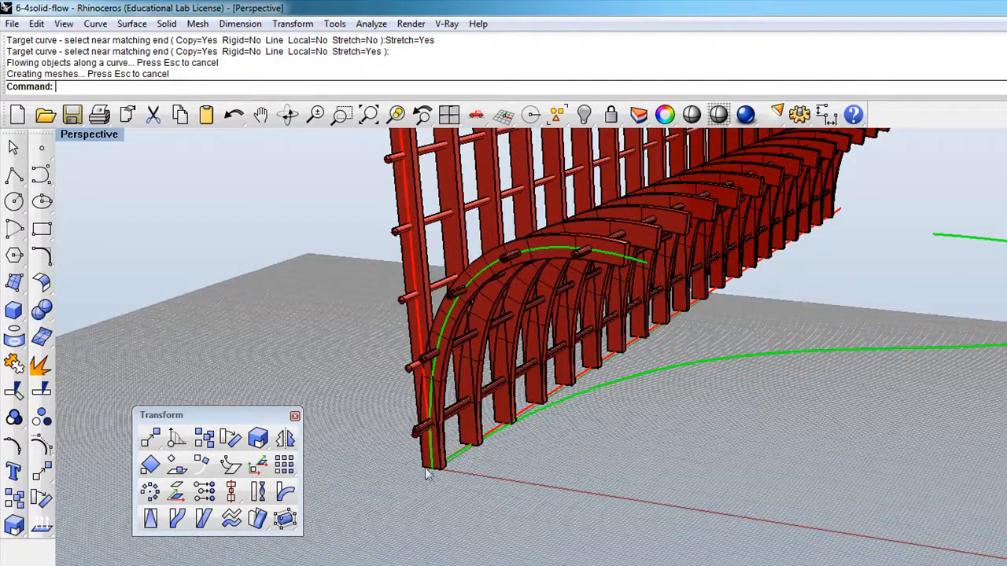
scroll(554, 487, "down", 3)
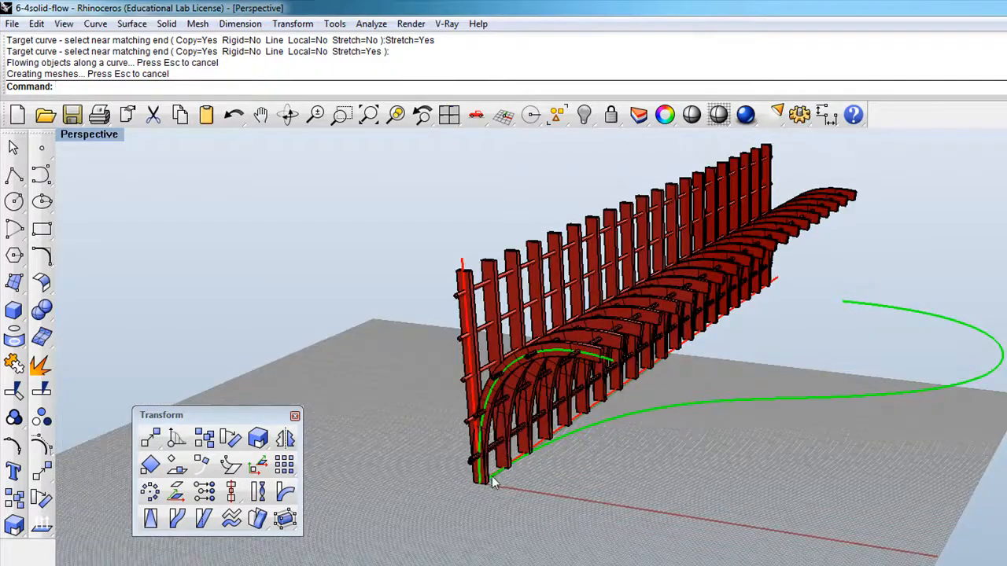
scroll(542, 483, "up", 2)
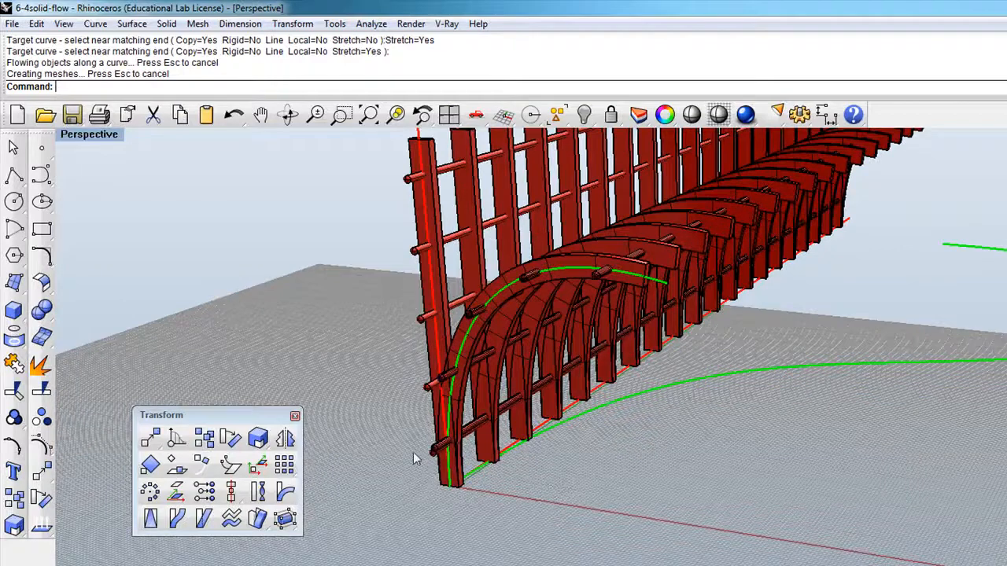
right_click_drag(388, 375, 854, 375)
scroll(620, 368, "down", 2)
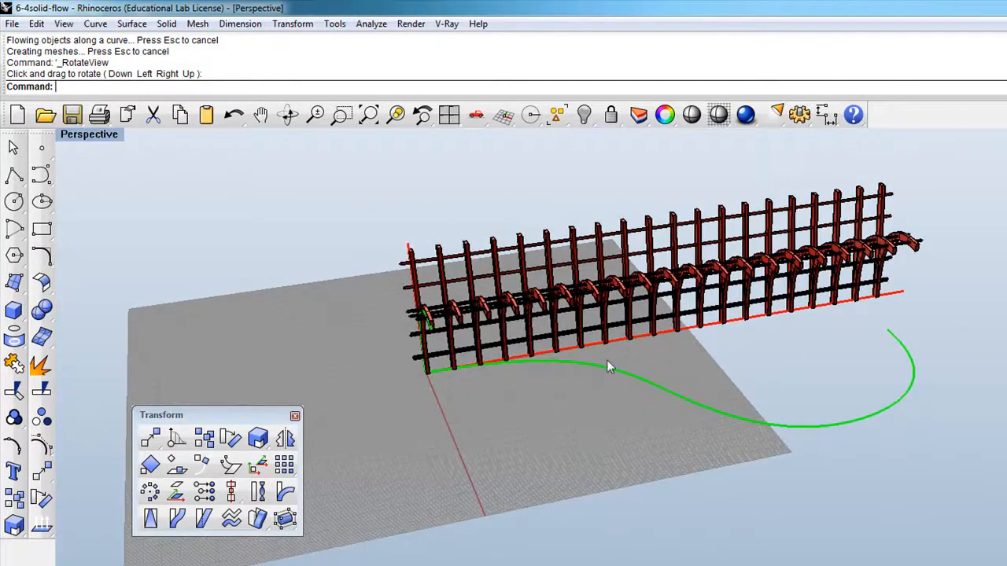
left_click(288, 115)
left_click_drag(449, 445, 857, 326)
scroll(437, 281, "down", 4)
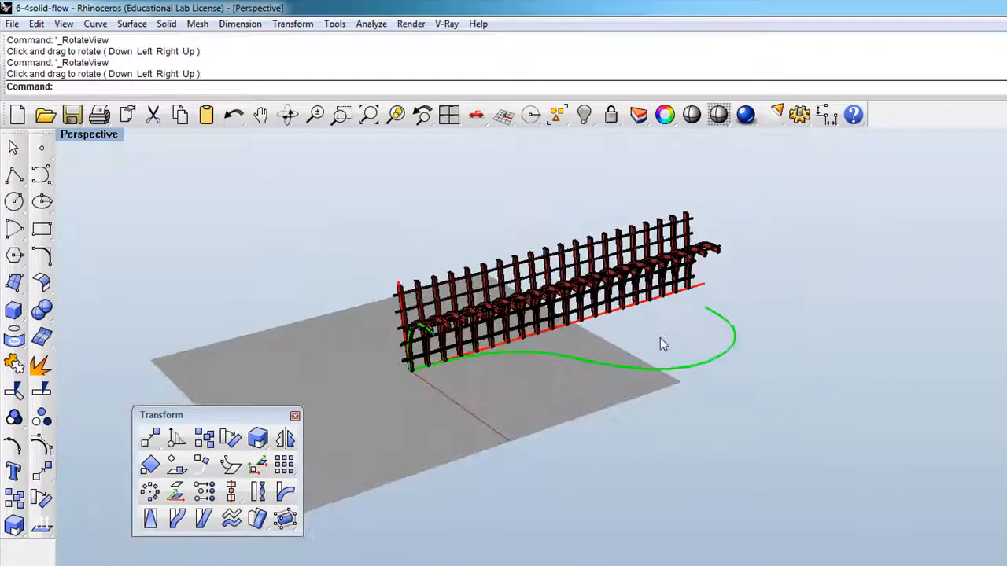
Step: Show the control points of the green ground curve in the Top view and move its far end point well away from the fence
double_click(92, 137)
scroll(451, 225, "up", 3)
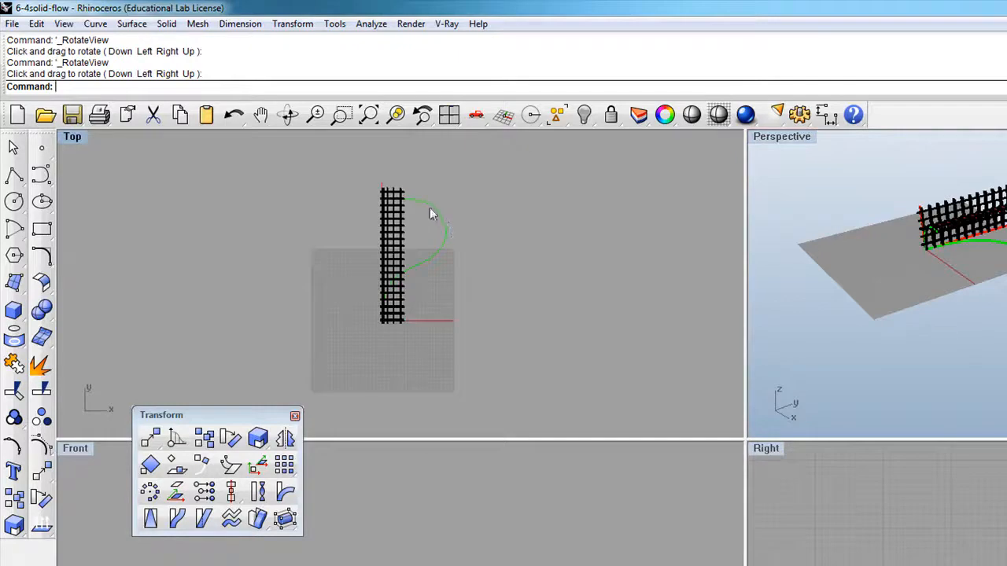
scroll(406, 192, "up", 2)
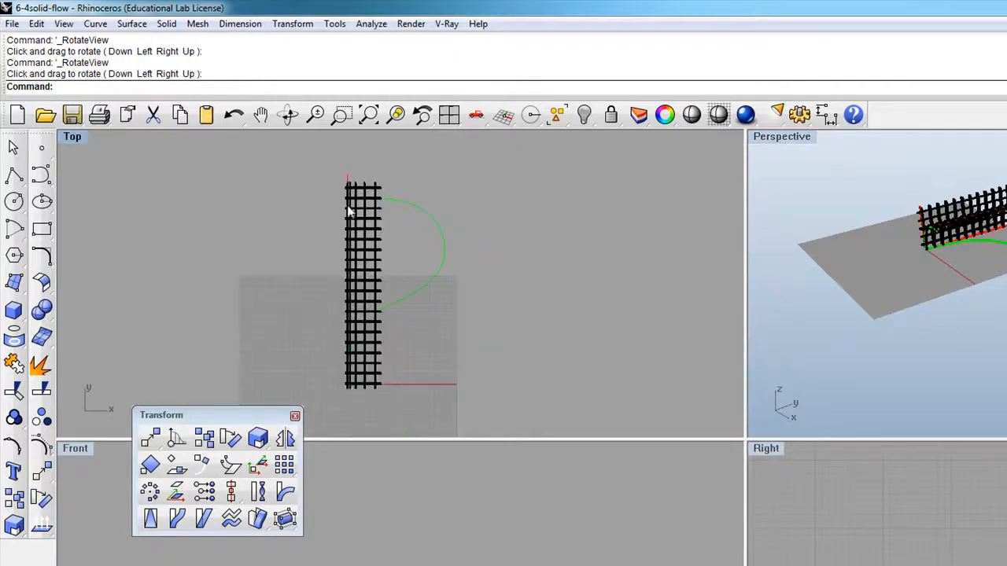
left_click(399, 201)
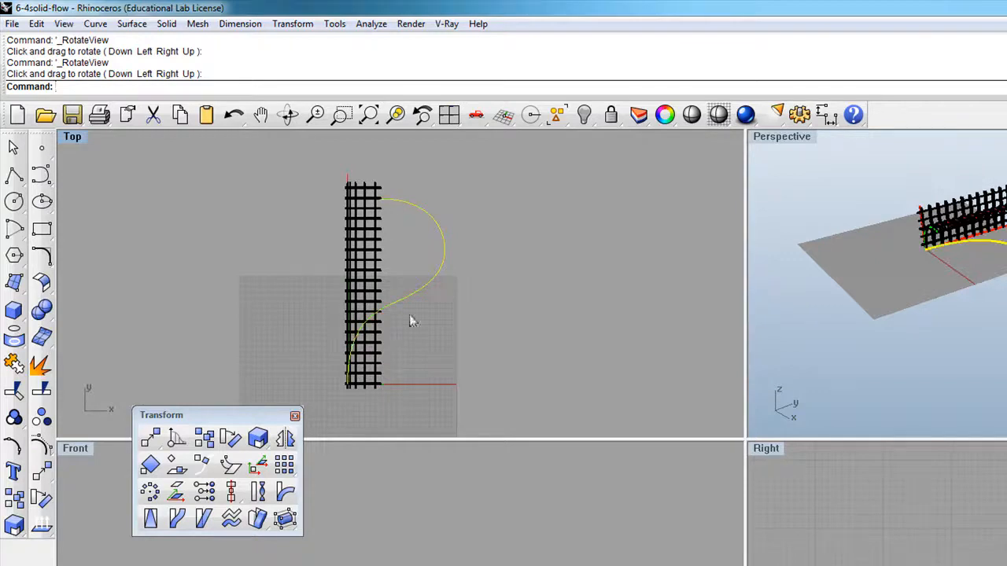
left_click(42, 449)
left_click_drag(387, 207, 647, 155)
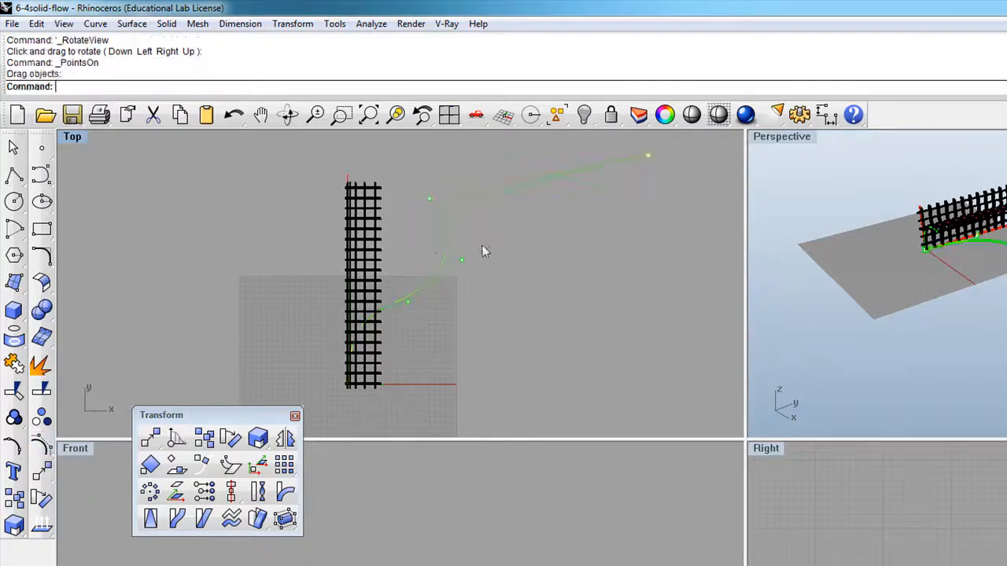
Step: Move the ground curve's middle and end control points outward to form a long, gentle wave, and turn its control points off
left_click_drag(435, 203, 474, 155)
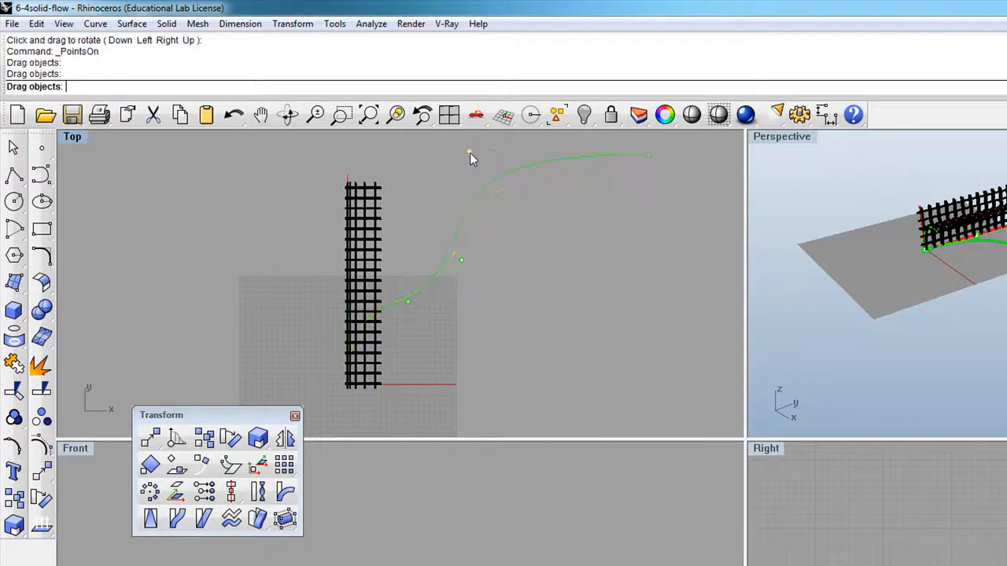
left_click_drag(464, 260, 496, 269)
left_click_drag(650, 156, 715, 162)
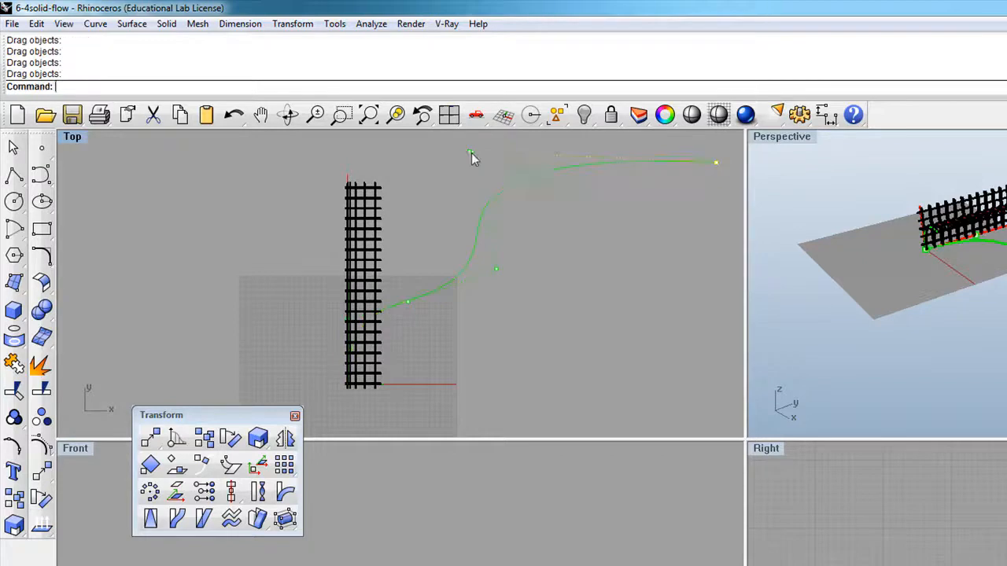
left_click_drag(495, 152, 554, 148)
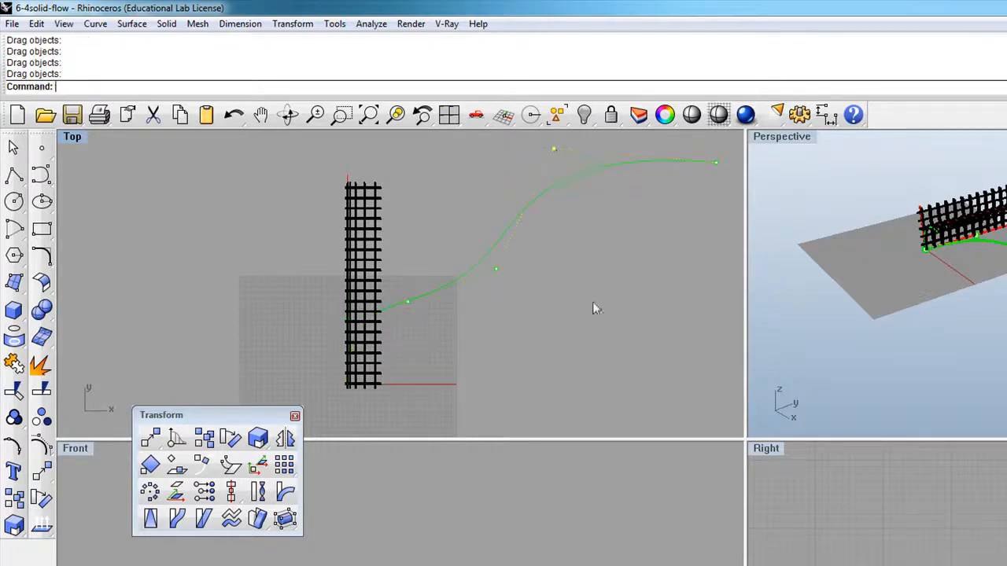
left_click_drag(497, 271, 550, 265)
left_click_drag(409, 301, 420, 262)
left_click_drag(549, 266, 591, 305)
double_click(781, 136)
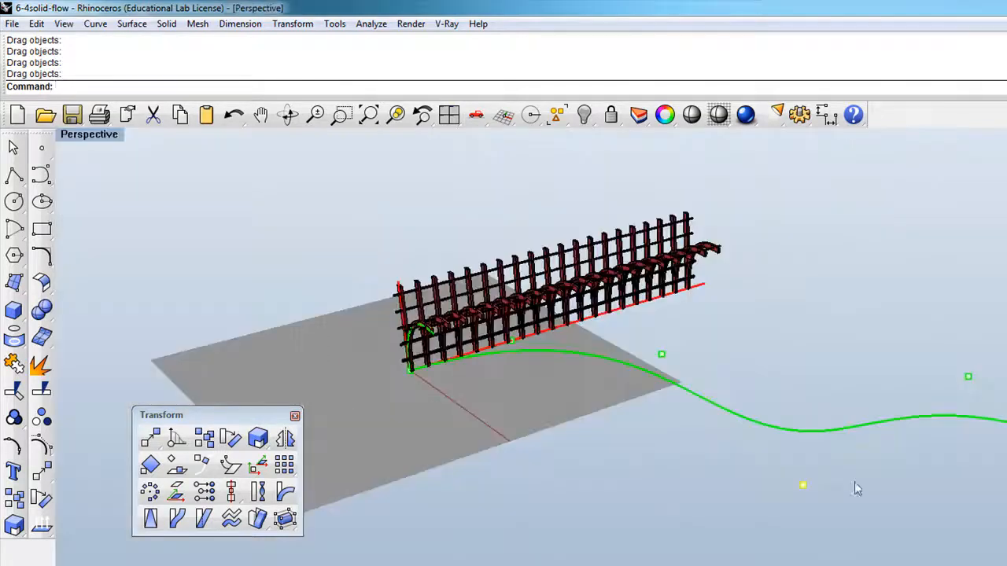
key("Escape")
Step: Flow a copy of the arched fence from the red ground line along the long green wave curve, with Stretch set to No
scroll(504, 321, "up", 2)
type("Flow")
key("Return")
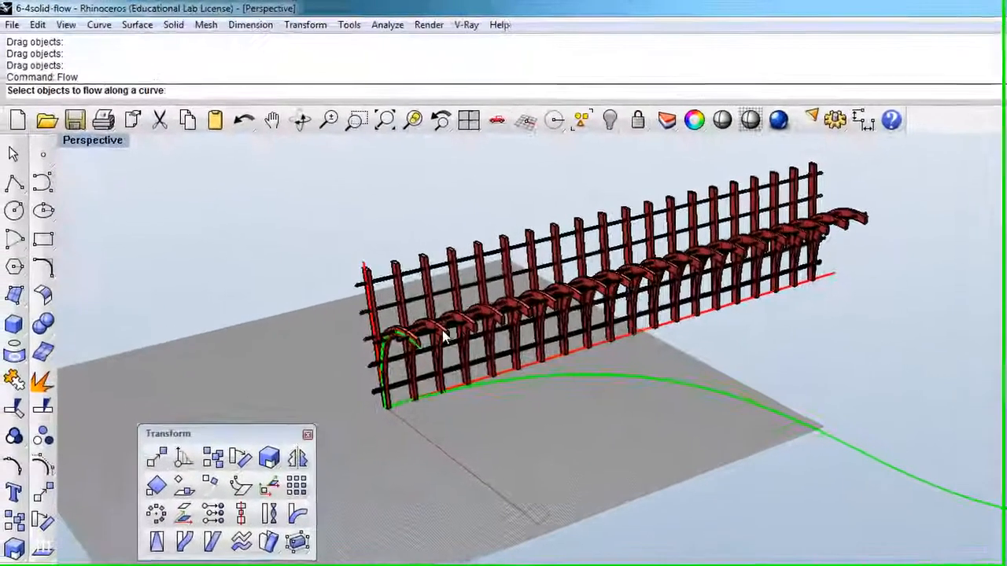
left_click(351, 294)
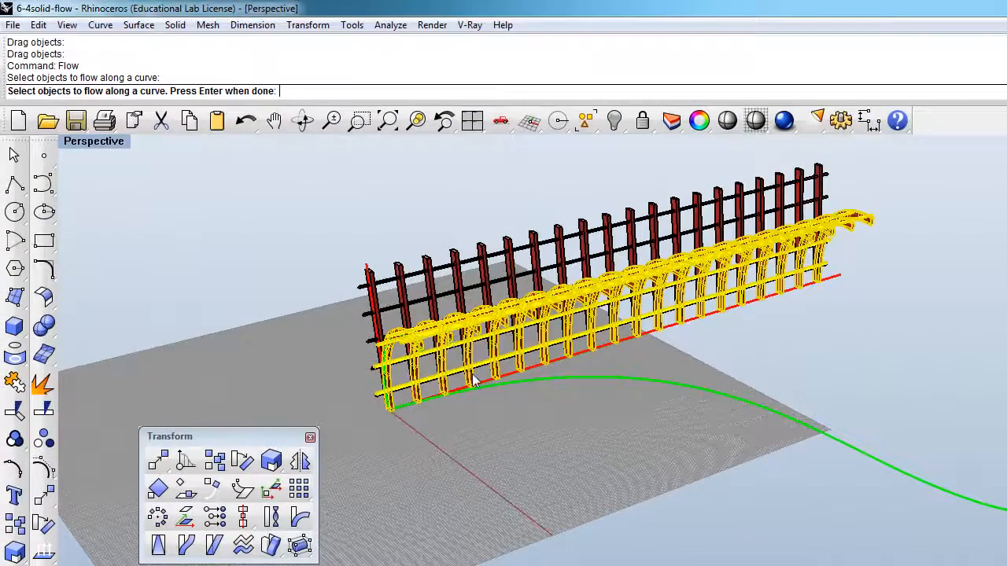
key("Return")
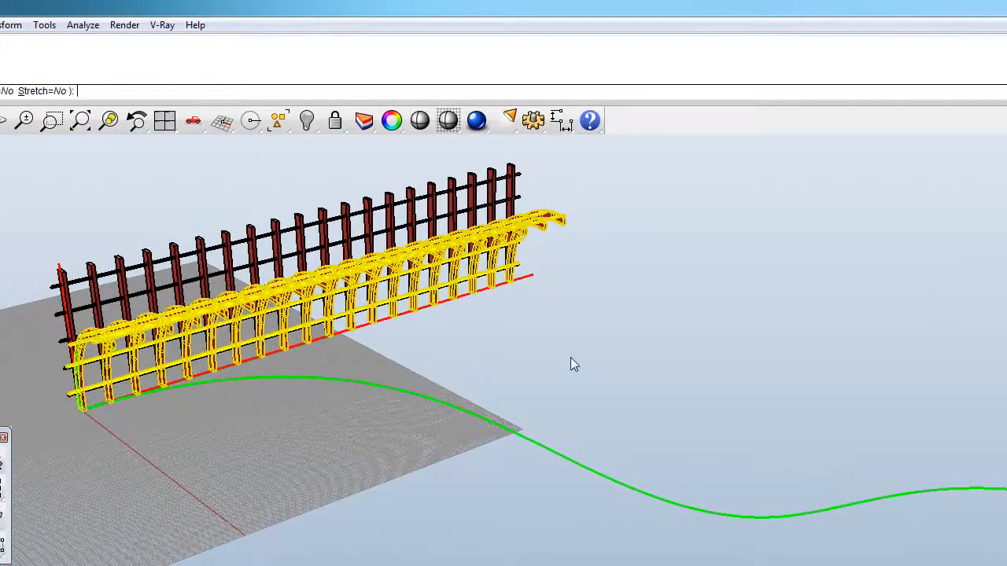
scroll(570, 357, "down", 2)
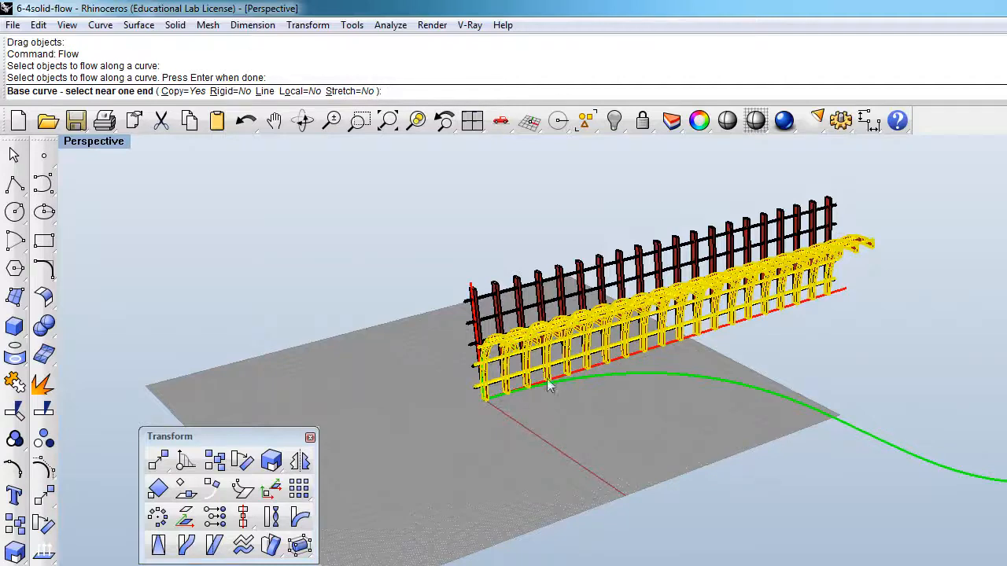
scroll(515, 397, "up", 2)
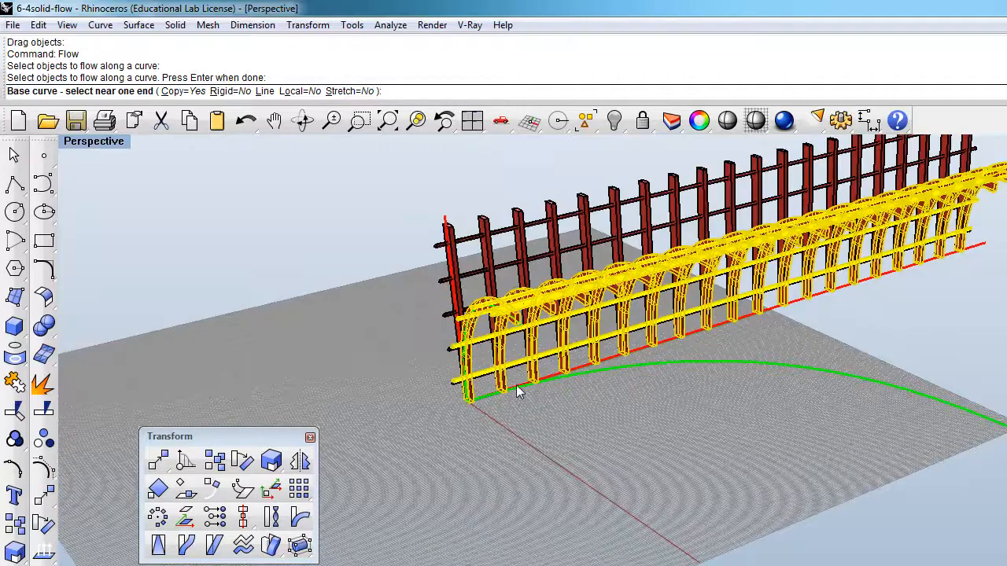
left_click(515, 385)
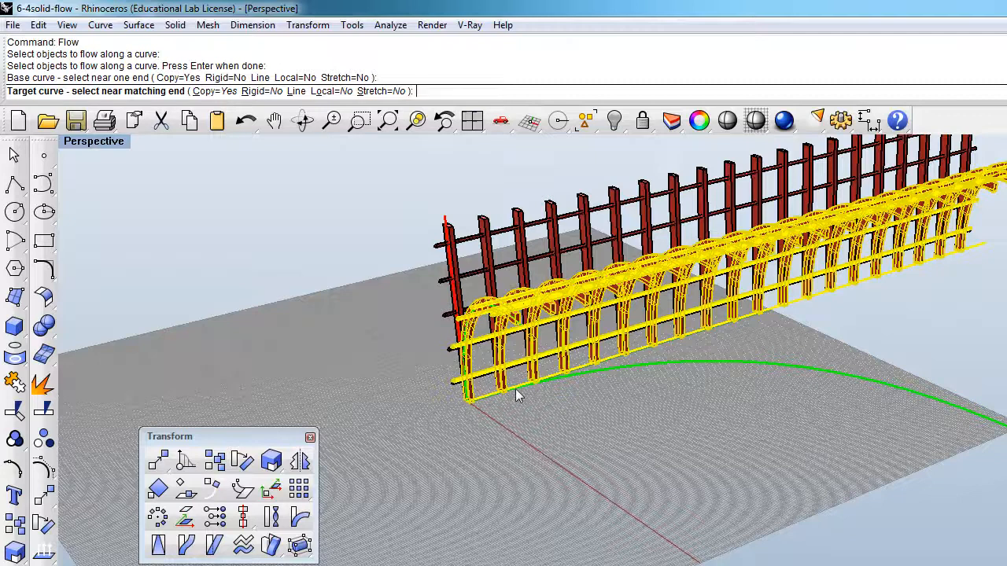
left_click(515, 389)
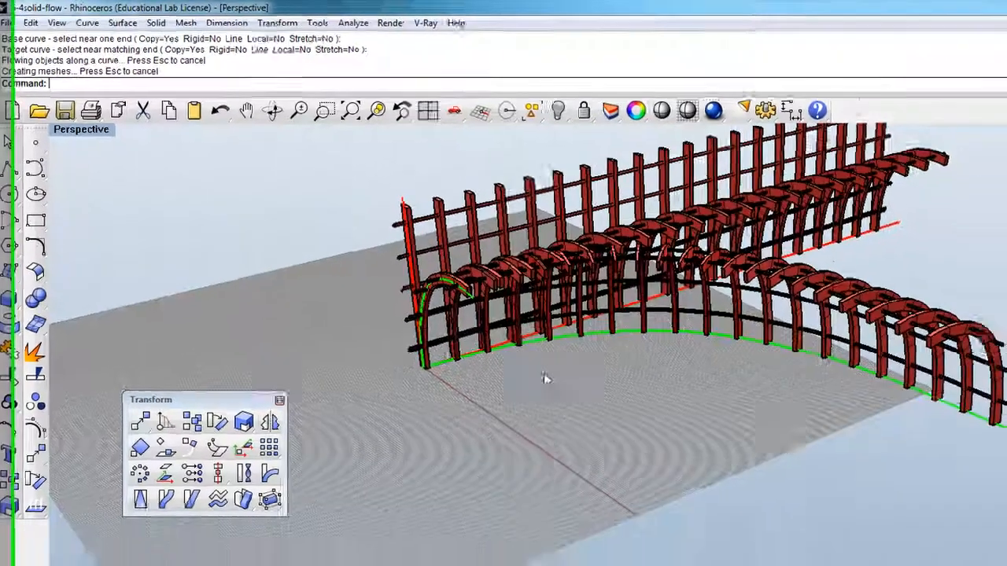
Step: Compare the flowed fence copy with the full length of the green wave curve, and delete that copy
scroll(544, 376, "down", 6)
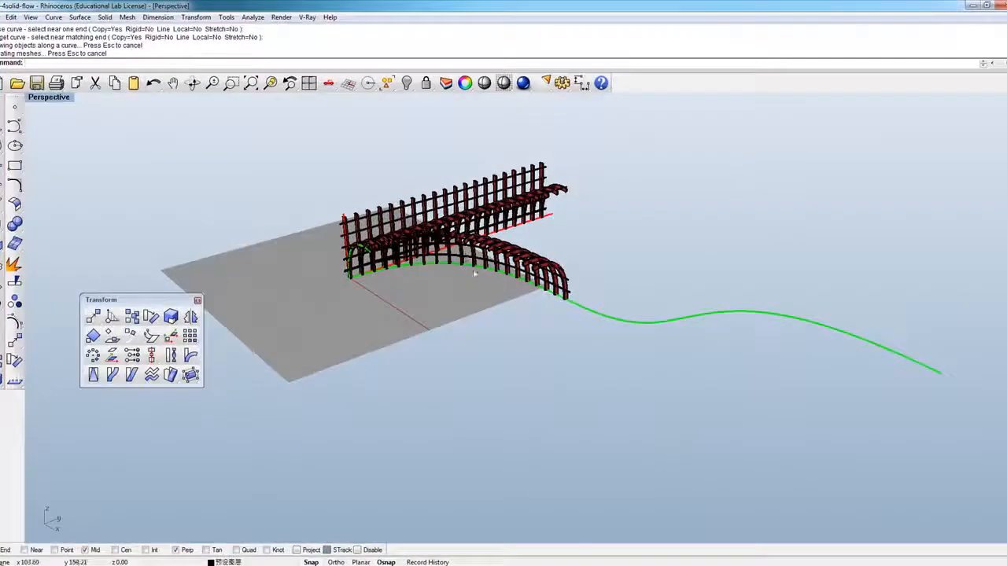
scroll(641, 361, "down", 2)
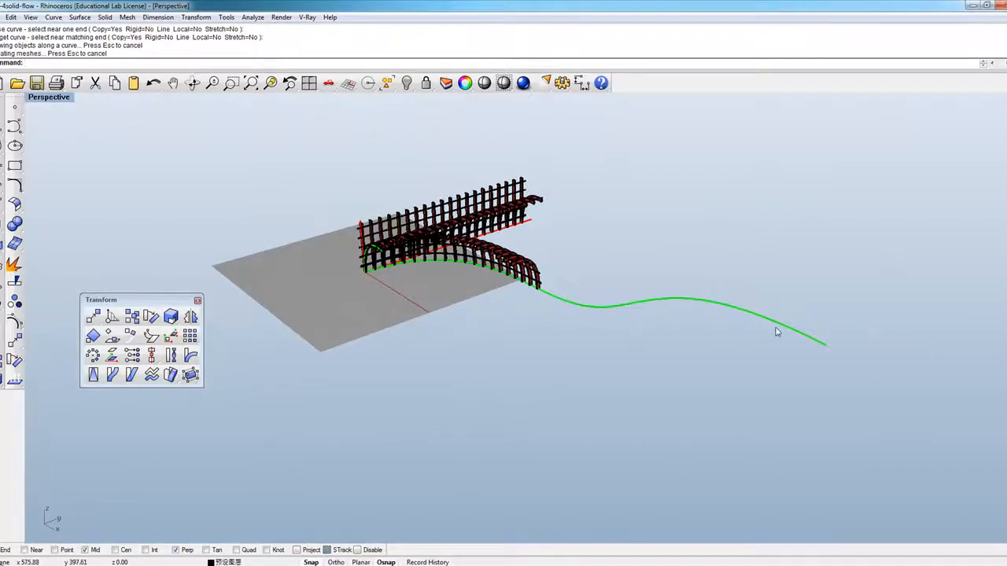
scroll(698, 323, "up", 3)
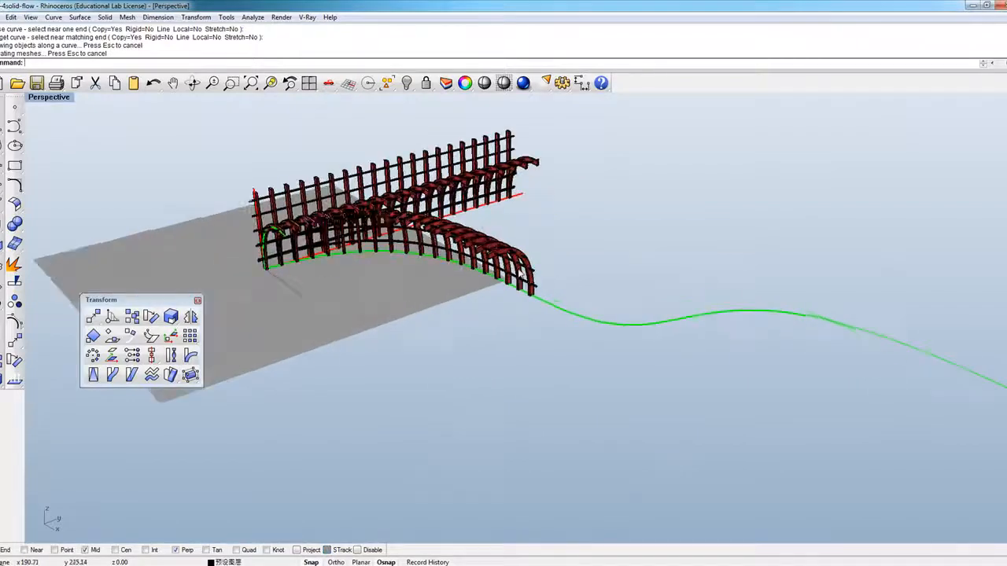
left_click(481, 247)
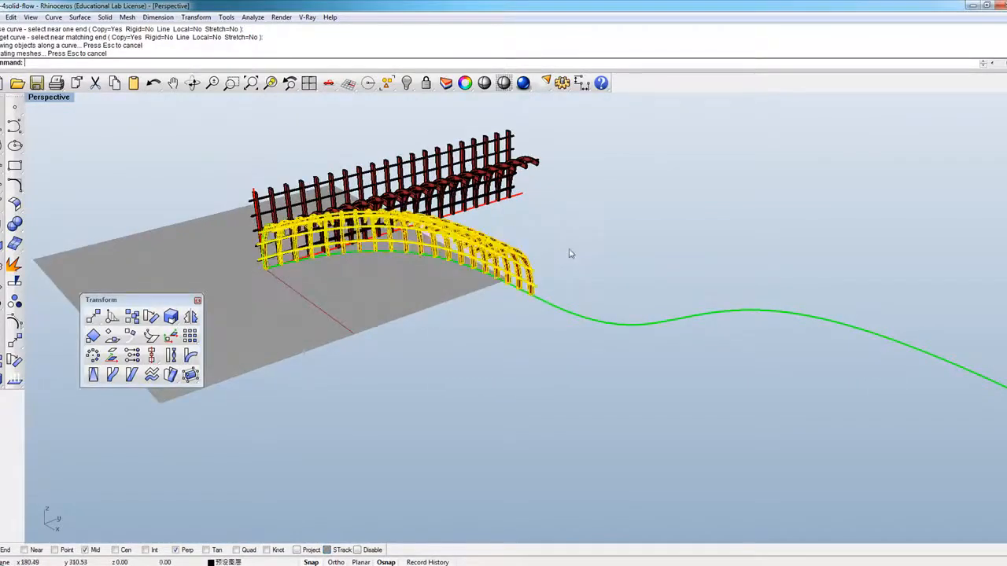
key("Delete")
Step: Start a new Flow along a curve
type("low")
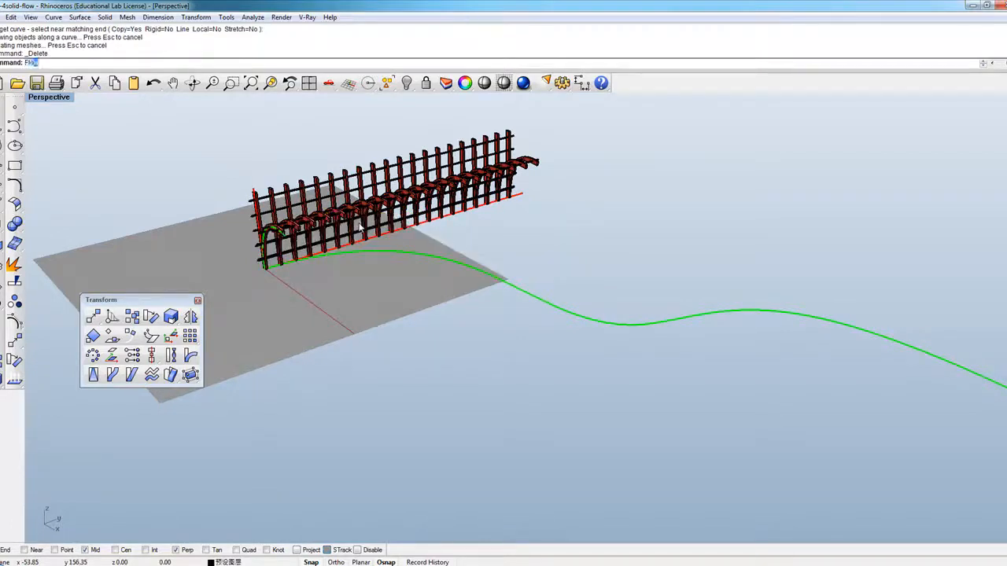